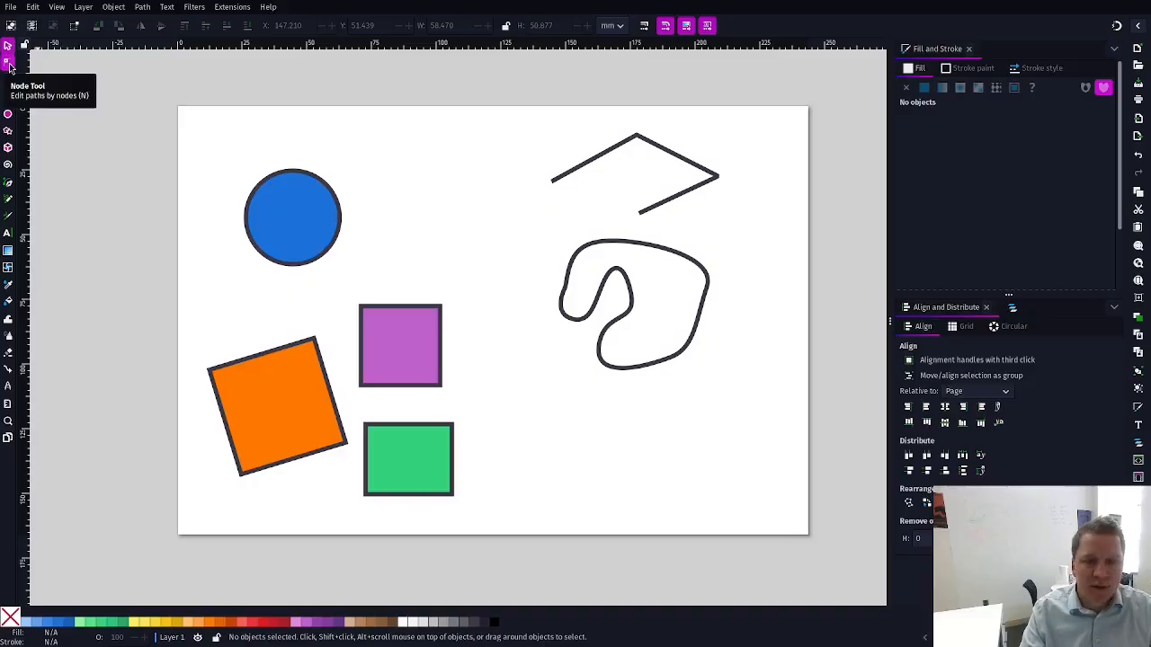
# - With the Node tool, move the open polyline's left end to about X 145.6, Y 21.5 mm, lower its peak slightly, and pull its right corner inward
pyautogui.click(8, 63)
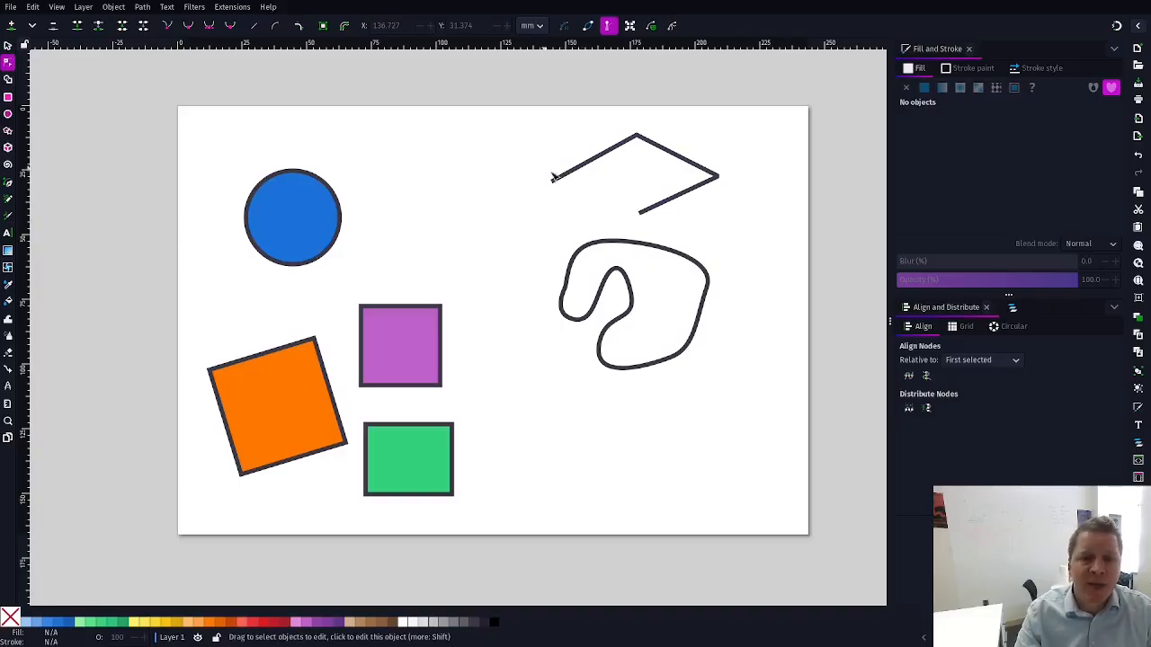
pyautogui.click(602, 162)
pyautogui.click(645, 248)
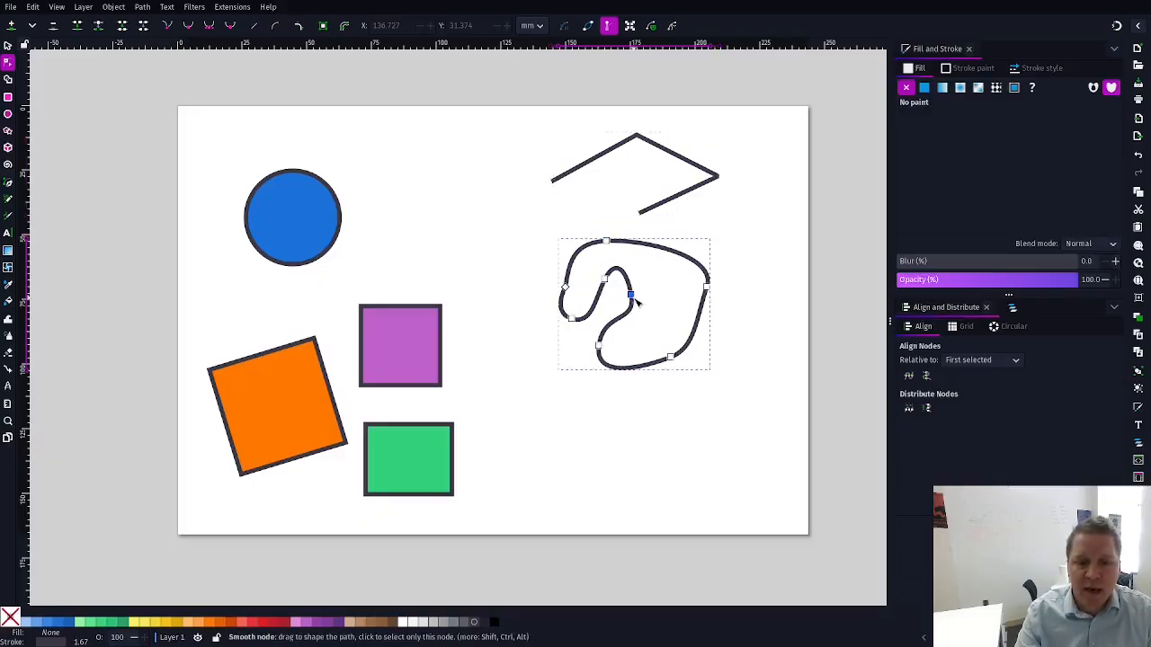
pyautogui.click(620, 143)
pyautogui.click(553, 182)
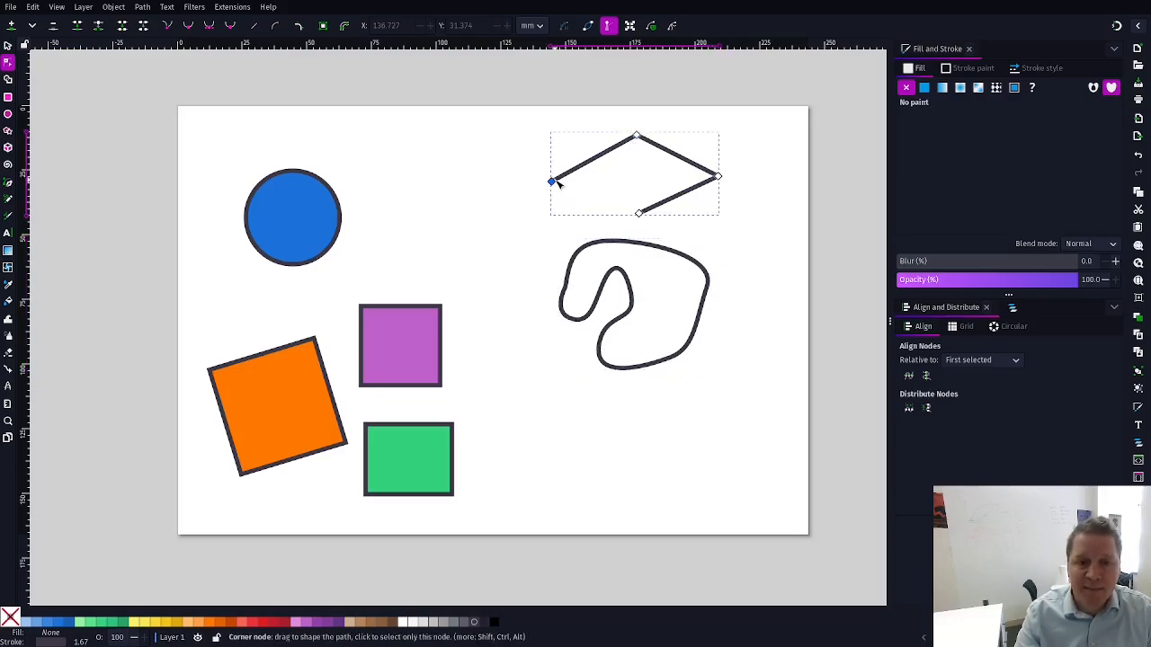
pyautogui.moveTo(557, 186); pyautogui.dragTo(555, 162)
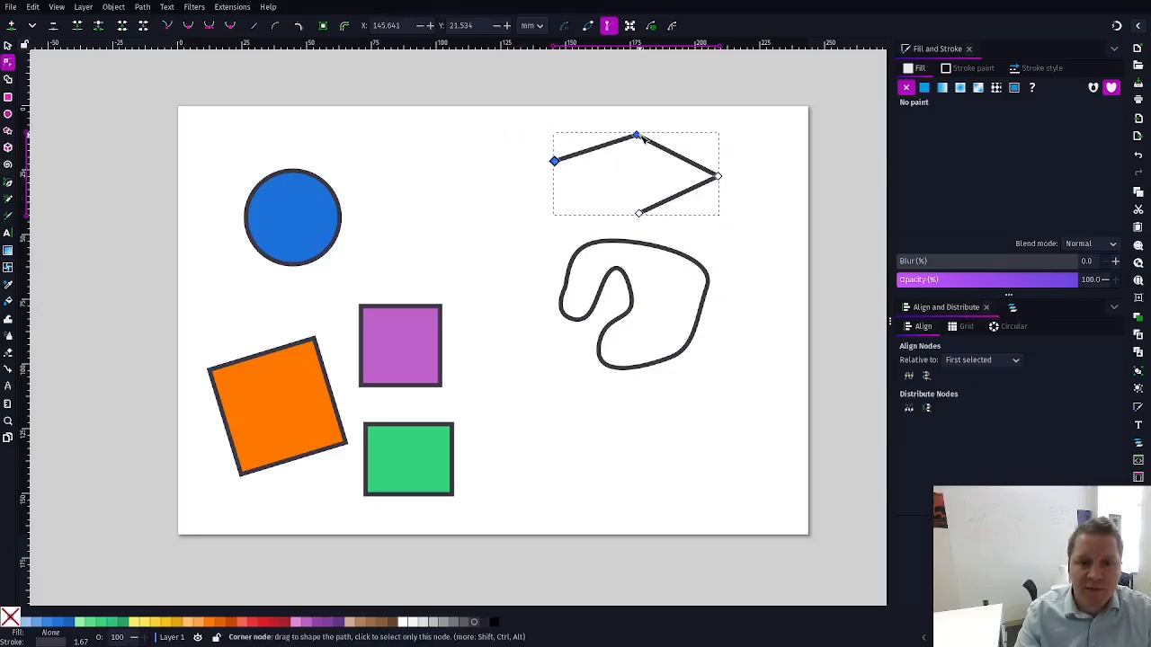
pyautogui.moveTo(637, 136)
pyautogui.mouseDown()
pyautogui.moveTo(611, 171)
pyautogui.moveTo(614, 198)
pyautogui.moveTo(640, 139)
pyautogui.mouseUp()
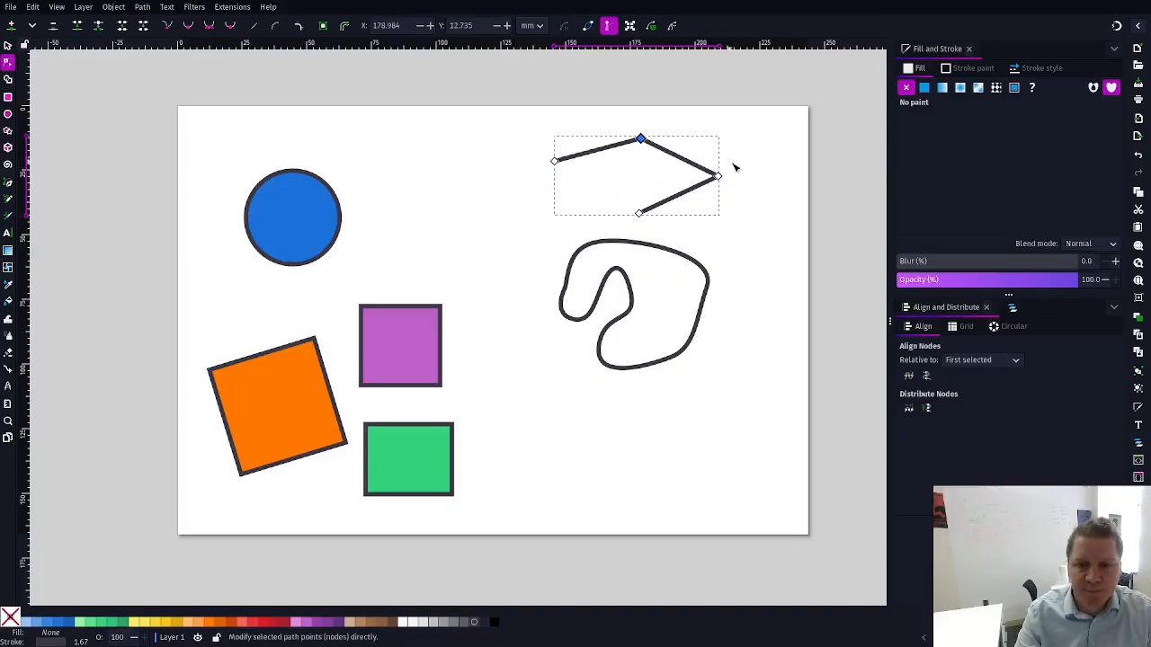
pyautogui.moveTo(718, 177)
pyautogui.mouseDown()
pyautogui.moveTo(604, 184)
pyautogui.moveTo(701, 168)
pyautogui.mouseUp()
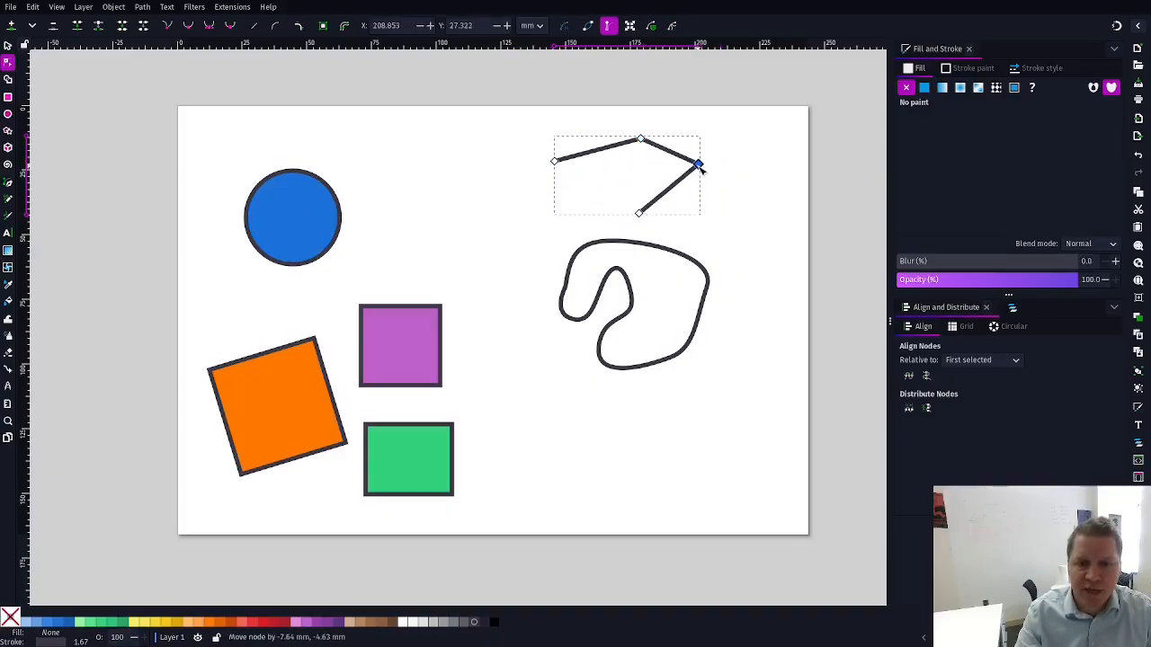
# - Move the closed curve's left corner node outward to about X 133.4, Y 60 mm
pyautogui.click(646, 249)
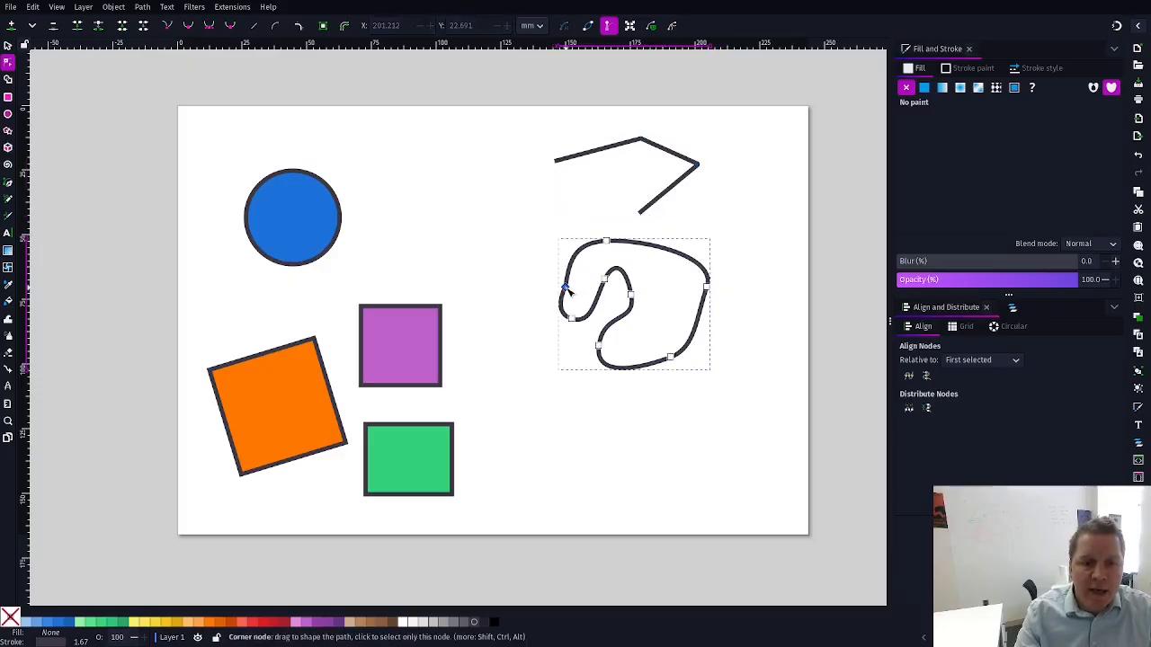
pyautogui.moveTo(564, 287); pyautogui.dragTo(523, 261)
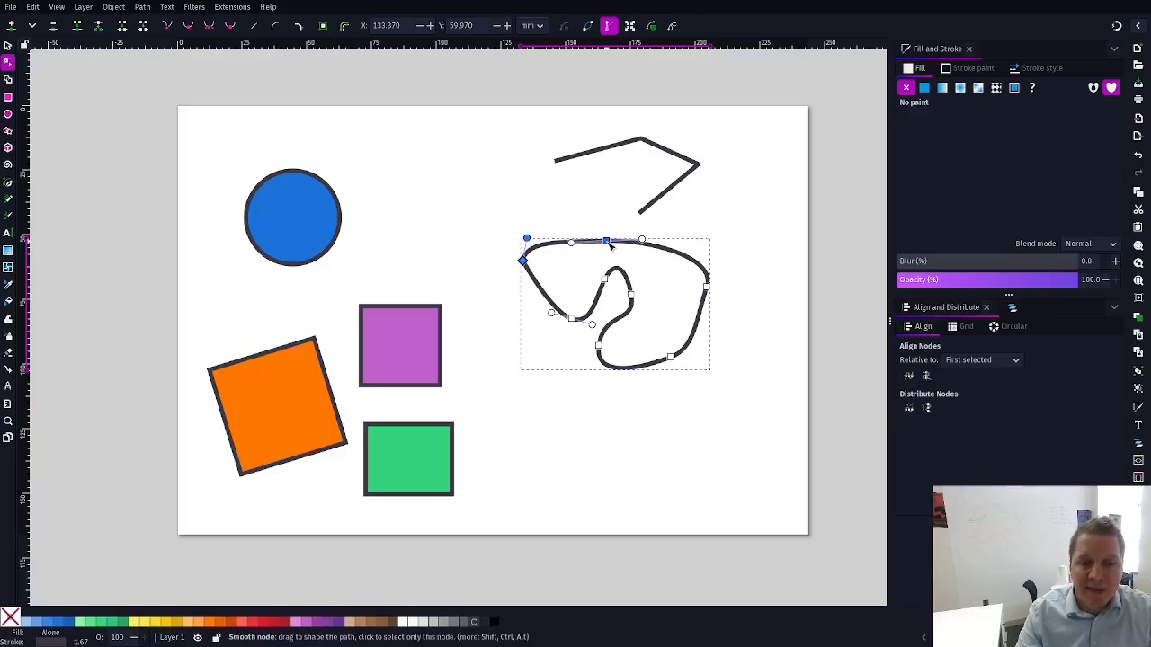
# - Make the open path's peak node symmetric, swing its handles into an S-curve, and raise the left end to about X 146.1, Y 14.8 mm
pyautogui.click(644, 142)
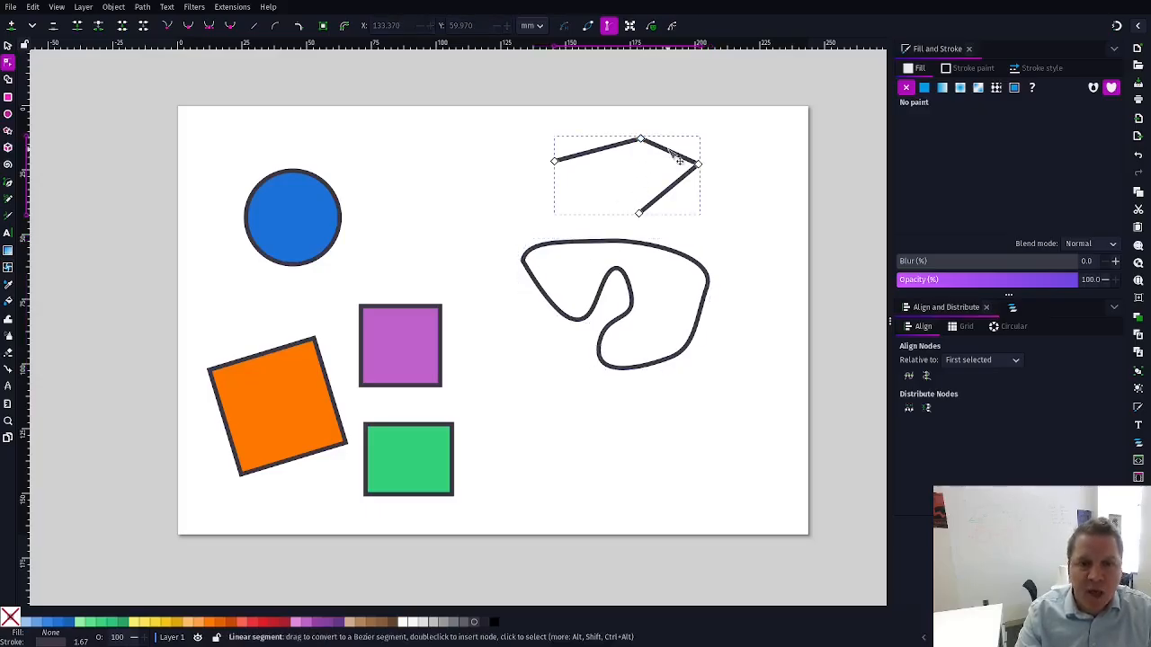
pyautogui.click(641, 140)
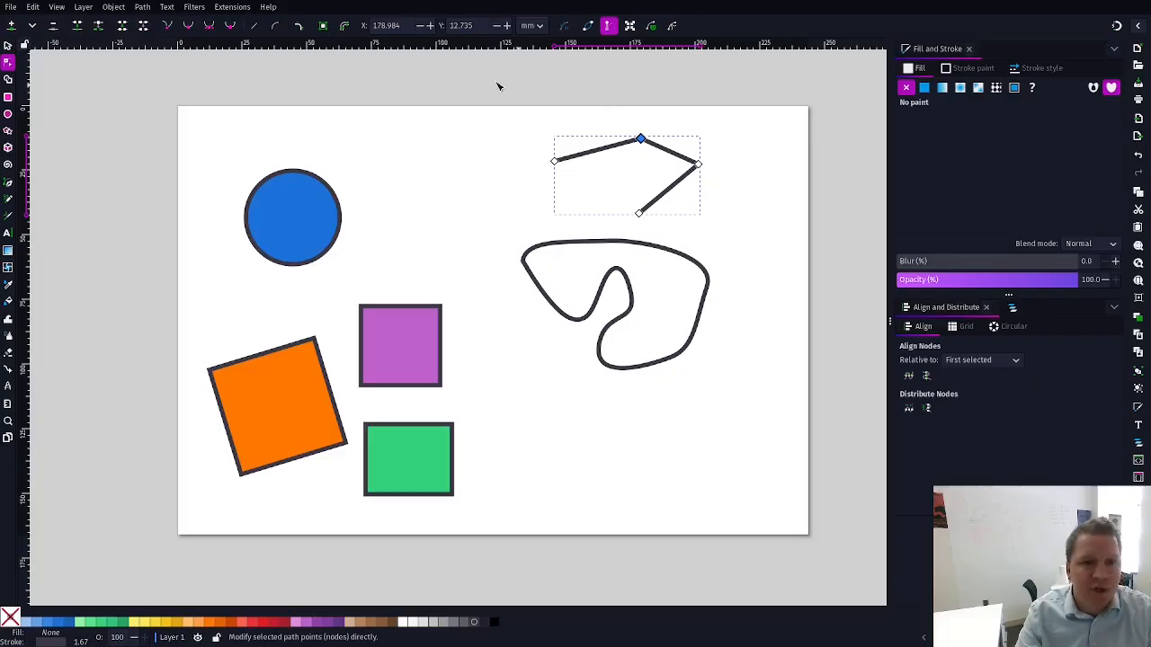
pyautogui.click(210, 27)
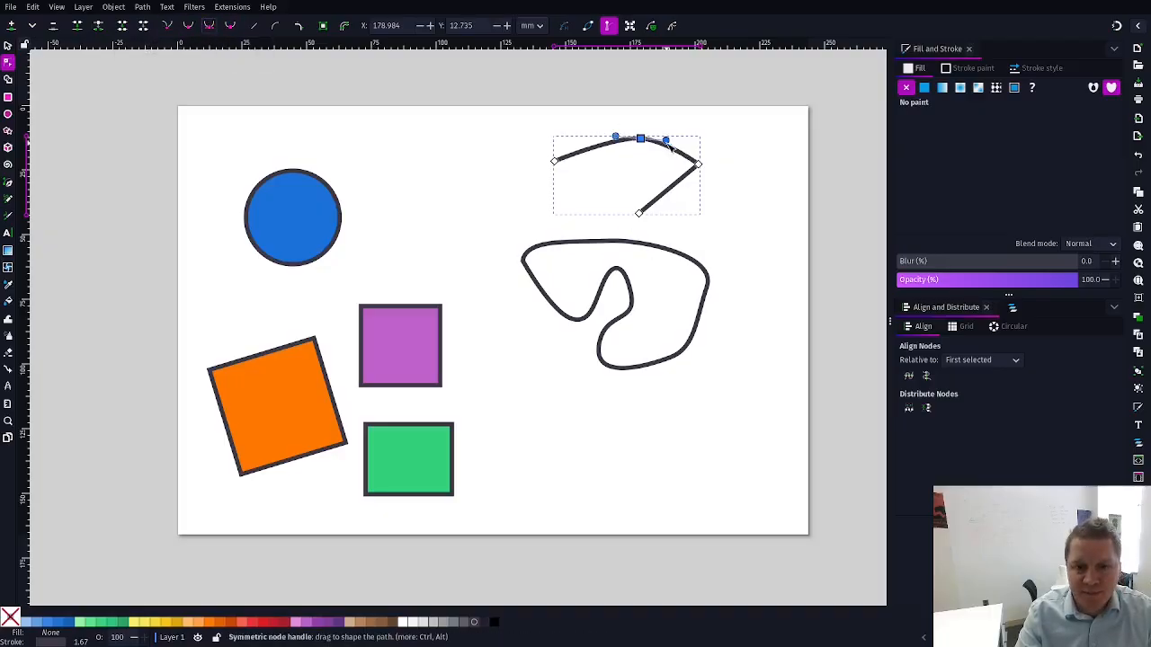
pyautogui.moveTo(666, 141); pyautogui.dragTo(656, 82)
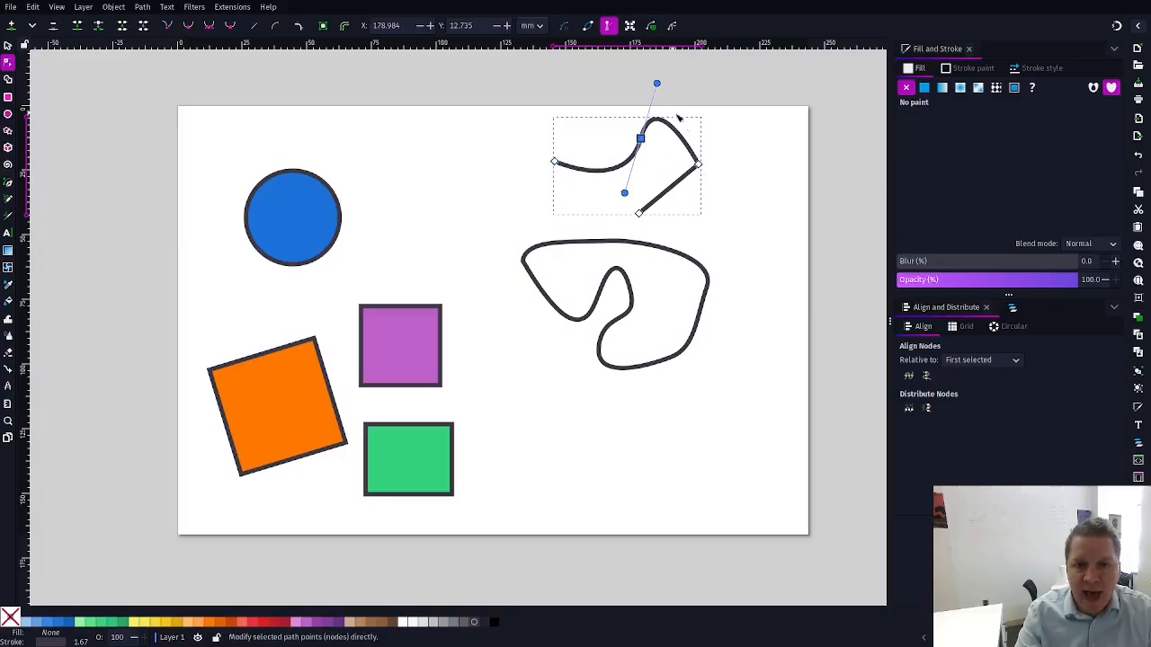
pyautogui.moveTo(656, 83); pyautogui.dragTo(627, 191)
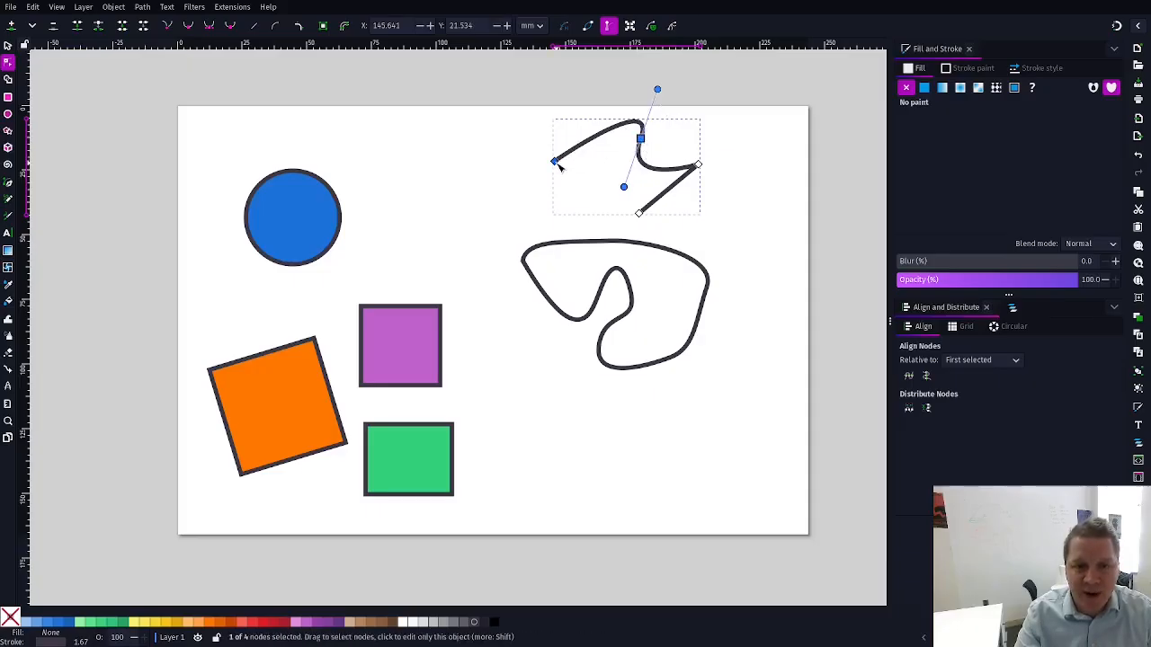
pyautogui.moveTo(558, 164); pyautogui.dragTo(558, 145)
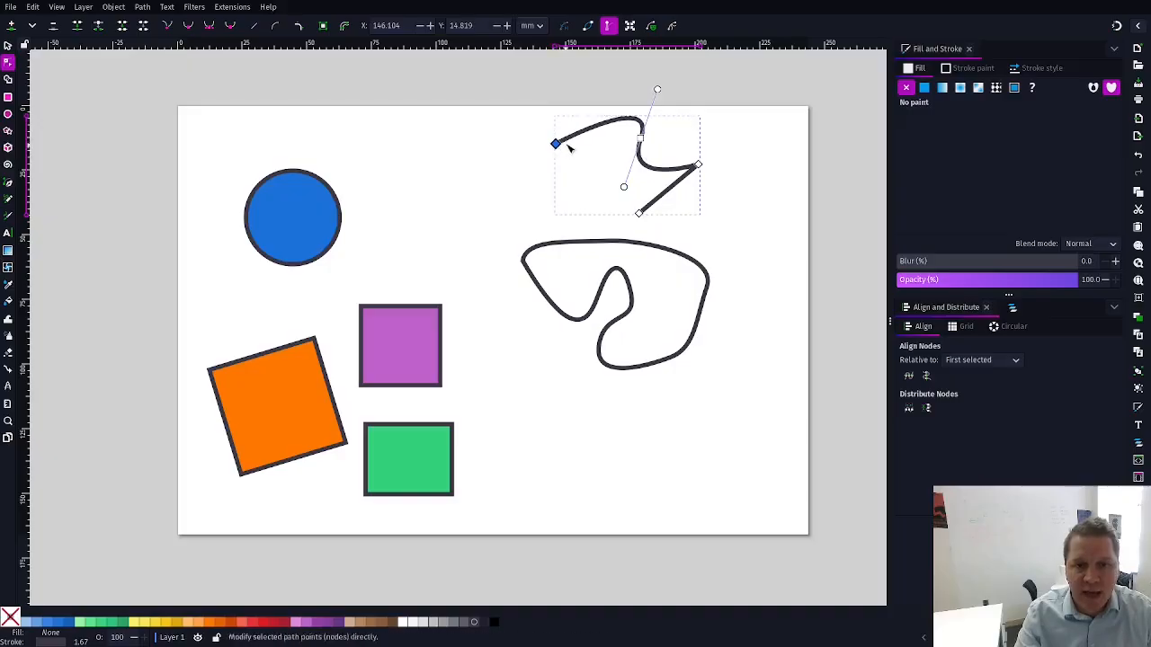
# - Move the closed curve's top smooth node to about X 168.8, Y 44.9 mm and tilt its handles to bend the outline
pyautogui.click(630, 242)
pyautogui.moveTo(610, 241); pyautogui.dragTo(600, 269)
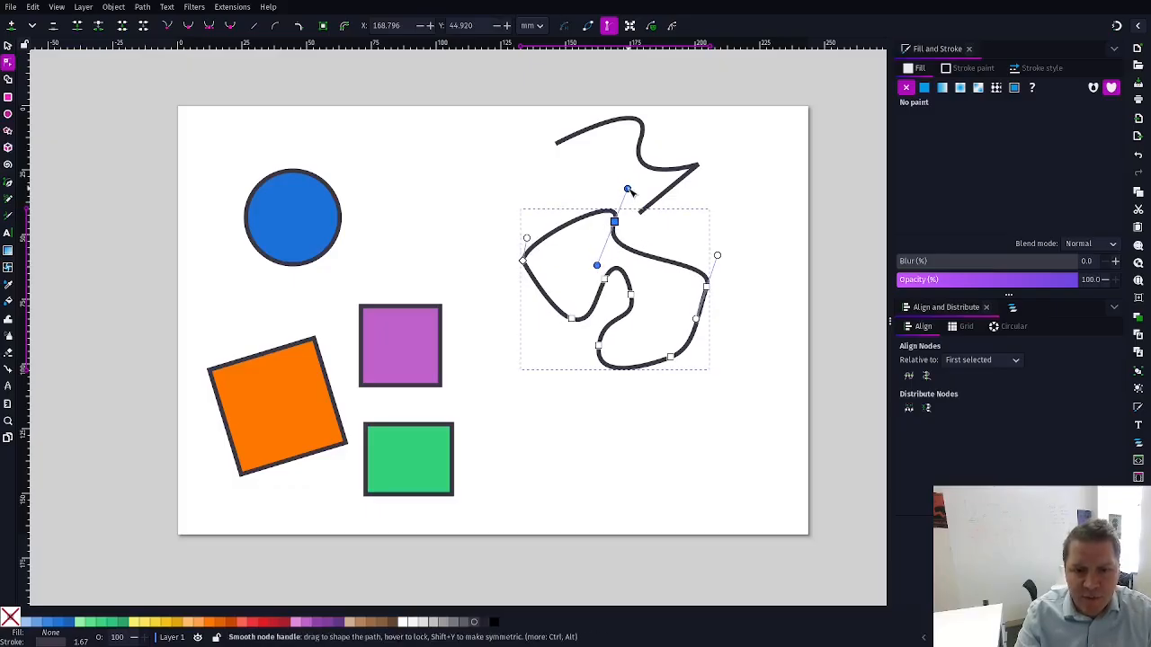
pyautogui.moveTo(628, 191); pyautogui.dragTo(664, 164)
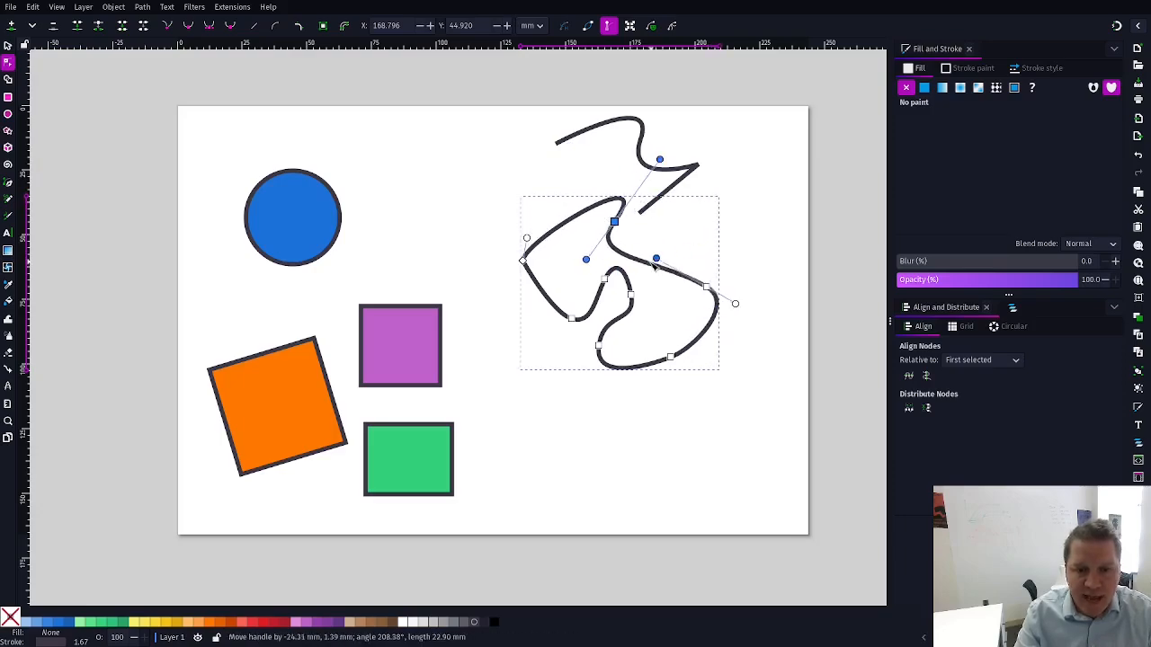
# - Swing the handles of the closed curve's right smooth node and move that node inward to about X 188.7, Y 57 mm
pyautogui.moveTo(505, 251); pyautogui.dragTo(591, 256)
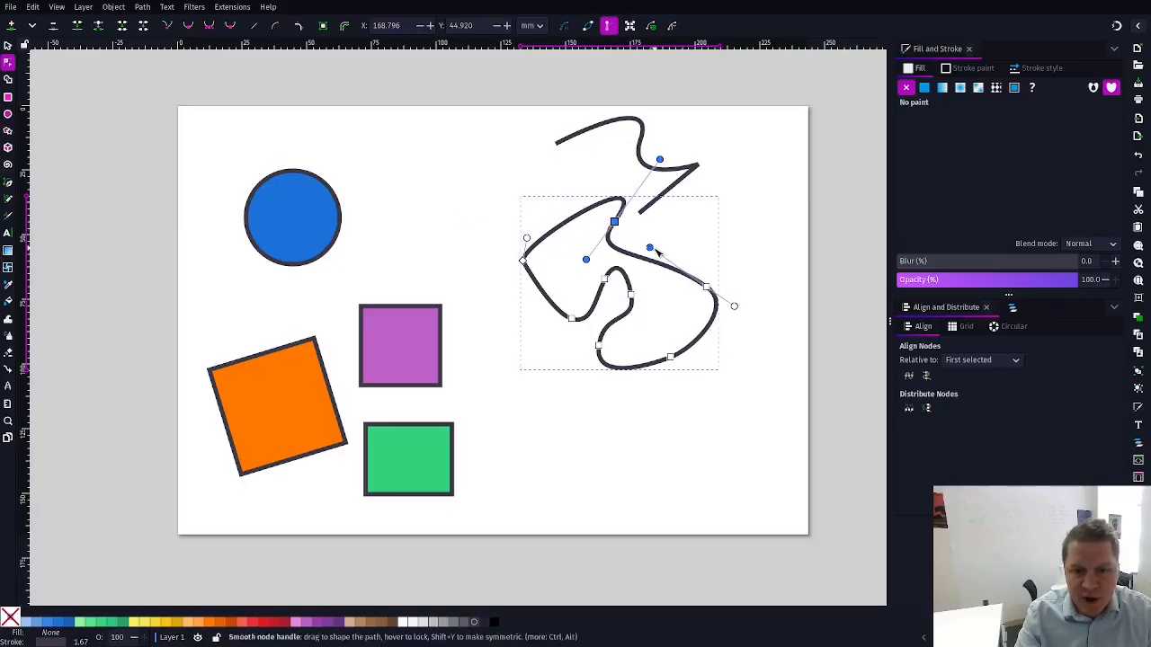
pyautogui.moveTo(655, 253); pyautogui.dragTo(768, 264)
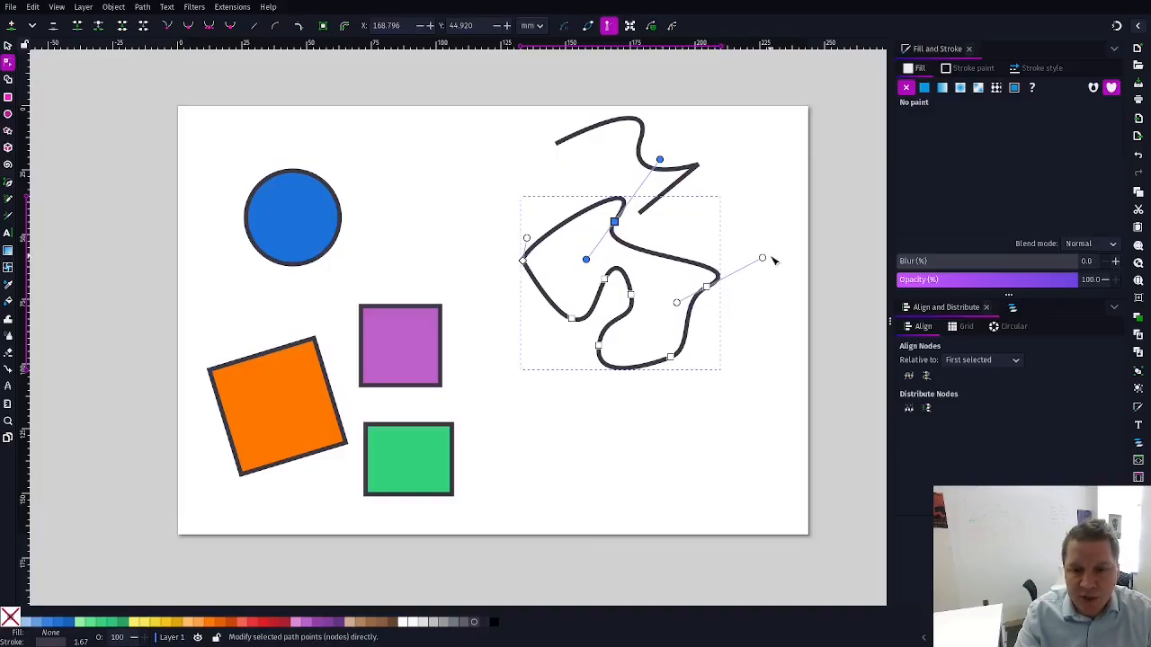
pyautogui.moveTo(773, 260); pyautogui.dragTo(705, 225)
pyautogui.moveTo(707, 287); pyautogui.dragTo(665, 253)
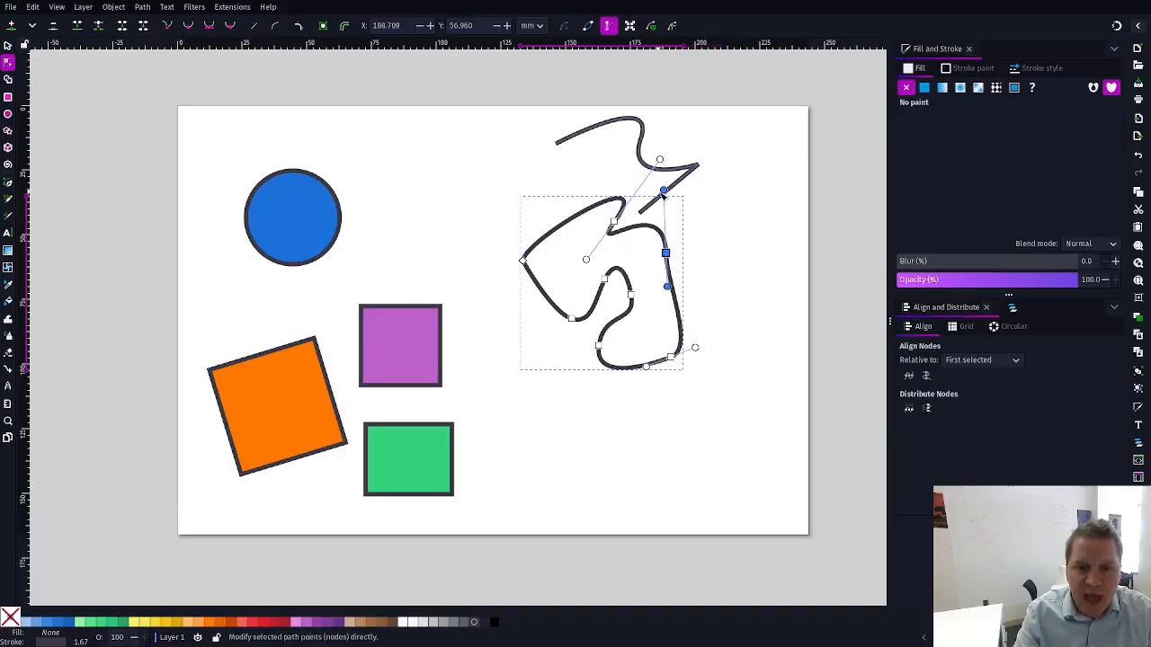
pyautogui.moveTo(663, 192); pyautogui.dragTo(706, 204)
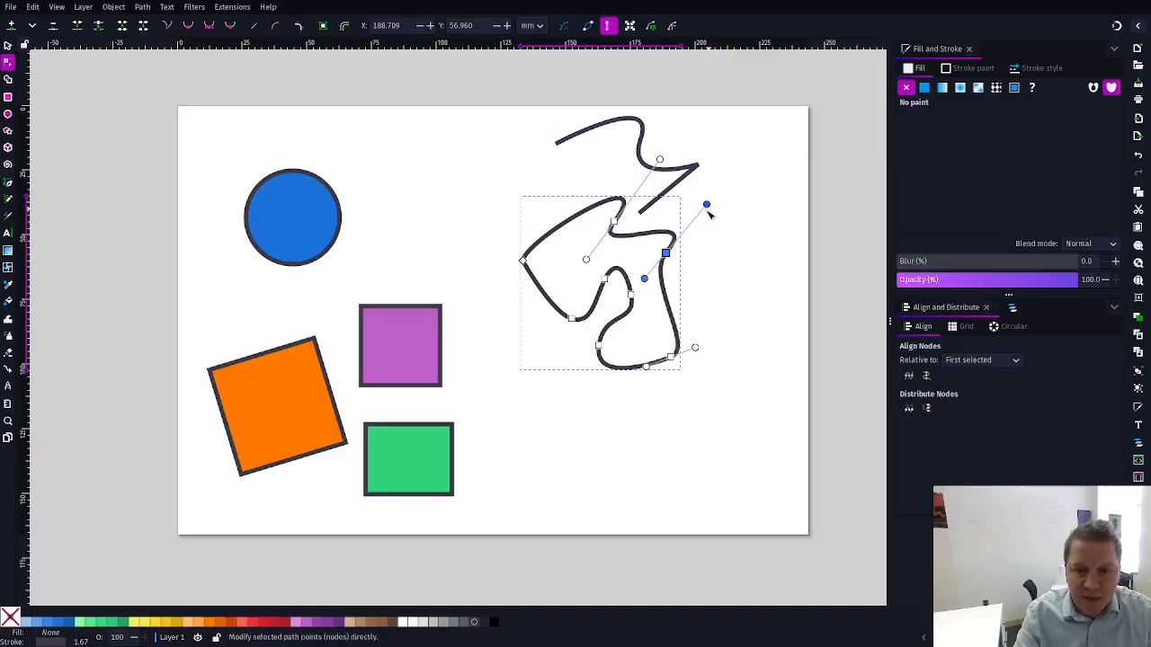
pyautogui.click(654, 283)
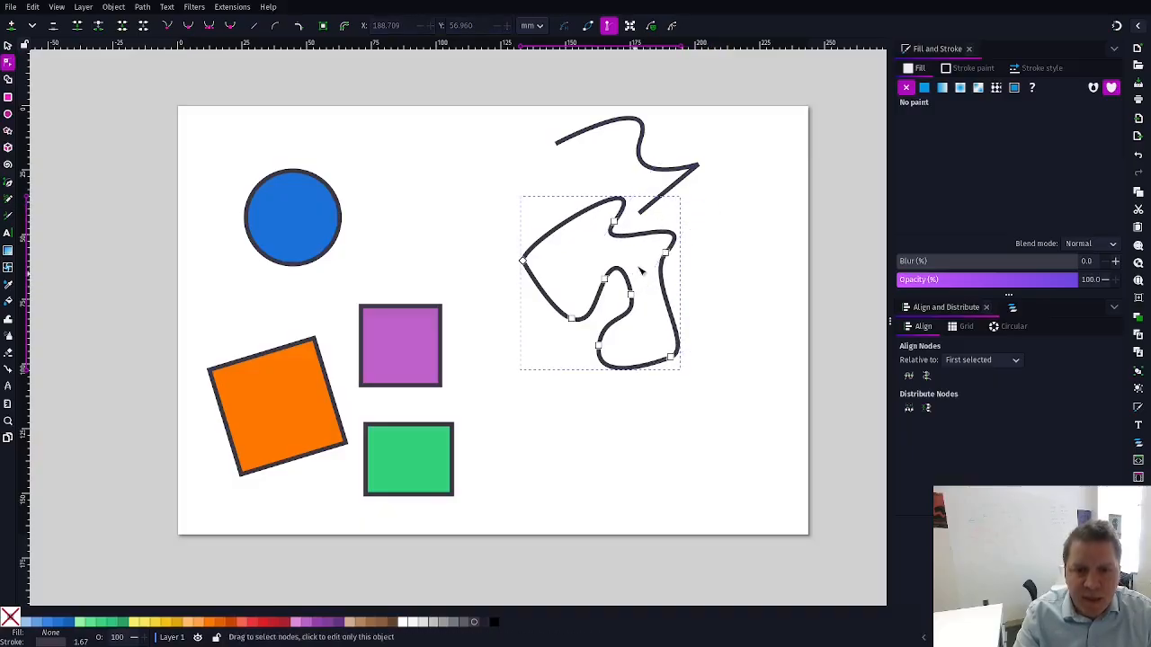
pyautogui.click(615, 225)
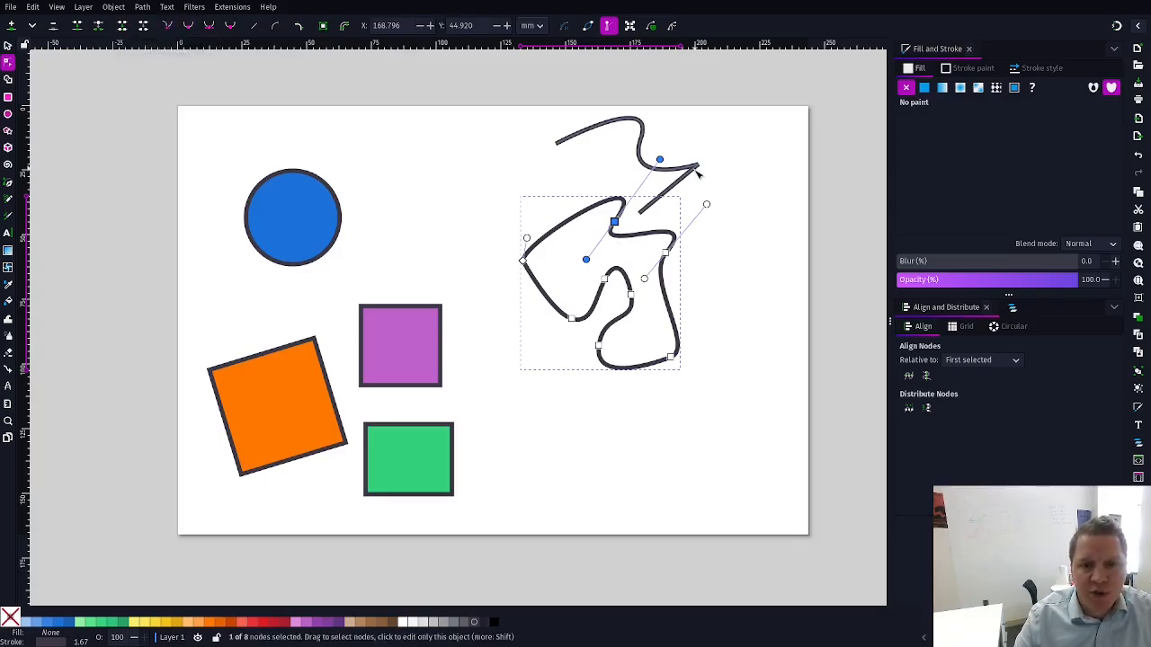
# - Convert the open path's peak node to a corner without handles and move it to about X 175.3, Y 6.5 mm
pyautogui.click(645, 132)
pyautogui.moveTo(648, 133); pyautogui.dragTo(644, 138)
pyautogui.moveTo(650, 90)
pyautogui.mouseDown()
pyautogui.moveTo(597, 83)
pyautogui.moveTo(653, 105)
pyautogui.mouseUp()
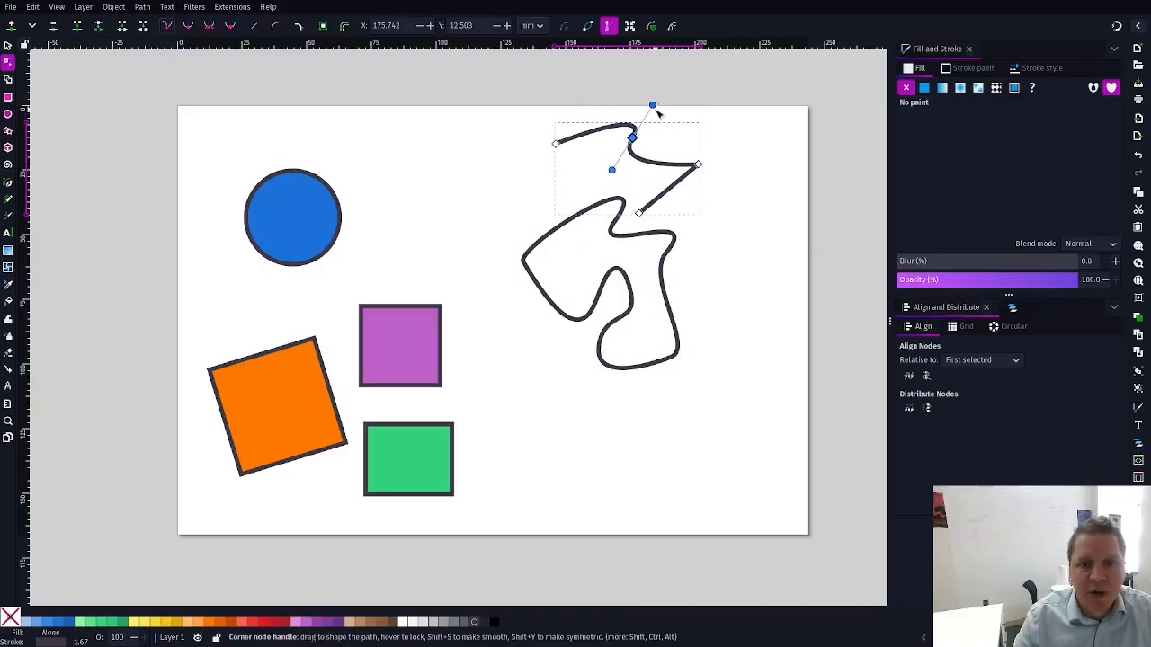
pyautogui.moveTo(653, 107); pyautogui.dragTo(659, 79)
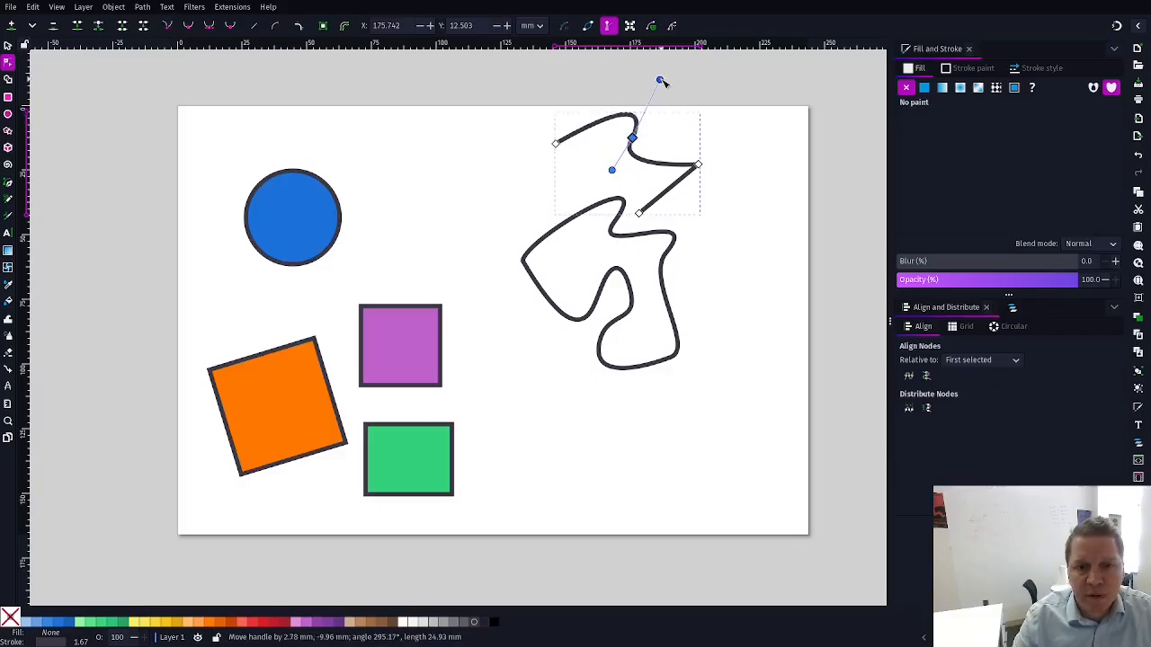
pyautogui.hotkey('ctrl', 'z')
pyautogui.click(169, 25)
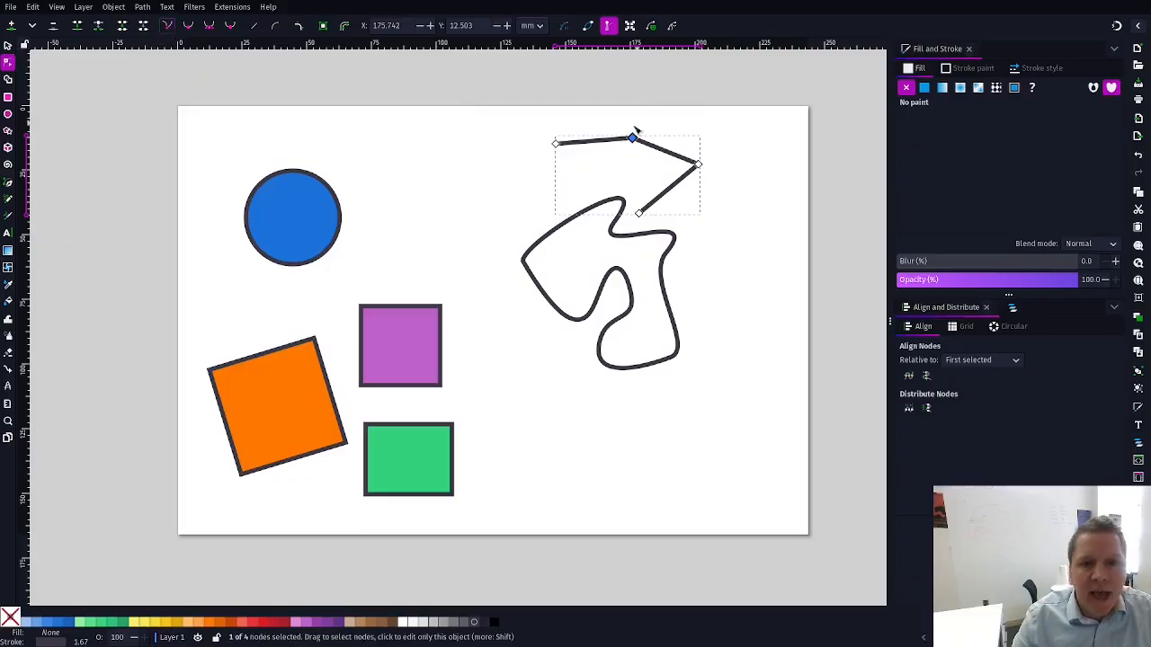
pyautogui.moveTo(634, 138)
pyautogui.mouseDown()
pyautogui.moveTo(671, 102)
pyautogui.moveTo(631, 122)
pyautogui.mouseUp()
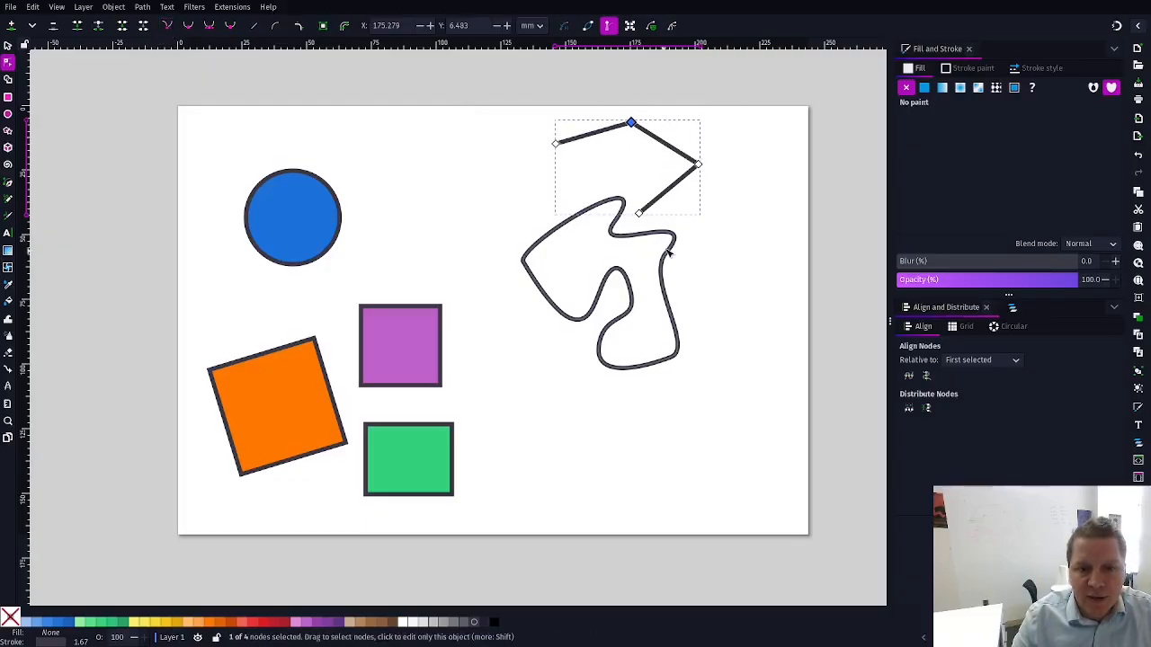
# - Move the closed curve's right node to about X 206.5, Y 55.3 mm, convert it to a corner, and adjust its two handles independently
pyautogui.click(669, 255)
pyautogui.moveTo(671, 251); pyautogui.dragTo(717, 251)
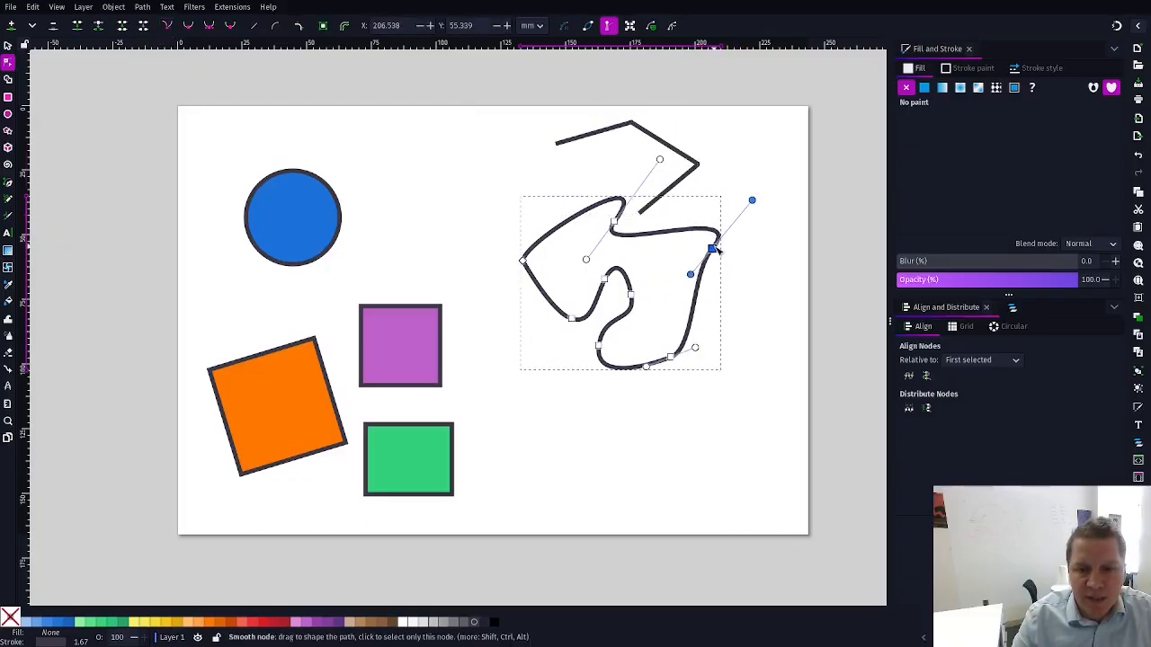
pyautogui.click(167, 28)
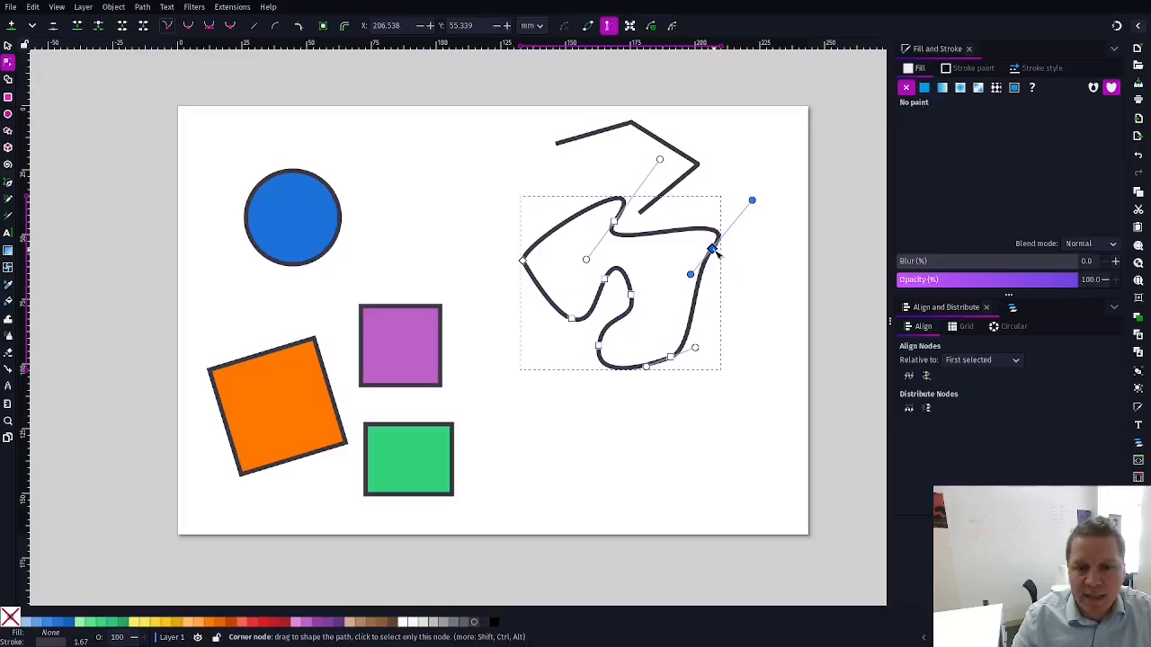
pyautogui.moveTo(717, 255); pyautogui.dragTo(781, 187)
pyautogui.moveTo(690, 273); pyautogui.dragTo(660, 269)
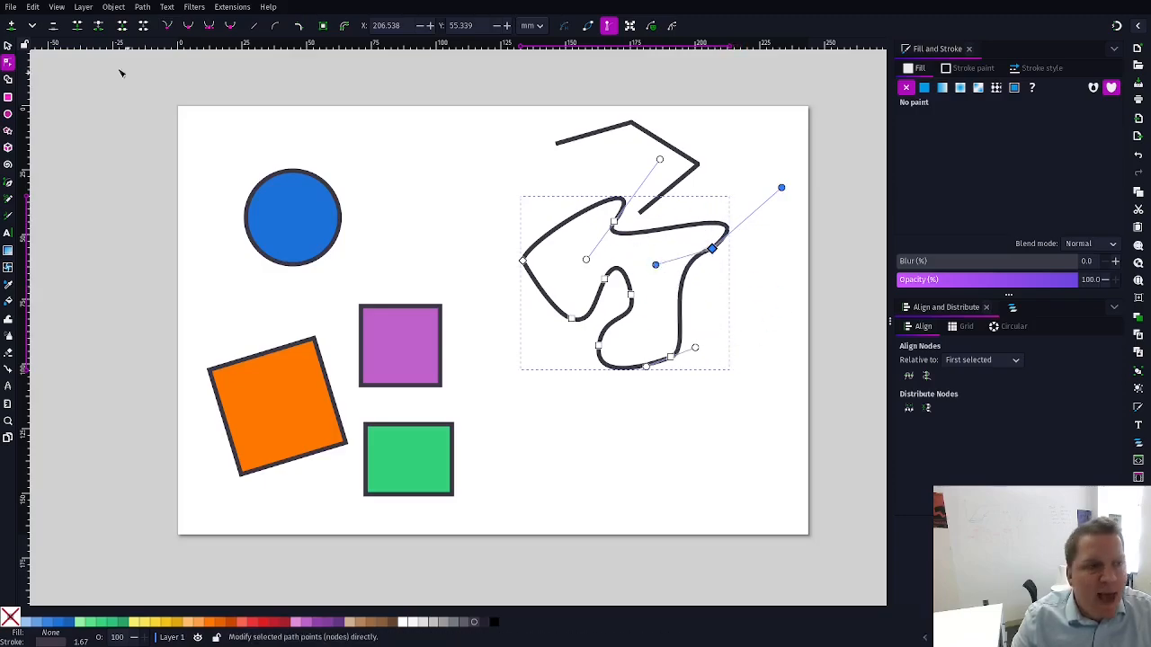
# - Retract the handles of the closed curve's right corner node and move it outward to about X 220.2, Y 45.2 mm
pyautogui.click(168, 26)
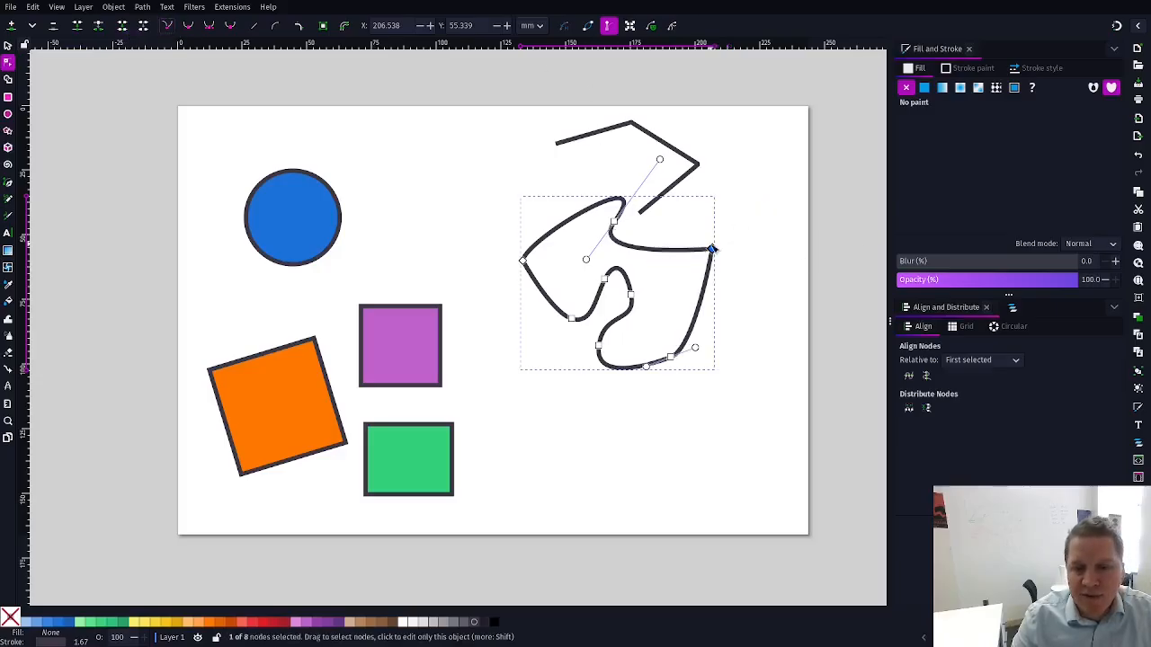
pyautogui.moveTo(712, 249); pyautogui.dragTo(747, 223)
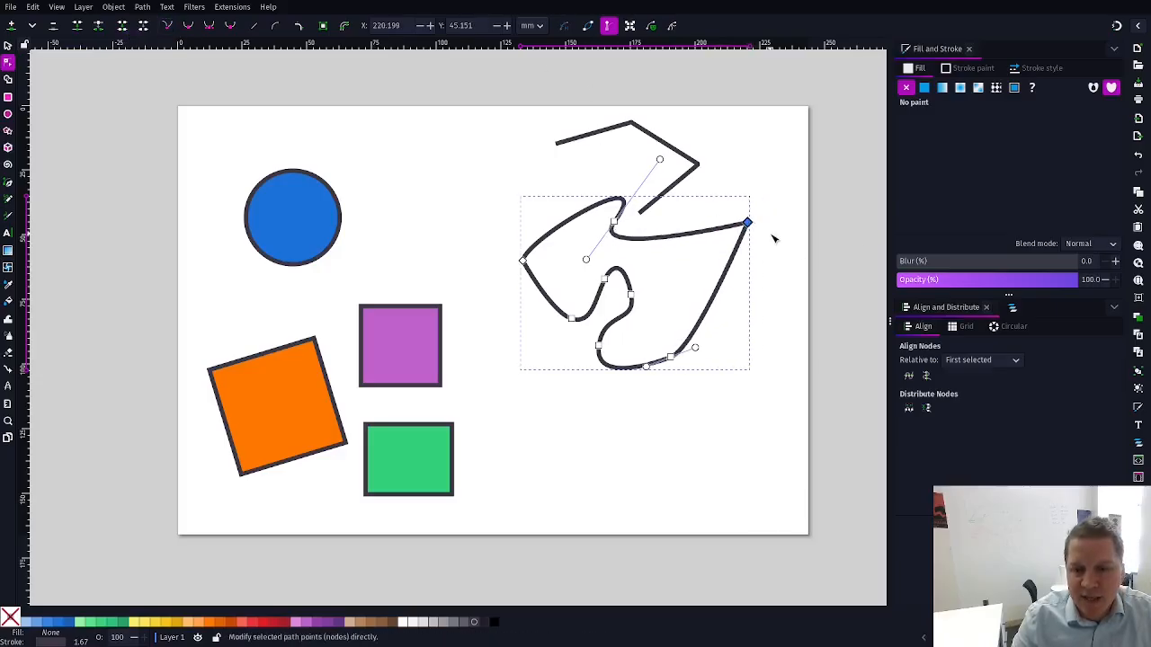
# - Switch to the Selector tool, deselect and reselect the closed curve as an object, and reopen it for node editing
pyautogui.click(773, 239)
pyautogui.press('s')
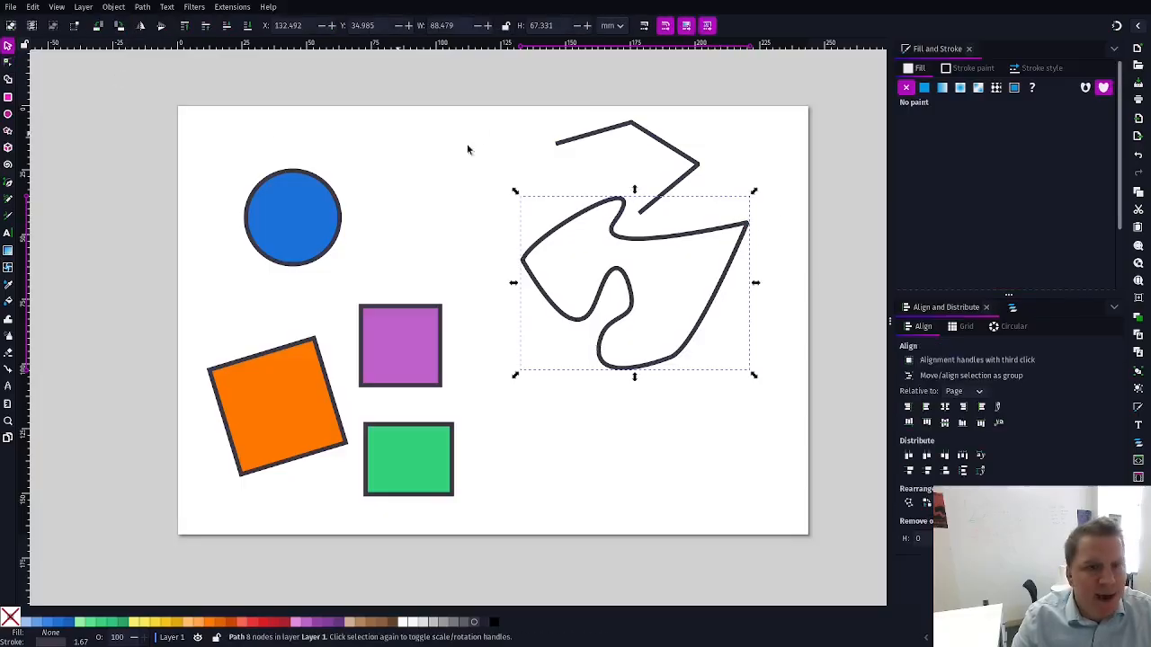
pyautogui.click(789, 226)
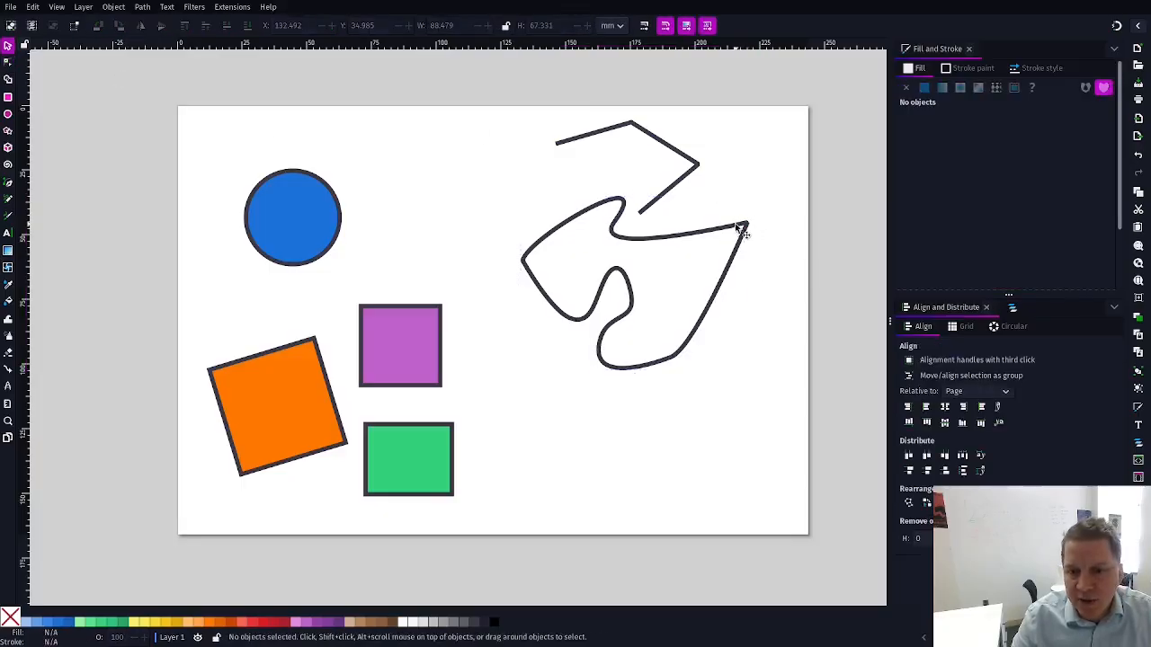
pyautogui.click(749, 227)
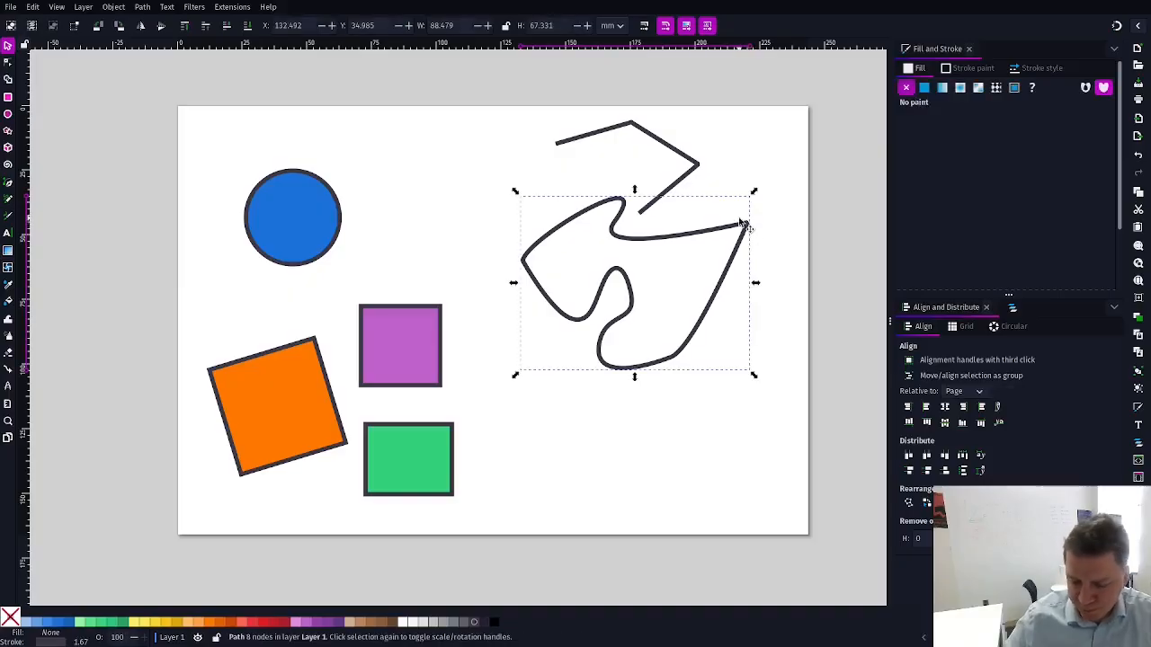
pyautogui.doubleClick(744, 226)
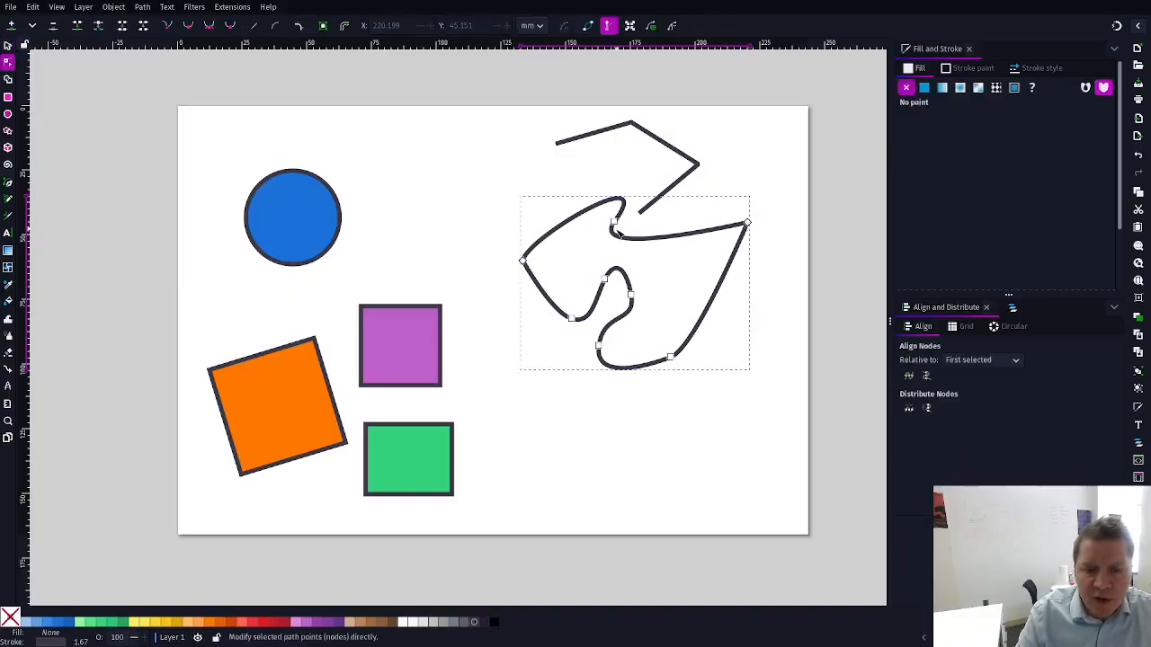
# - Move the closed curve's upper inner node to about X 163.7, Y 38.2 mm, and make its leftmost node a corner without handles
pyautogui.moveTo(618, 222); pyautogui.dragTo(549, 133)
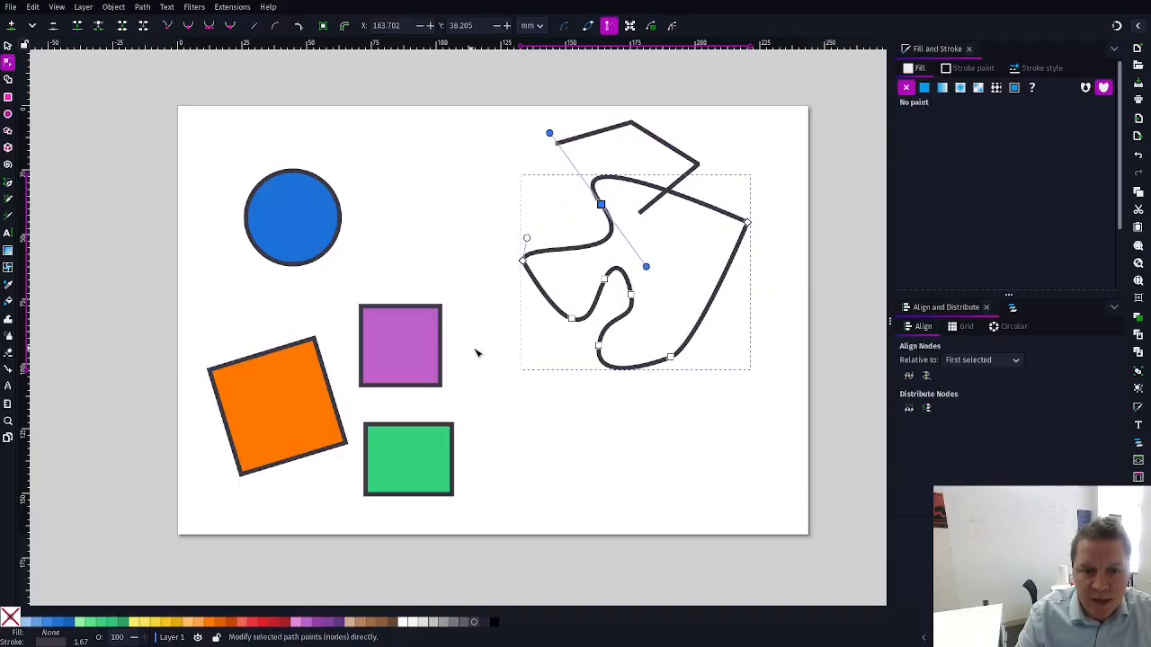
pyautogui.click(522, 261)
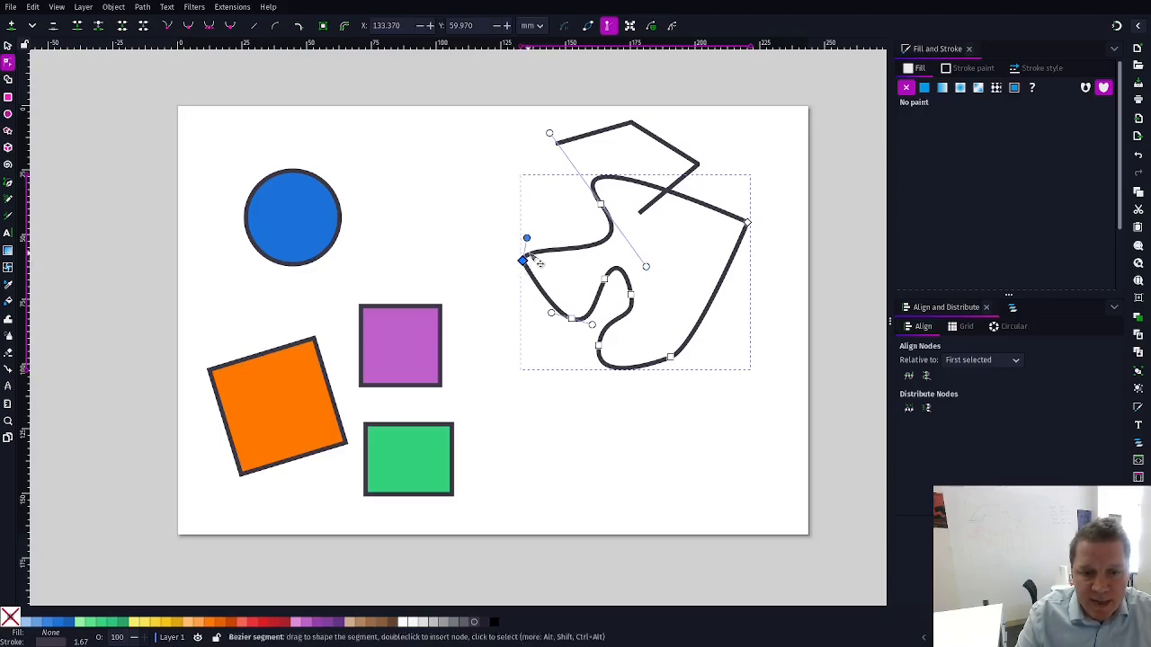
pyautogui.moveTo(527, 238); pyautogui.dragTo(470, 160)
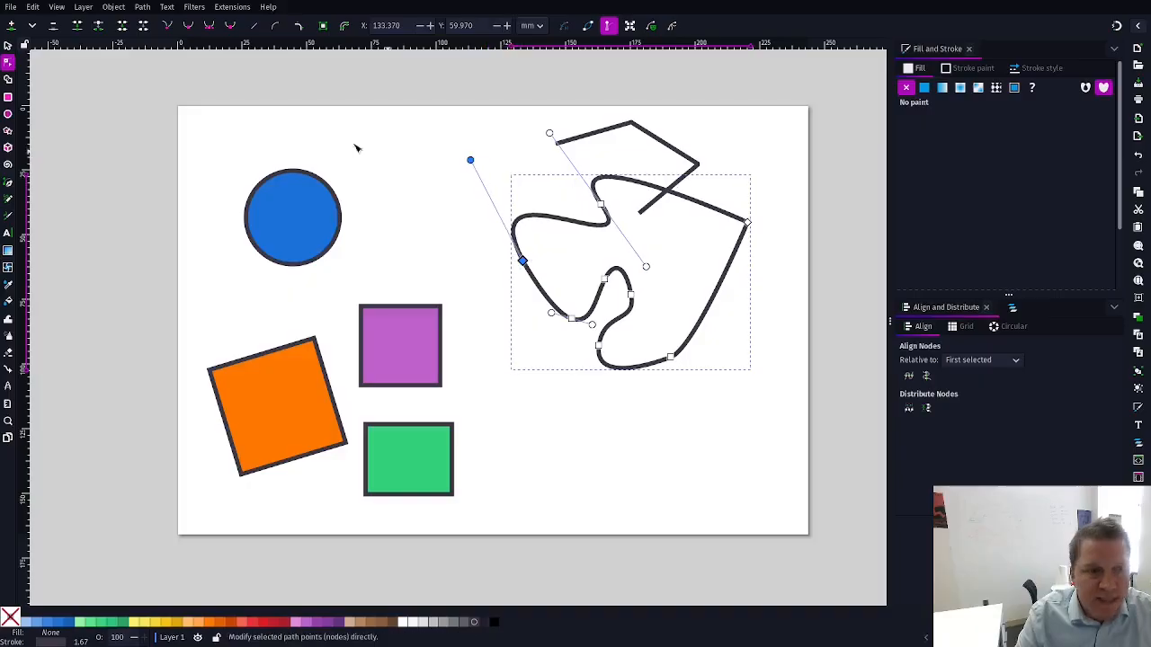
pyautogui.click(168, 27)
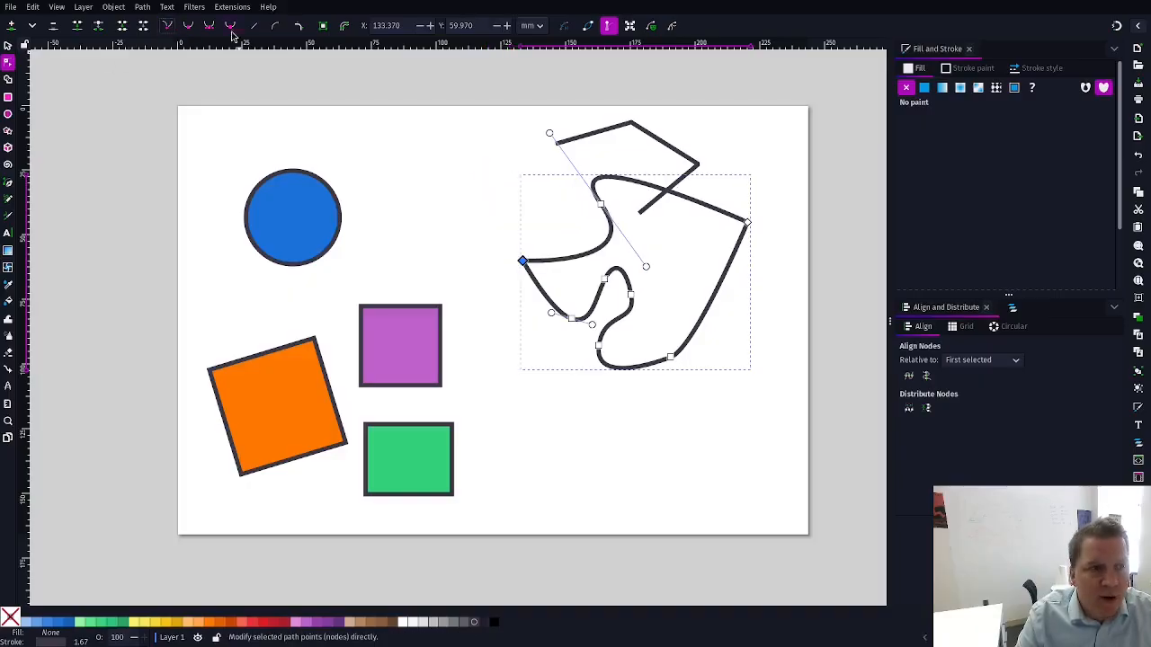
# - Make the closed curve's leftmost node symmetric with long diagonal handles, and rotate the upper inner node's handles and shift it slightly
pyautogui.click(209, 27)
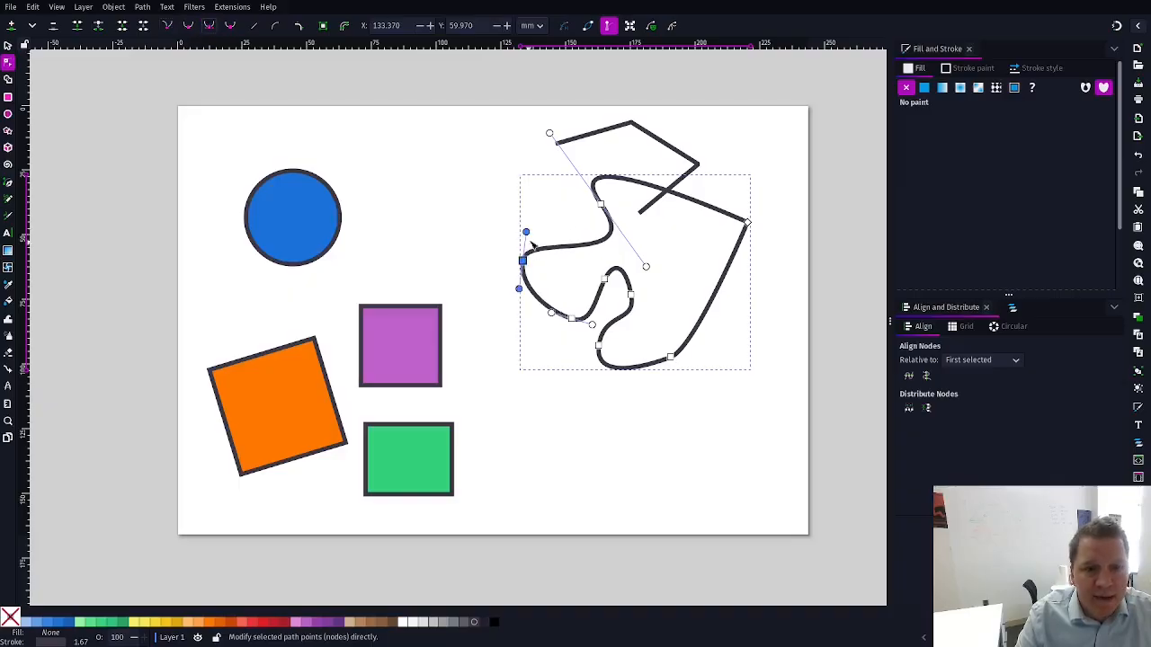
pyautogui.moveTo(532, 243); pyautogui.dragTo(465, 303)
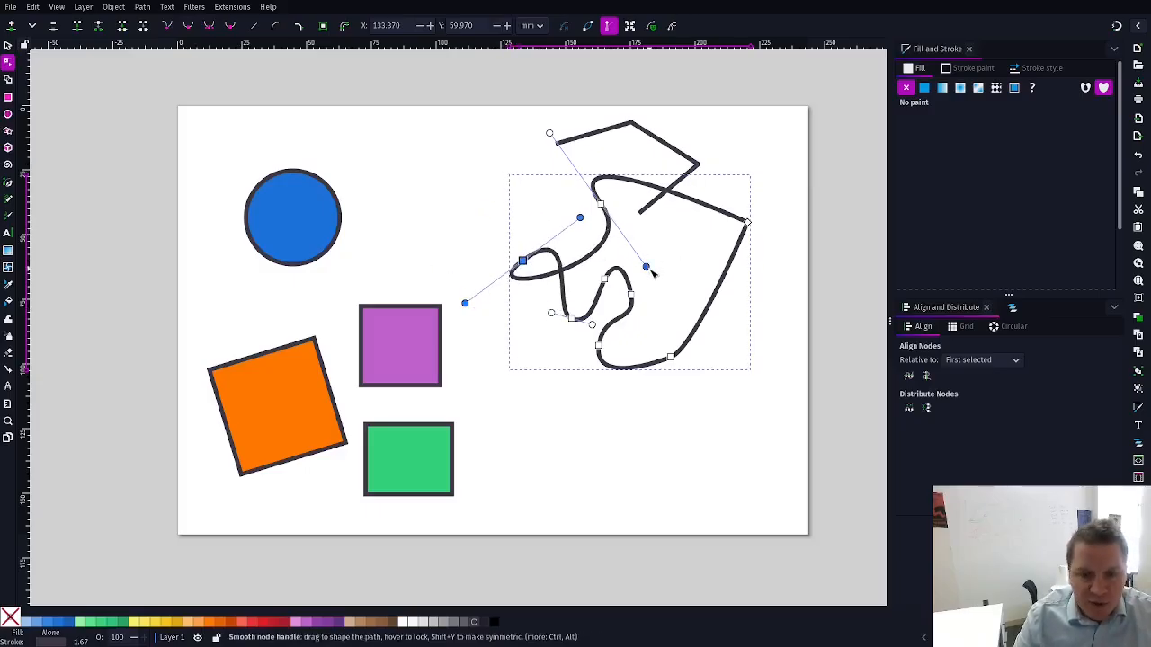
pyautogui.moveTo(647, 266); pyautogui.dragTo(615, 245)
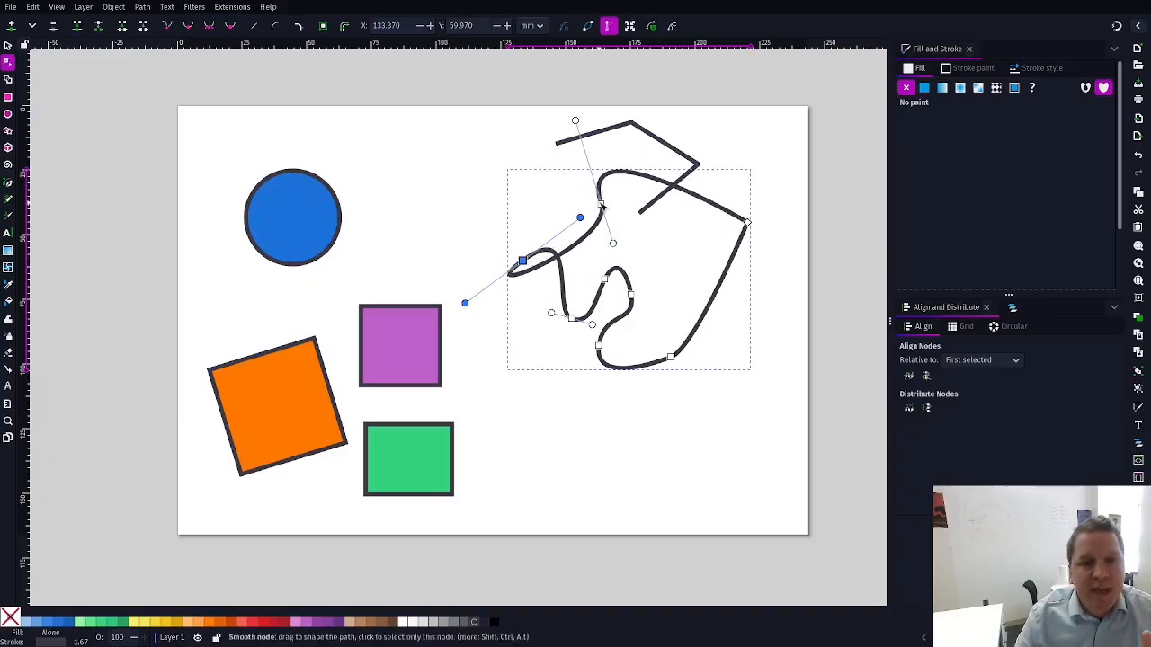
pyautogui.moveTo(602, 206)
pyautogui.mouseDown()
pyautogui.moveTo(633, 214)
pyautogui.moveTo(610, 199)
pyautogui.mouseUp()
# - Move the closed curve's right corner node to about X 212.3, Y 54.9 mm, and make it auto-smooth, resetting its manually adjusted handles
pyautogui.moveTo(750, 224); pyautogui.dragTo(726, 247)
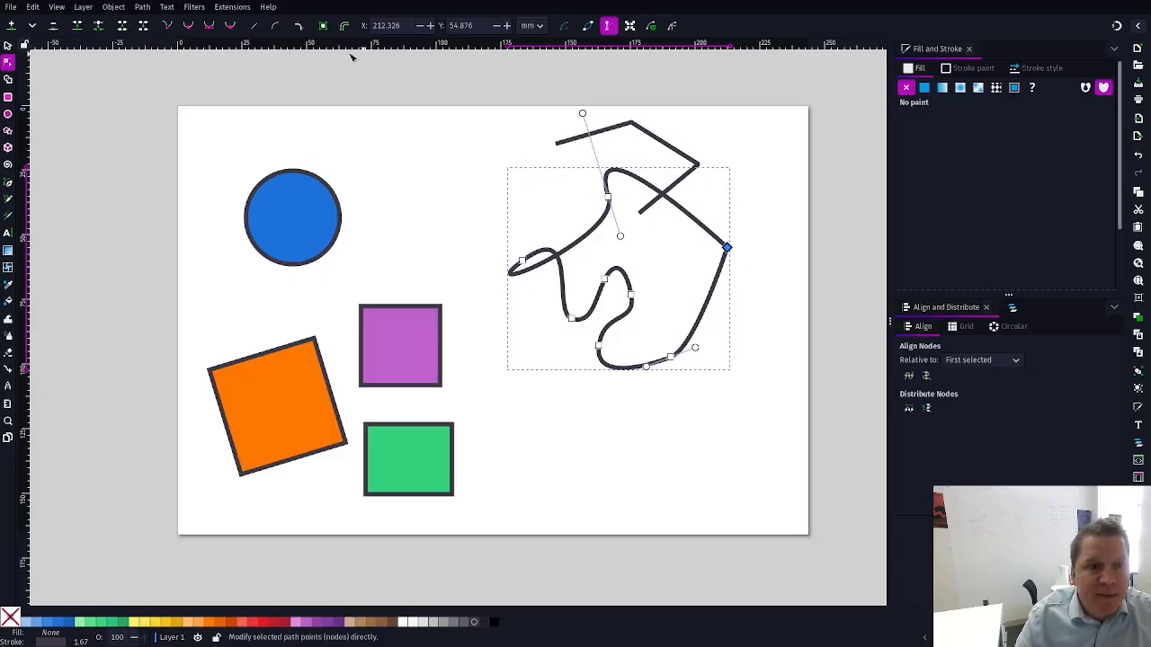
pyautogui.click(231, 27)
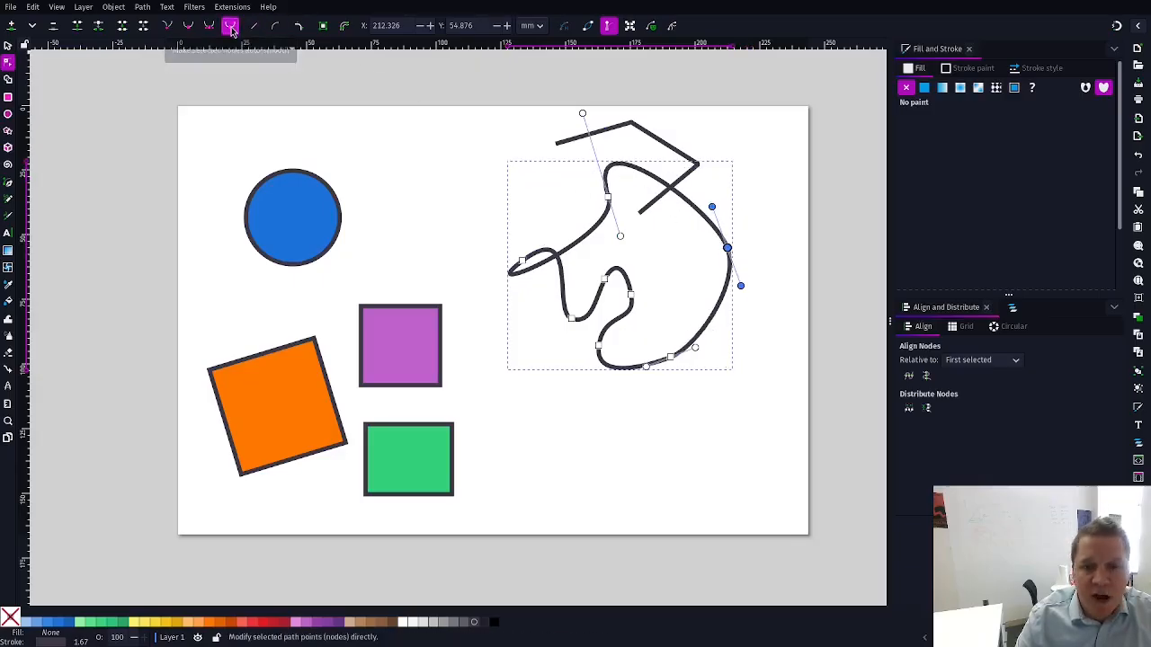
pyautogui.moveTo(711, 207); pyautogui.dragTo(764, 265)
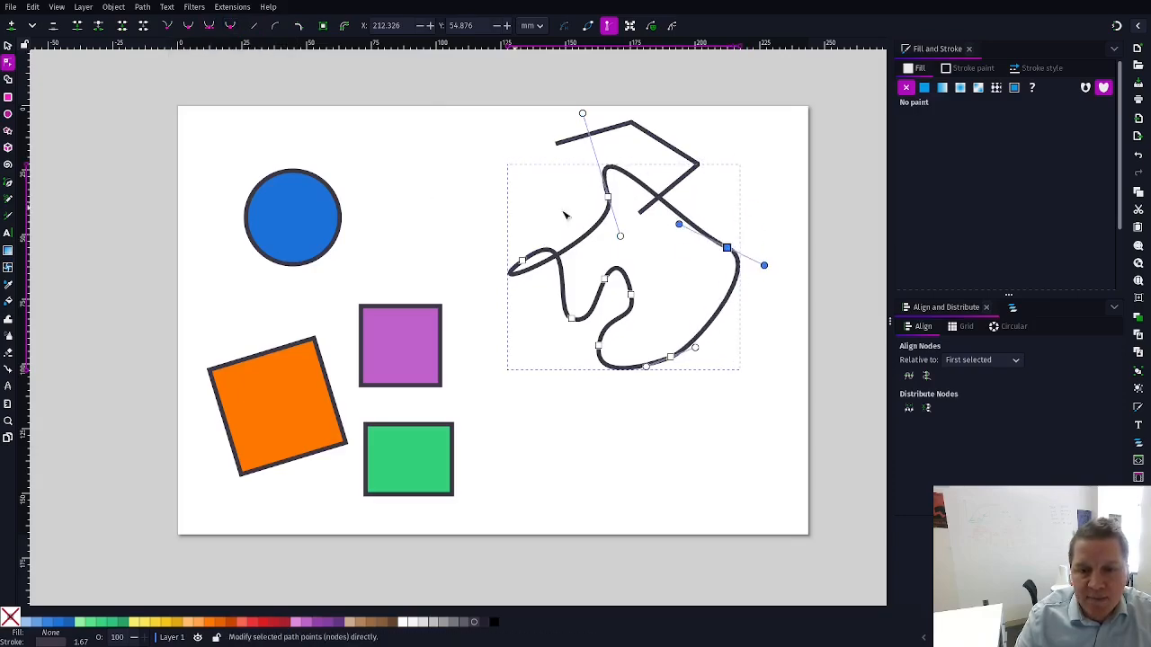
pyautogui.click(232, 28)
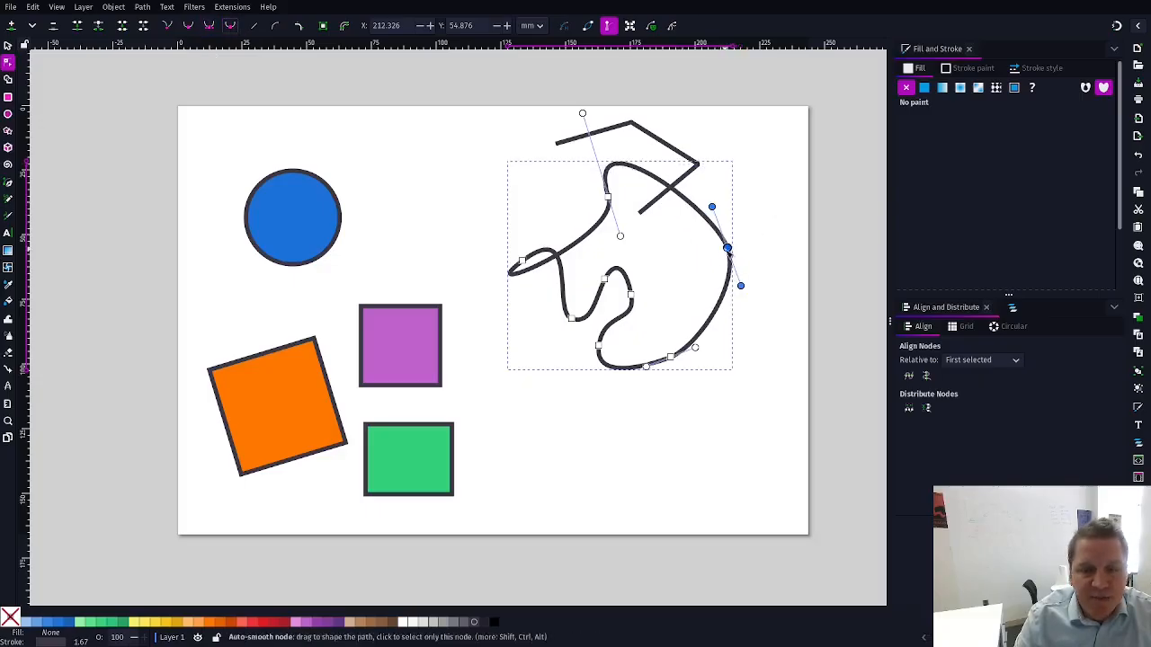
# - Convert the closed curve's right node to smooth with nearly vertical handles, and make the leftmost node auto-smooth
pyautogui.click(189, 27)
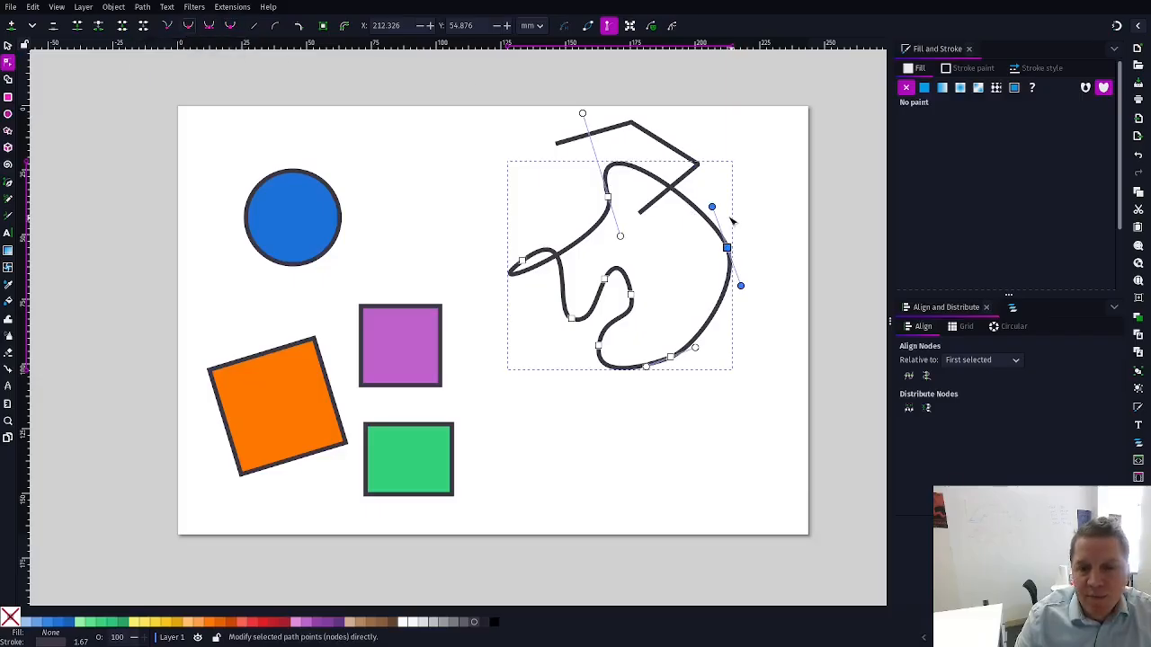
pyautogui.moveTo(712, 207); pyautogui.dragTo(725, 192)
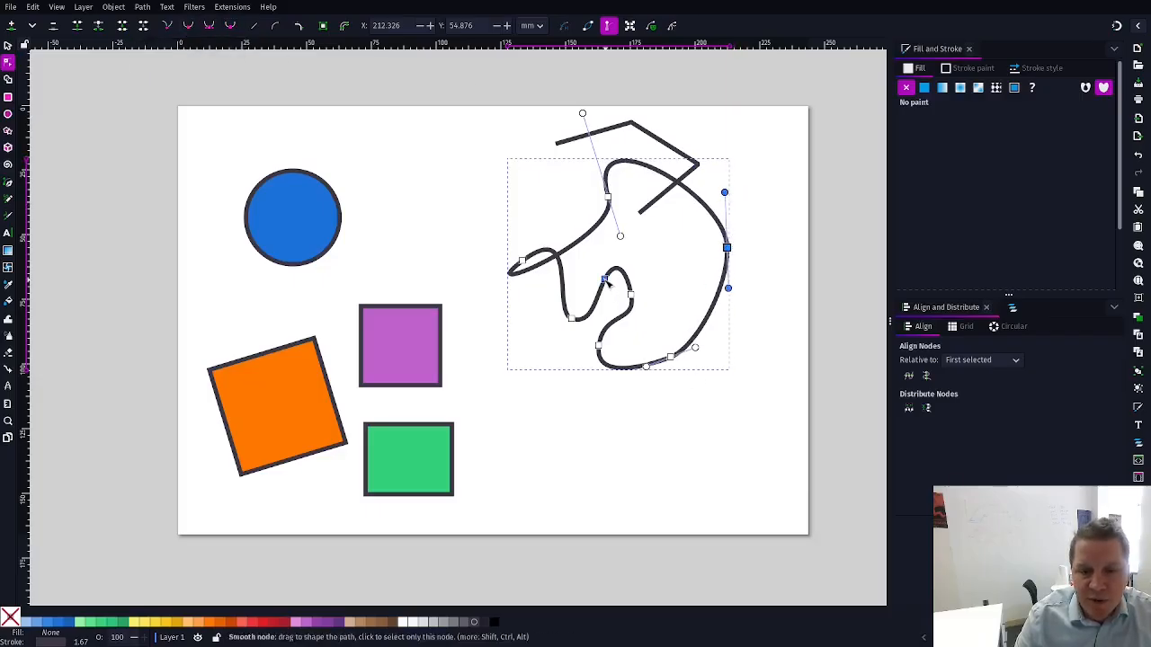
pyautogui.click(522, 261)
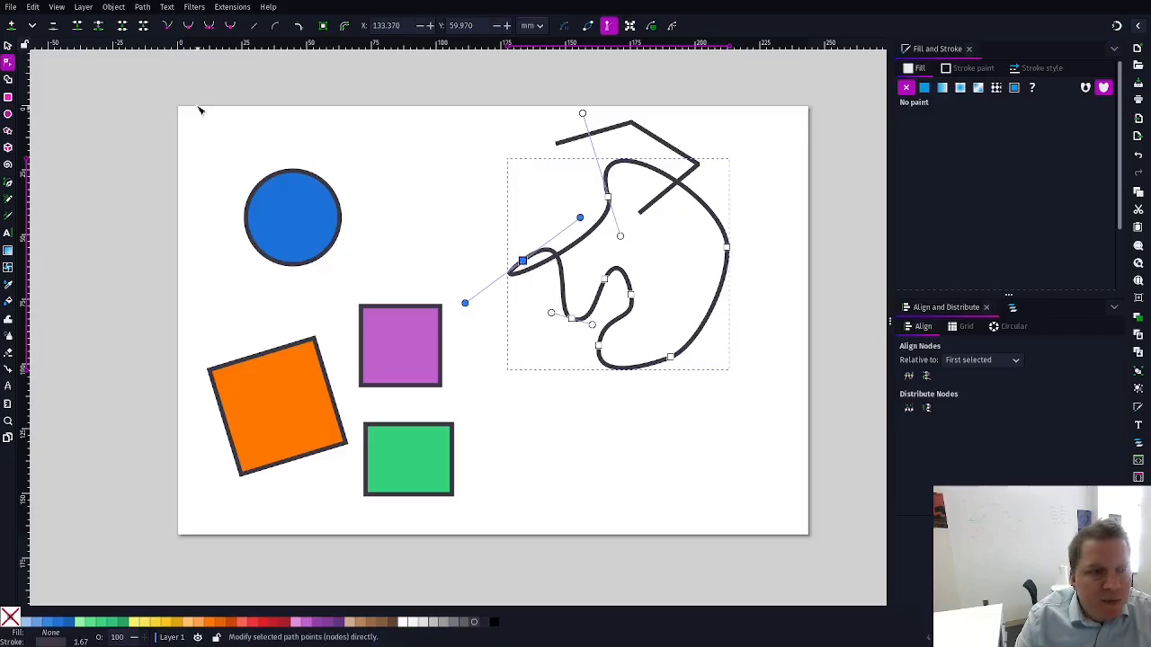
pyautogui.click(232, 27)
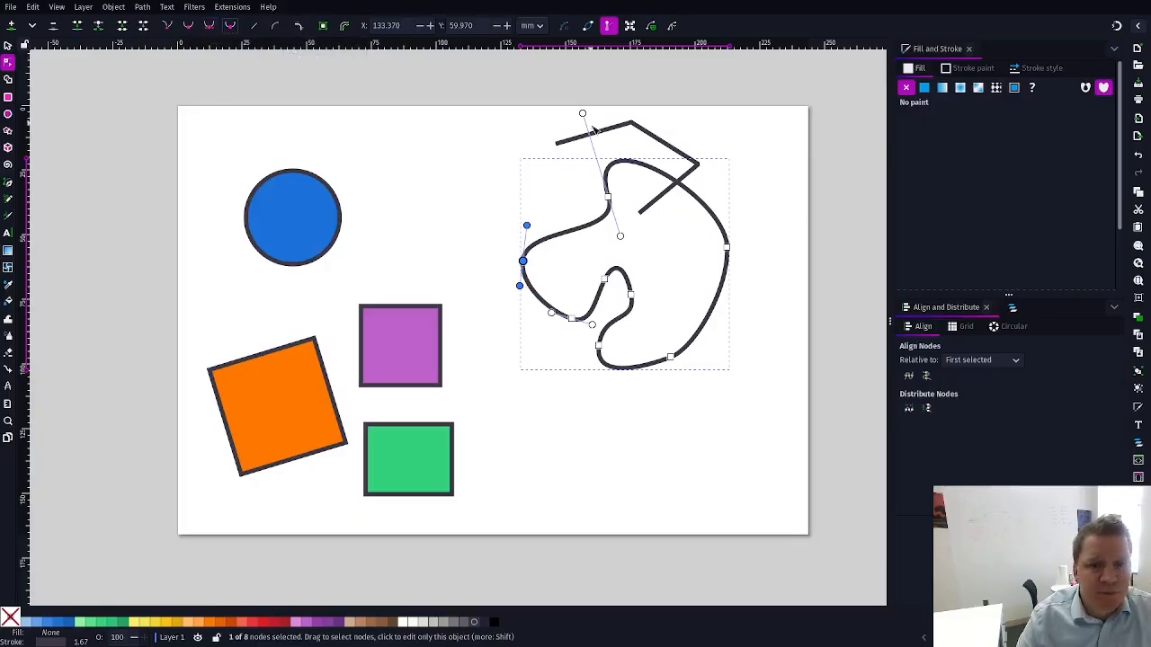
# - Delete the closed curve's right node and its lower-right node
pyautogui.click(727, 247)
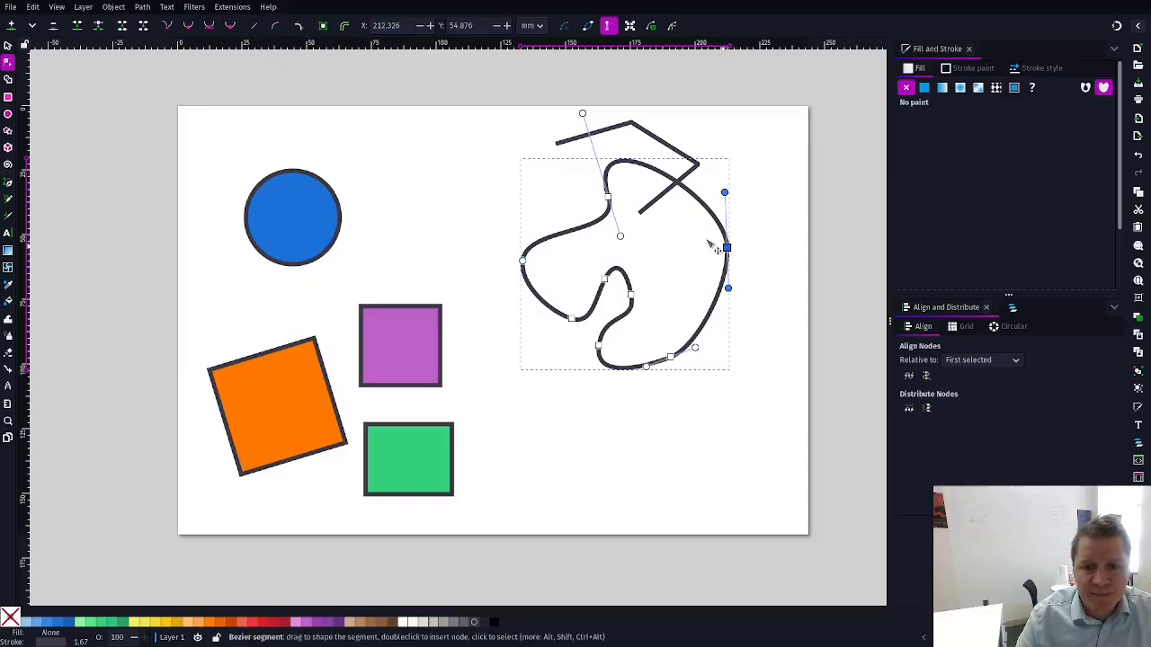
pyautogui.click(53, 29)
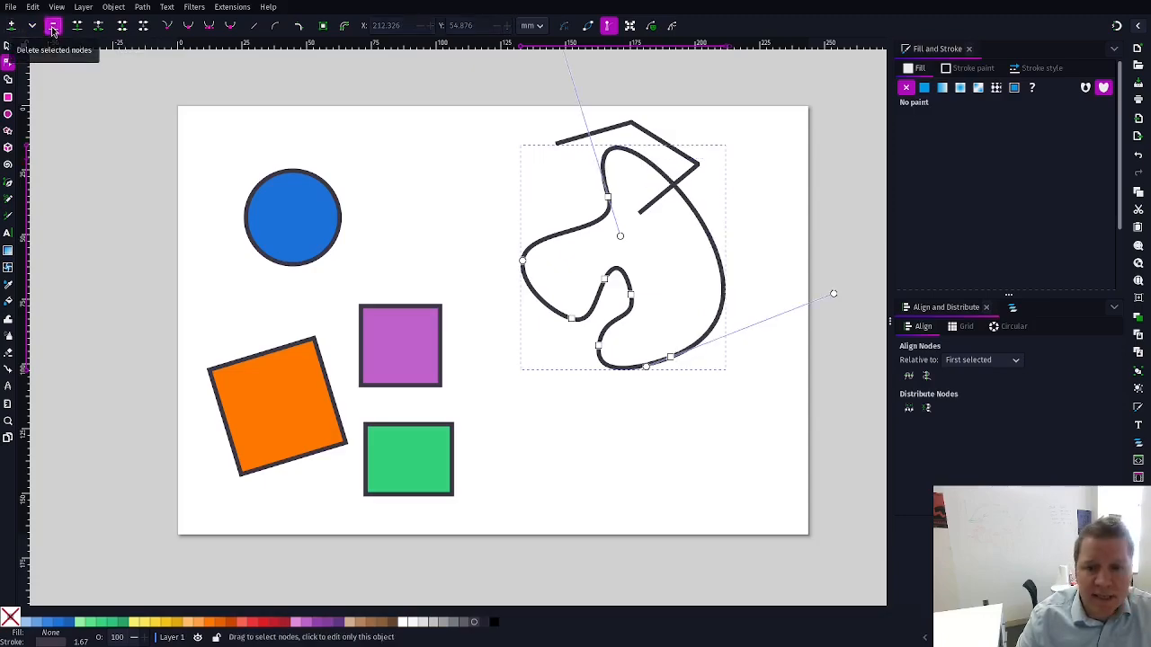
pyautogui.click(671, 358)
pyautogui.press('Delete')
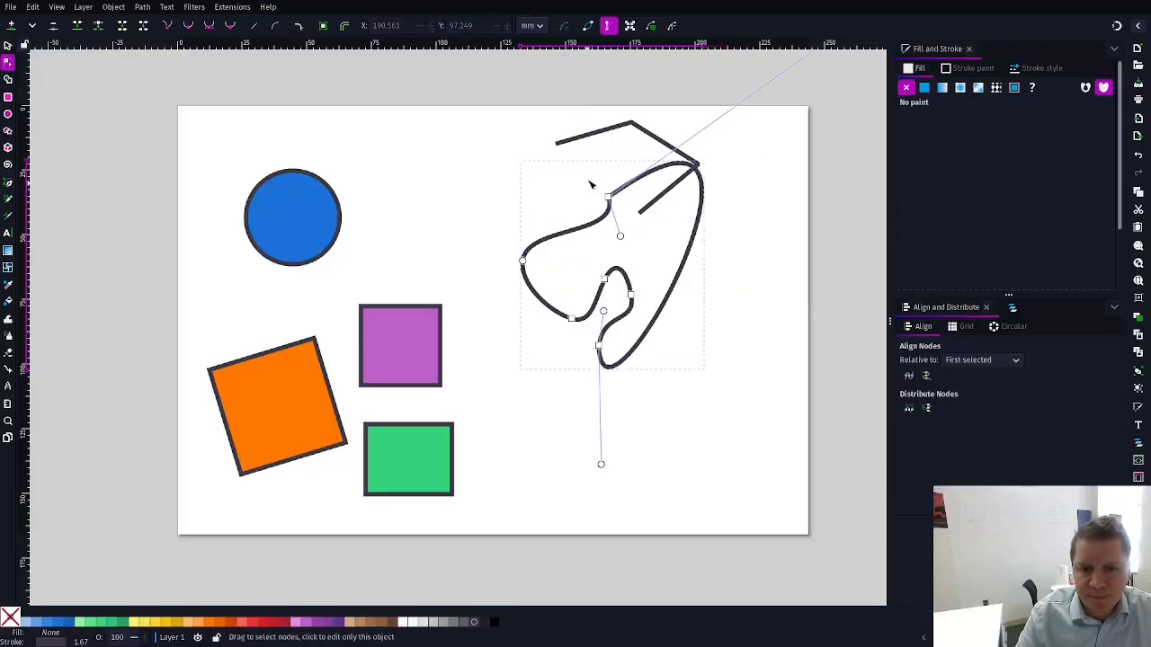
# - Shift the closed curve's two upper-left nodes left together, and move its four lower nodes up and right as a group
pyautogui.moveTo(471, 157); pyautogui.dragTo(619, 269)
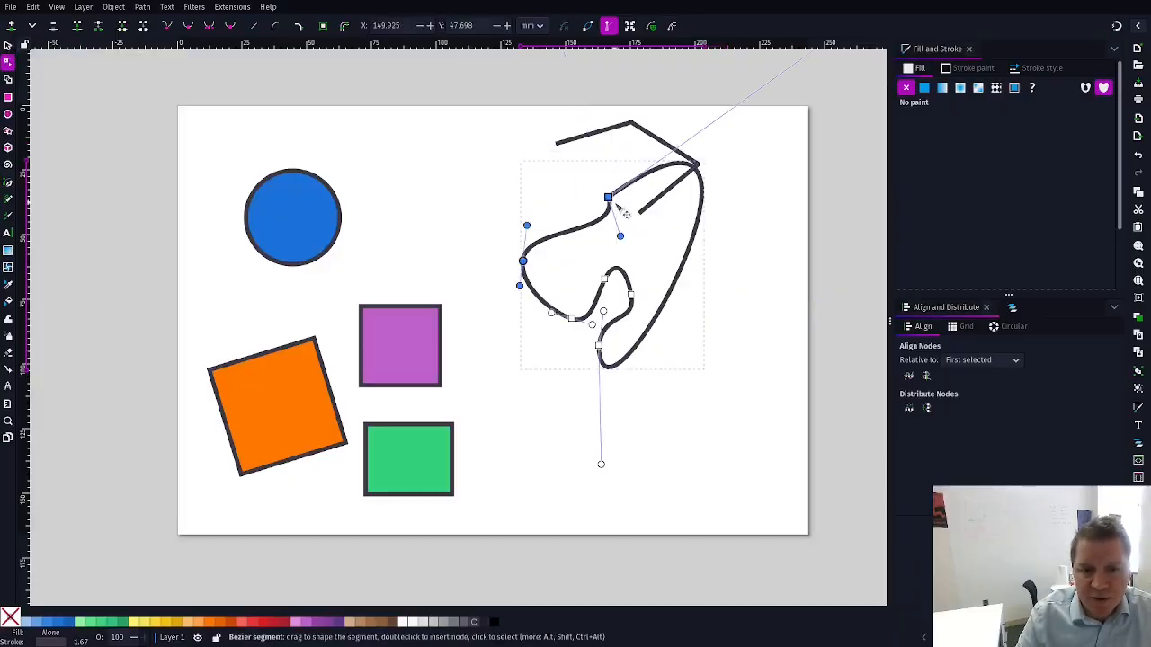
pyautogui.moveTo(534, 267); pyautogui.dragTo(711, 414)
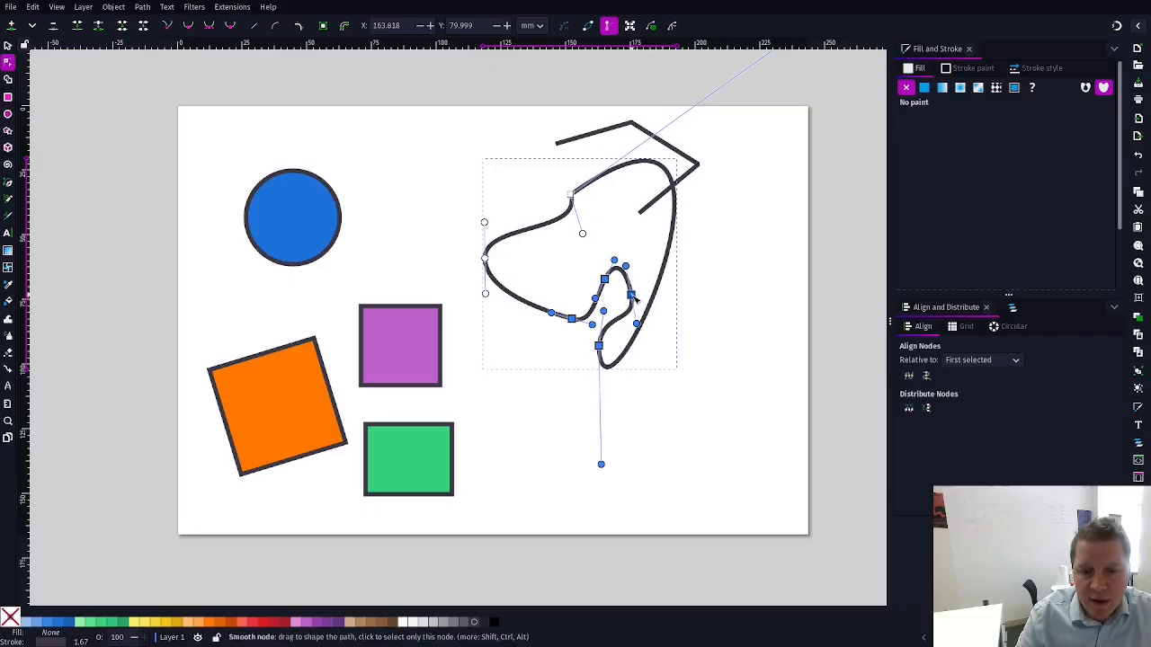
pyautogui.moveTo(630, 294)
pyautogui.mouseDown()
pyautogui.moveTo(603, 313)
pyautogui.moveTo(645, 277)
pyautogui.mouseUp()
# - Move the closed curve's lowest node far to the right, and align the four lower nodes to a common horizontal line
pyautogui.moveTo(619, 332); pyautogui.dragTo(688, 325)
pyautogui.click(711, 341)
pyautogui.moveTo(557, 244); pyautogui.dragTo(730, 356)
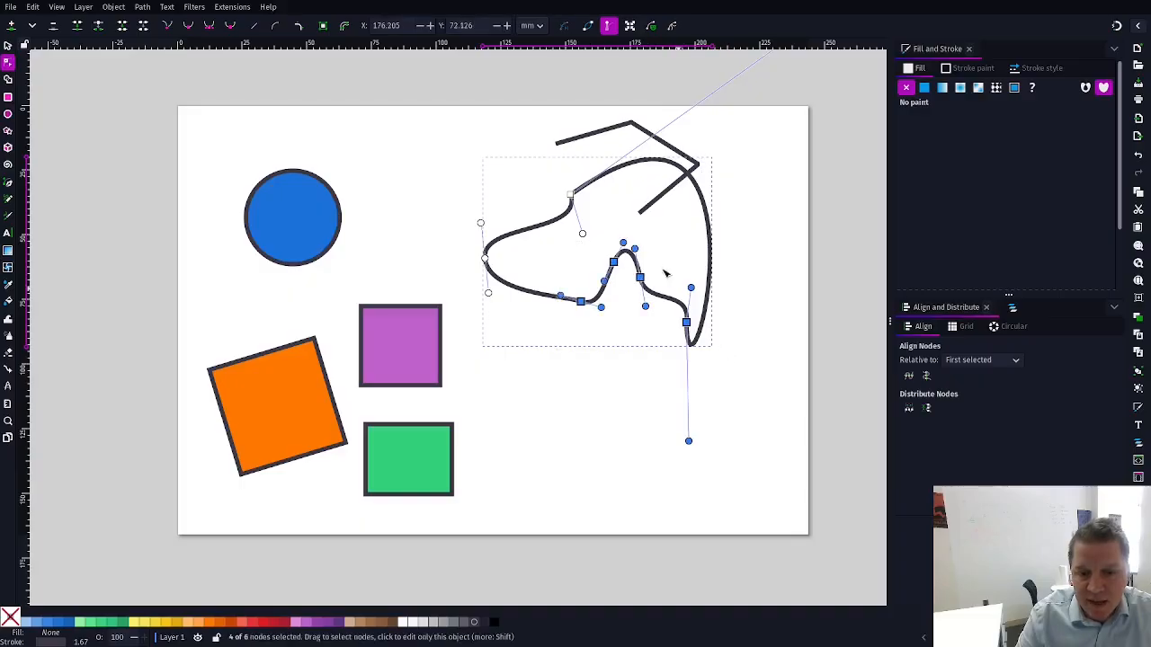
pyautogui.click(908, 376)
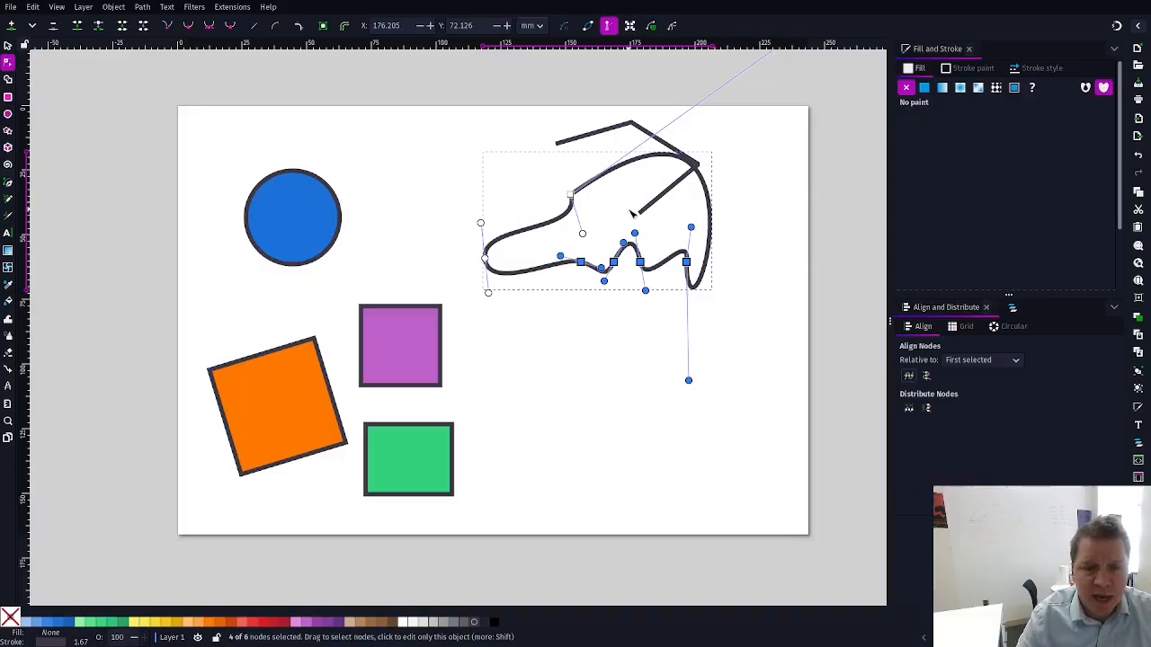
# - Switch to the Selector tool, move the closed curve to about X 148.9, Y 43.7 mm, and give it a flat orange fill
pyautogui.press('s')
pyautogui.moveTo(617, 180)
pyautogui.mouseDown()
pyautogui.moveTo(714, 329)
pyautogui.moveTo(693, 249)
pyautogui.mouseUp()
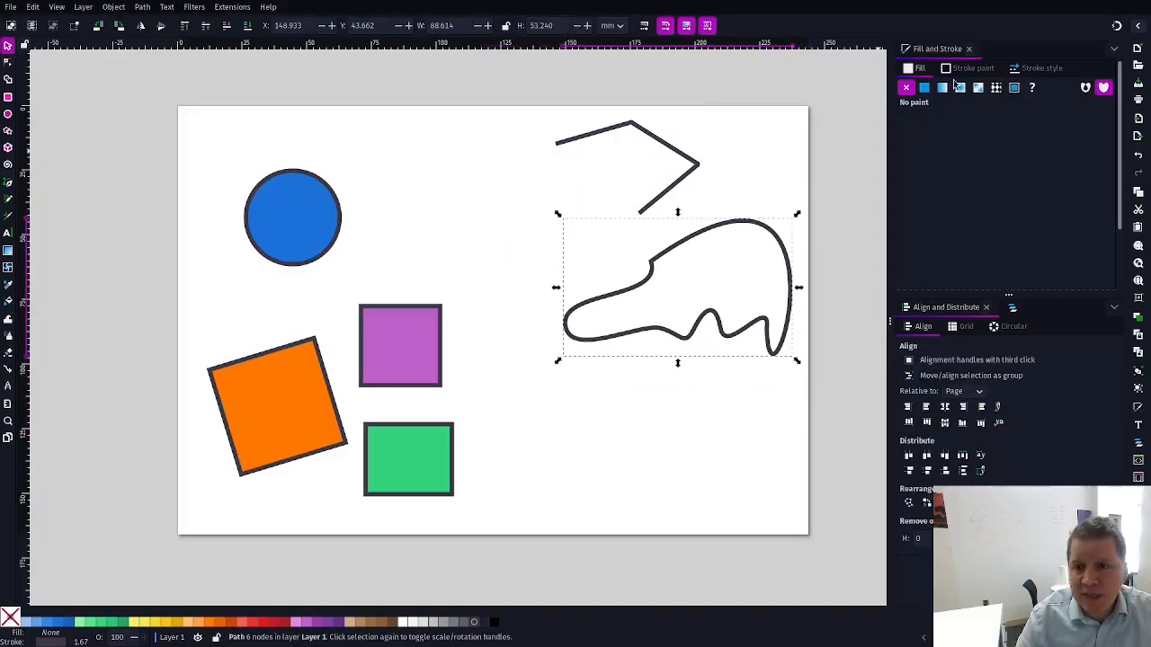
pyautogui.click(925, 88)
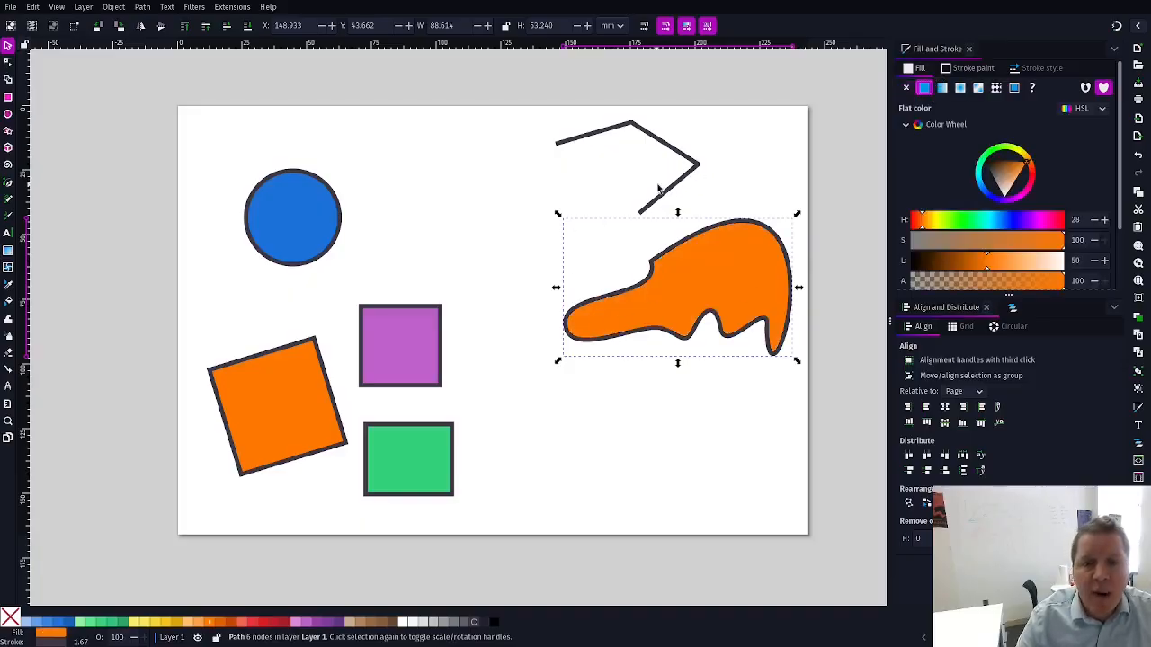
# - Move the open path to about X 139.2, Y 10.2 mm, and give it a flat orange fill
pyautogui.click(688, 184)
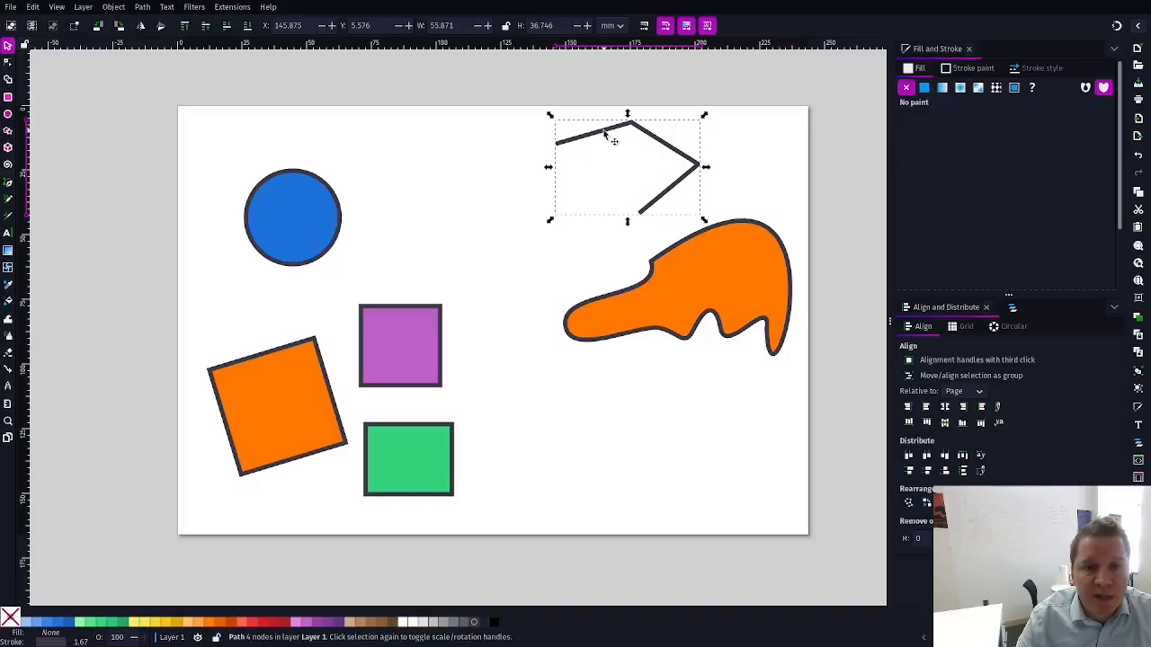
pyautogui.moveTo(604, 133)
pyautogui.mouseDown()
pyautogui.moveTo(530, 175)
pyautogui.moveTo(587, 145)
pyautogui.mouseUp()
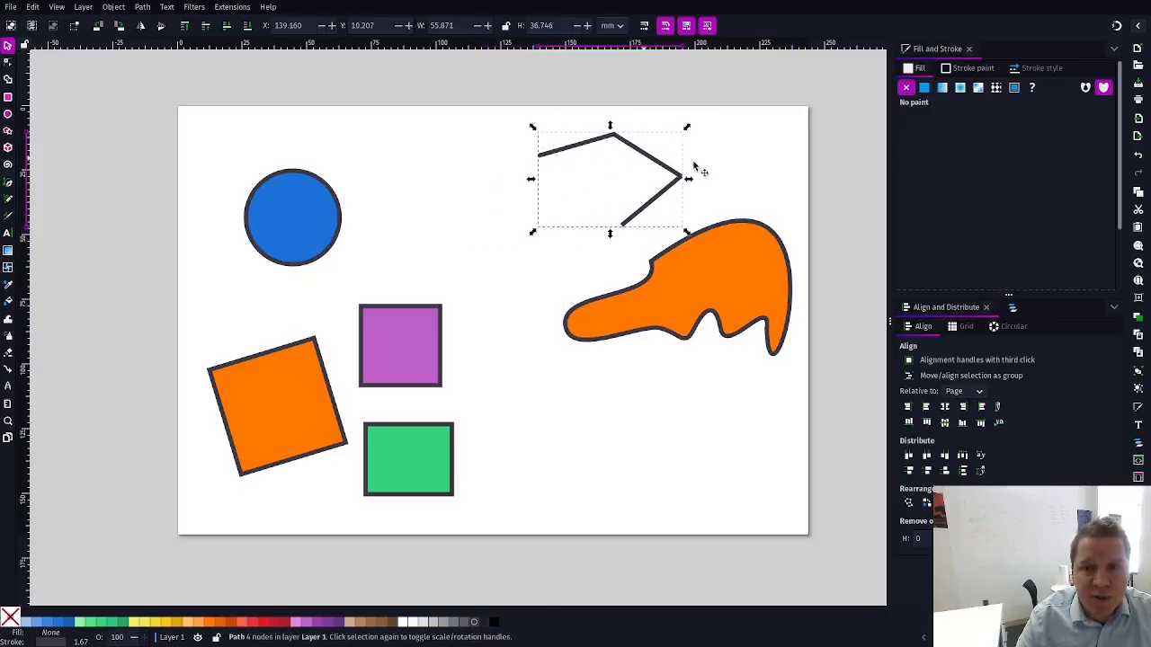
pyautogui.click(926, 89)
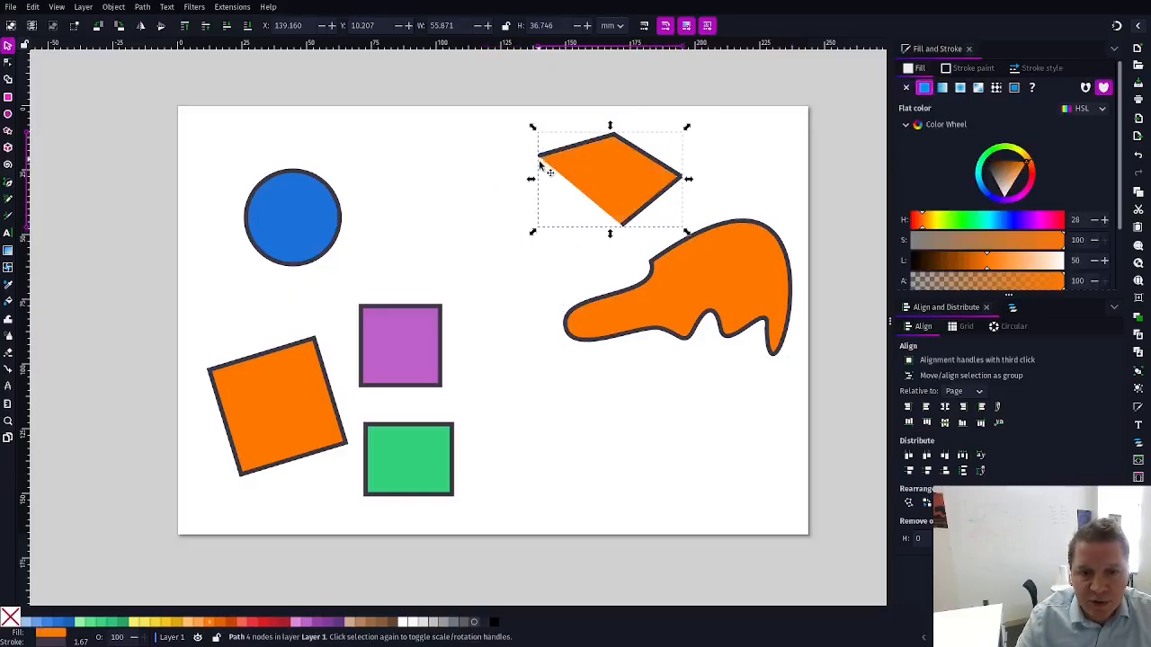
# - Move the open path's lower end node to about X 166.5, Y 38.7 mm with the Node tool
pyautogui.press('n')
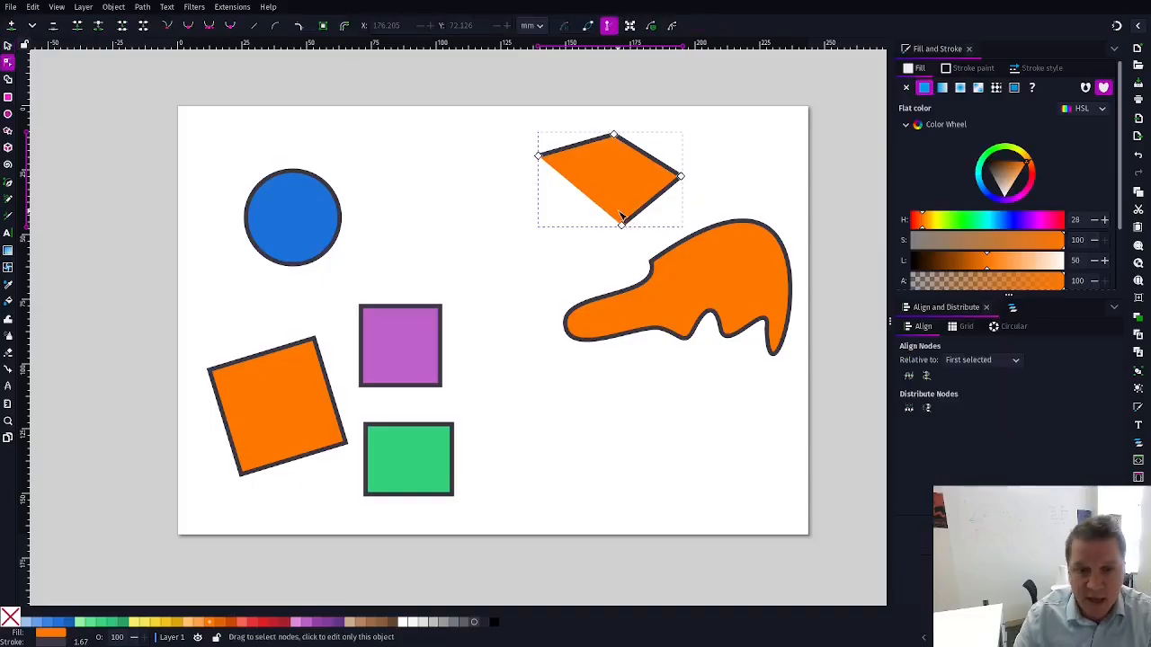
pyautogui.moveTo(621, 225)
pyautogui.mouseDown()
pyautogui.moveTo(583, 214)
pyautogui.moveTo(610, 206)
pyautogui.mouseUp()
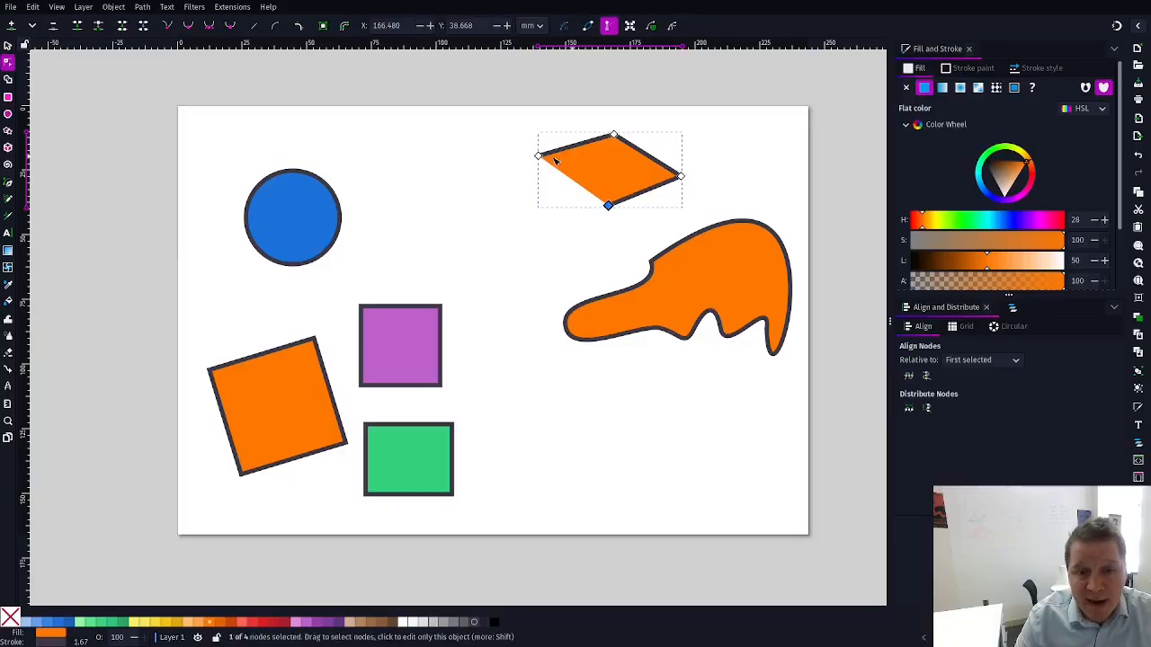
# - Try merging the open path's two end nodes into a single node, and undo the join
pyautogui.moveTo(497, 146); pyautogui.dragTo(617, 238)
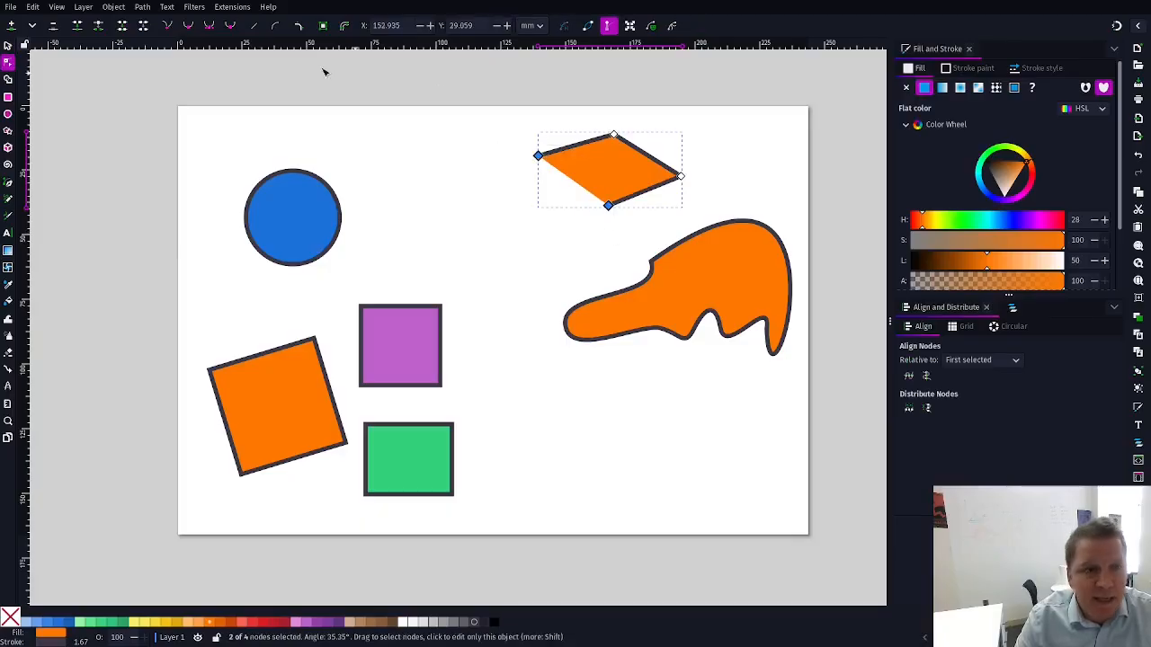
pyautogui.click(79, 30)
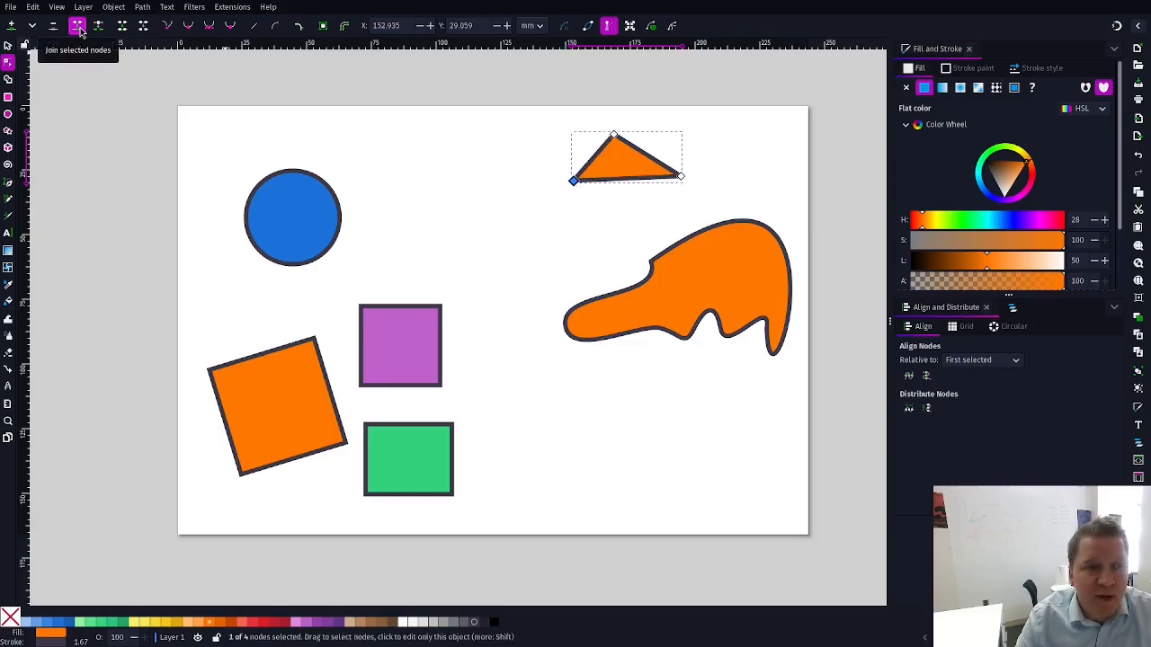
pyautogui.hotkey('ctrl', 'z')
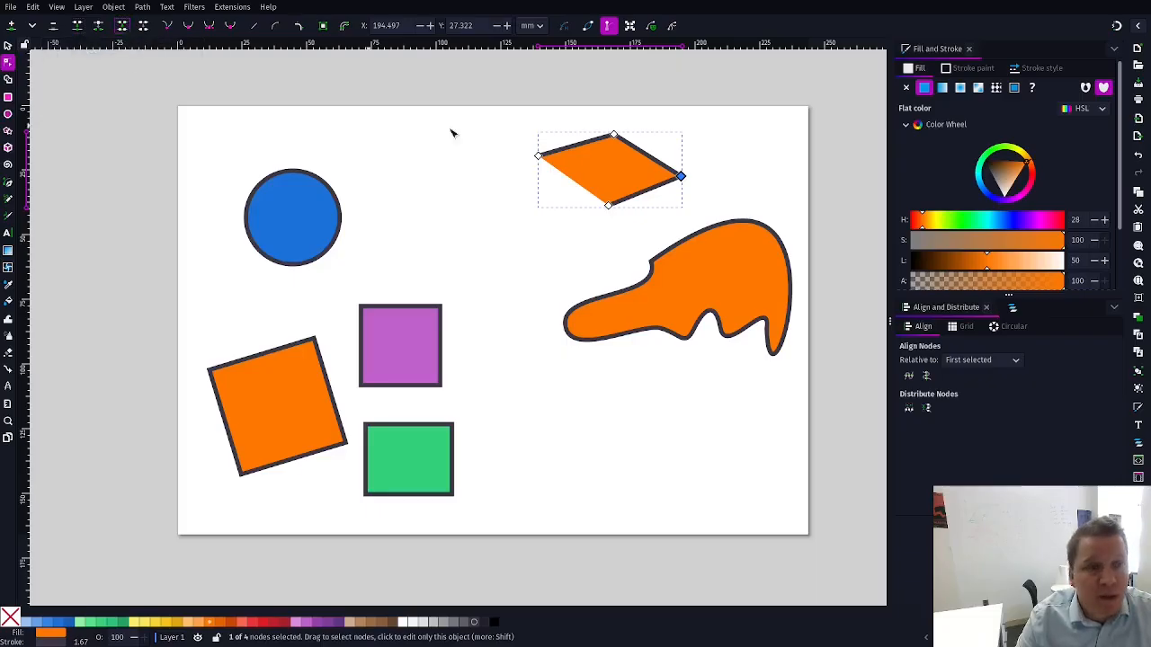
# - Close the open path by joining its two end nodes with a new segment
pyautogui.moveTo(521, 137); pyautogui.dragTo(615, 238)
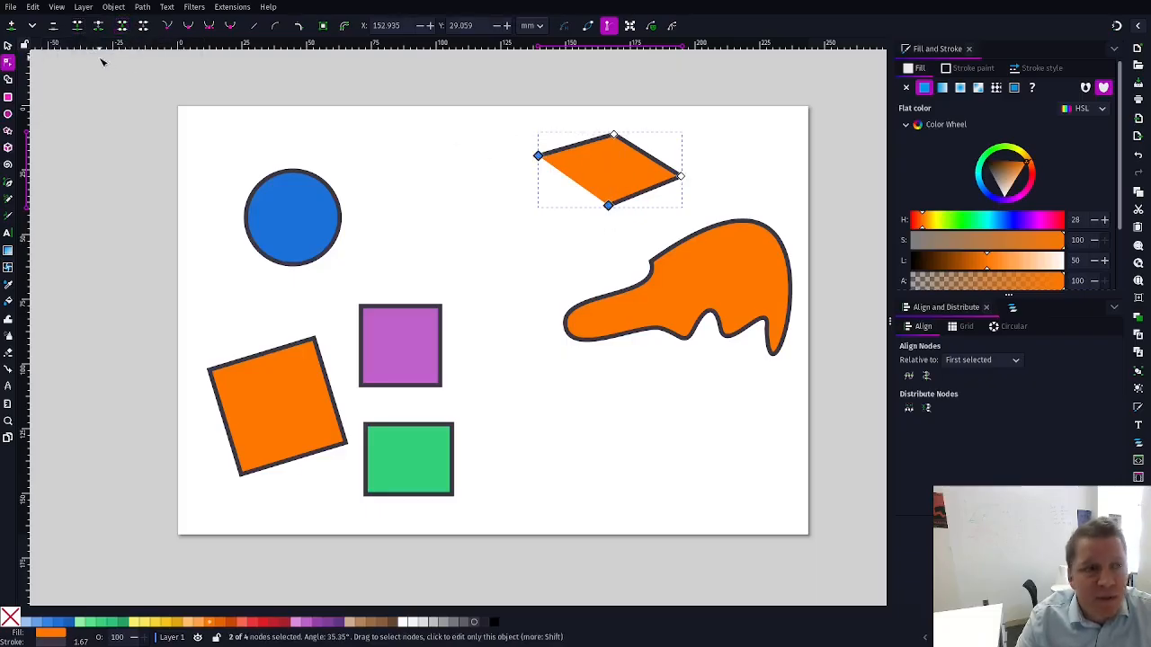
pyautogui.click(144, 28)
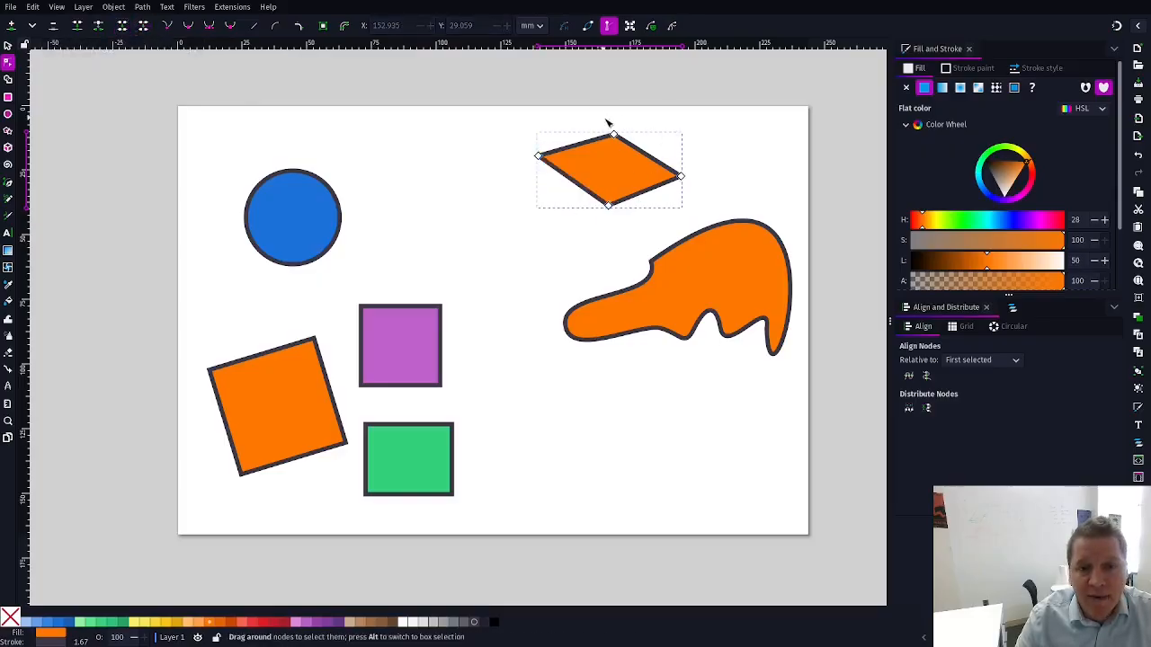
# - Delete the segment between the upper and right nodes of the orange four-sided path
pyautogui.moveTo(609, 117); pyautogui.dragTo(694, 189)
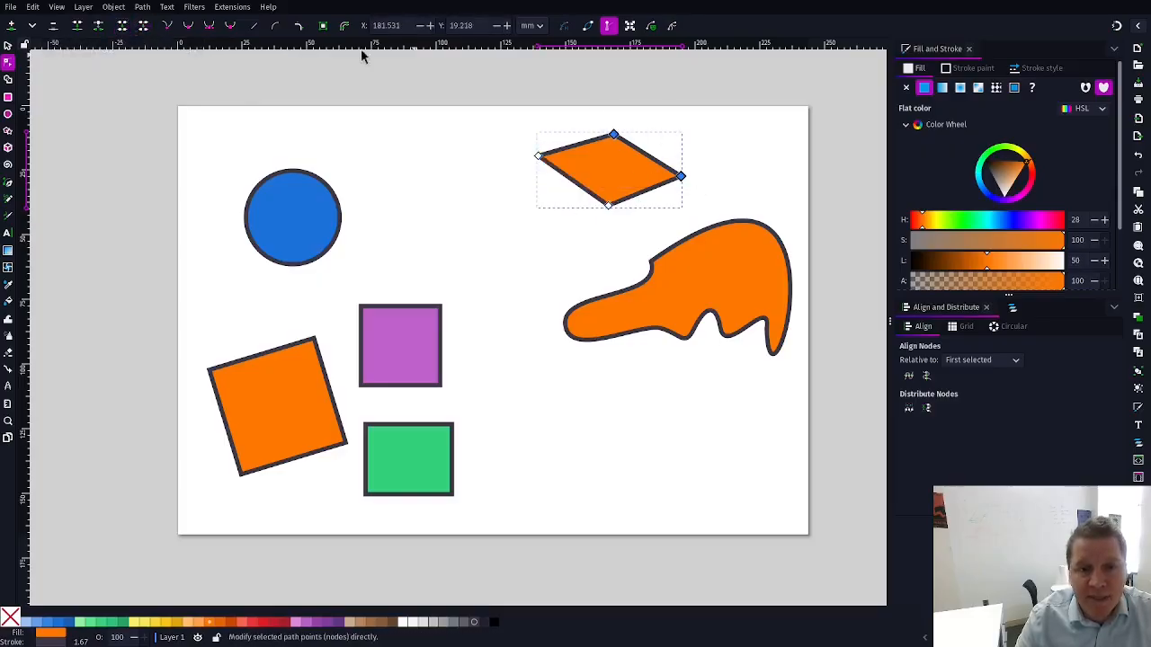
pyautogui.click(145, 30)
pyautogui.click(743, 136)
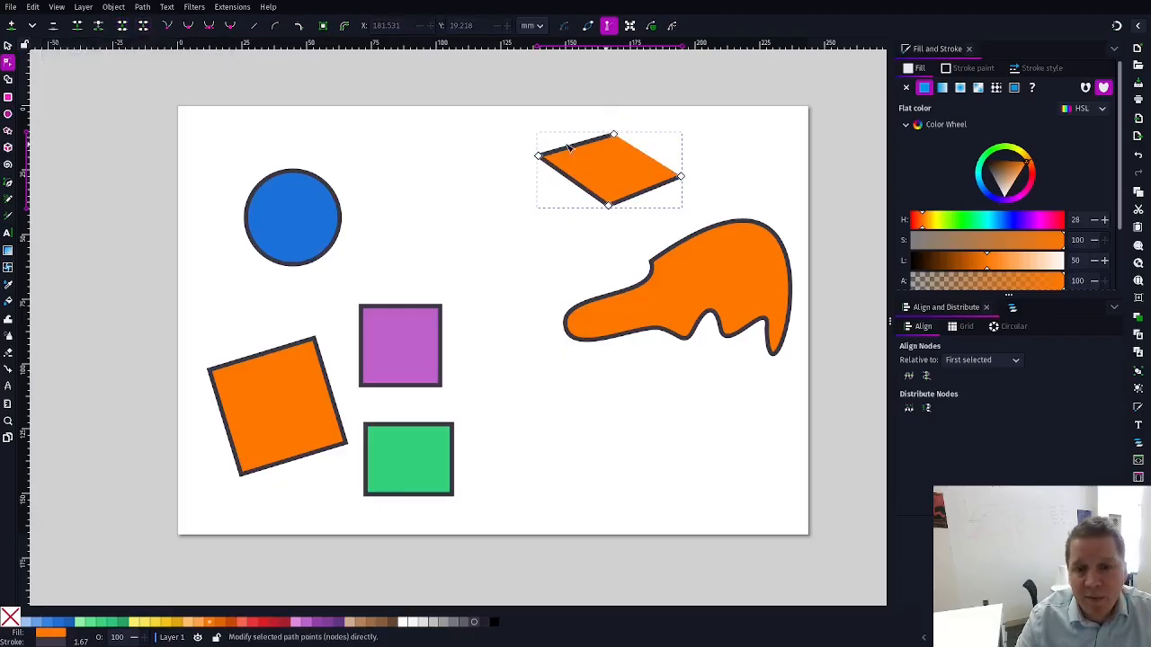
# - Delete the segment between the left and lower nodes of the four-sided path, splitting it into two pieces
pyautogui.click(512, 159)
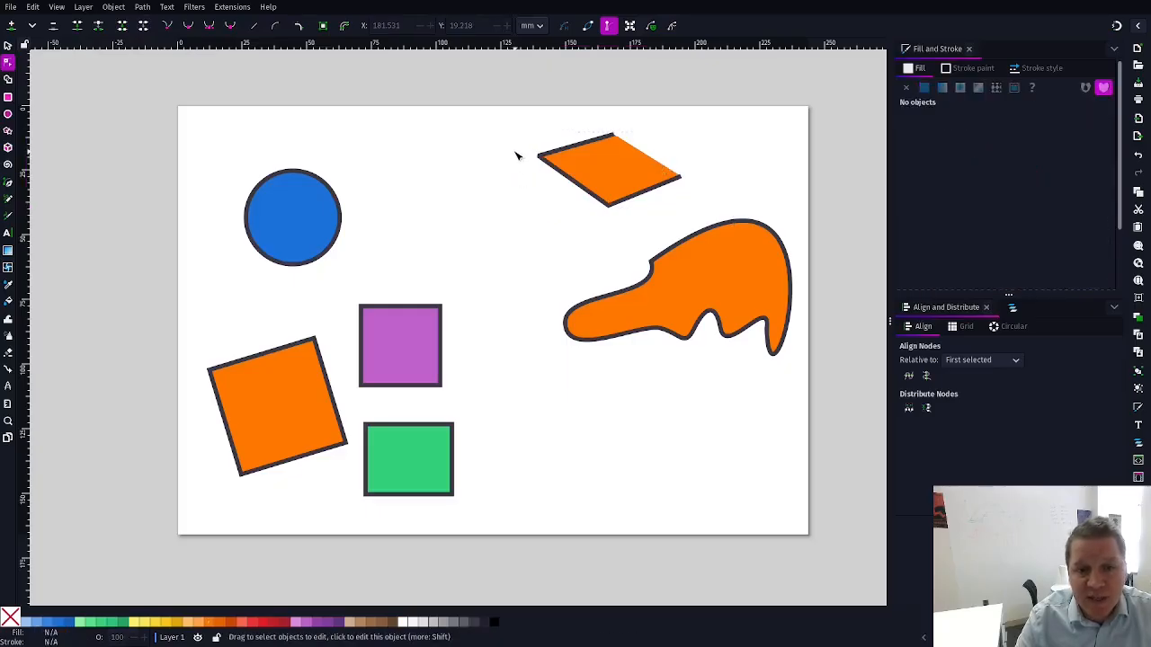
pyautogui.moveTo(513, 159); pyautogui.dragTo(629, 229)
pyautogui.click(609, 184)
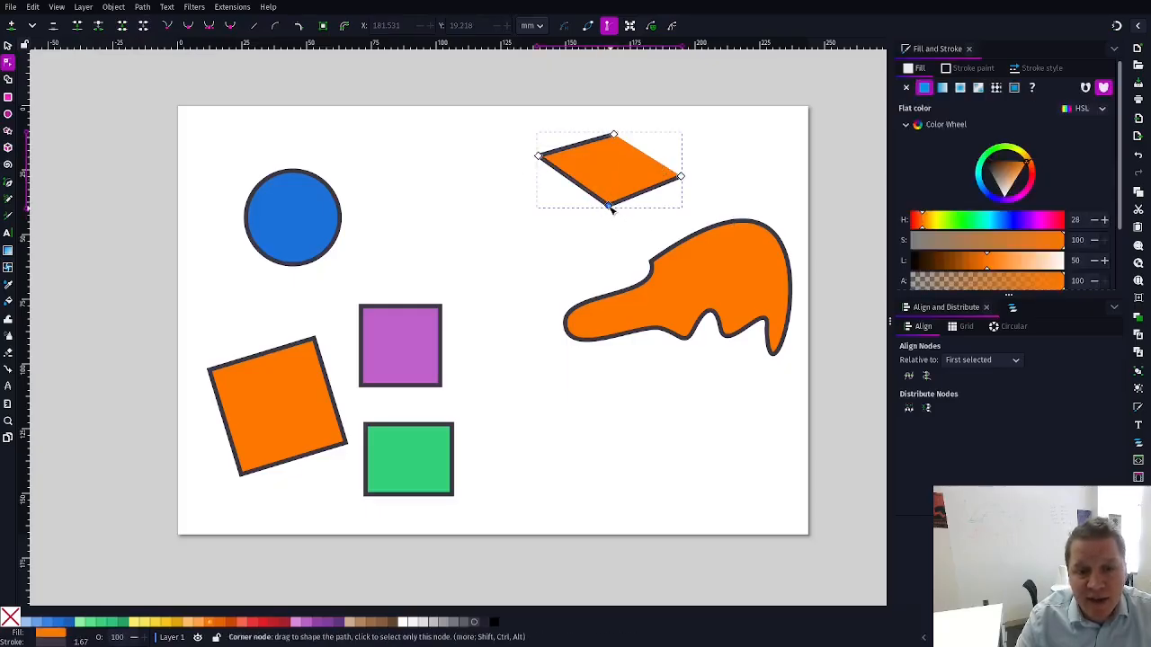
pyautogui.moveTo(511, 150); pyautogui.dragTo(616, 223)
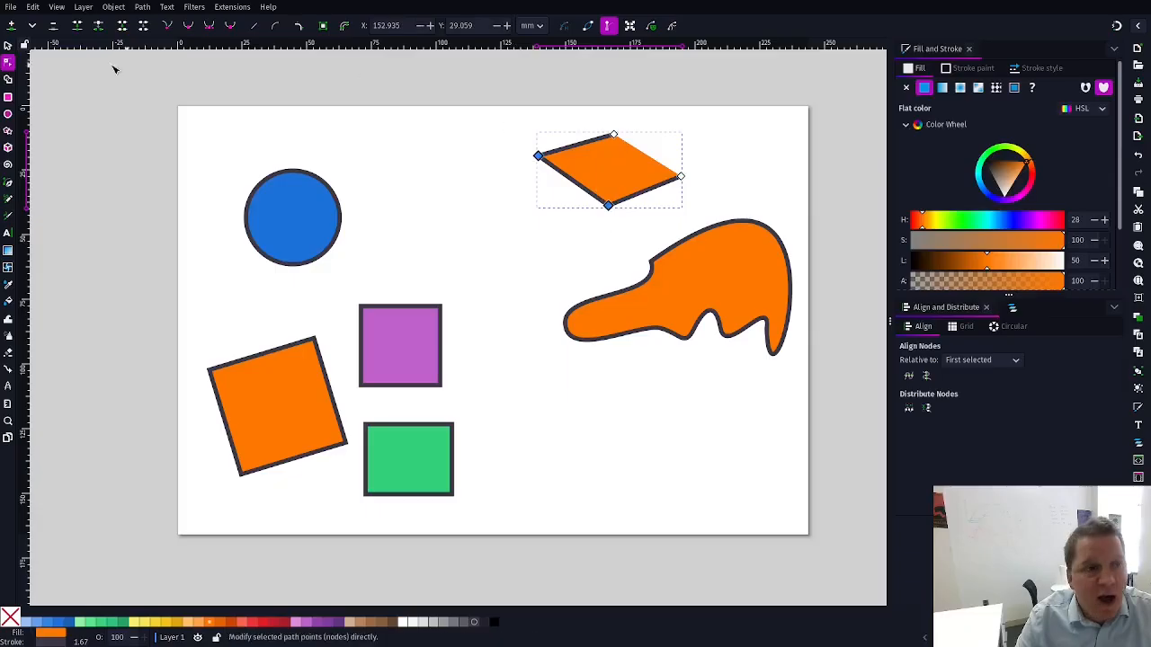
pyautogui.click(143, 25)
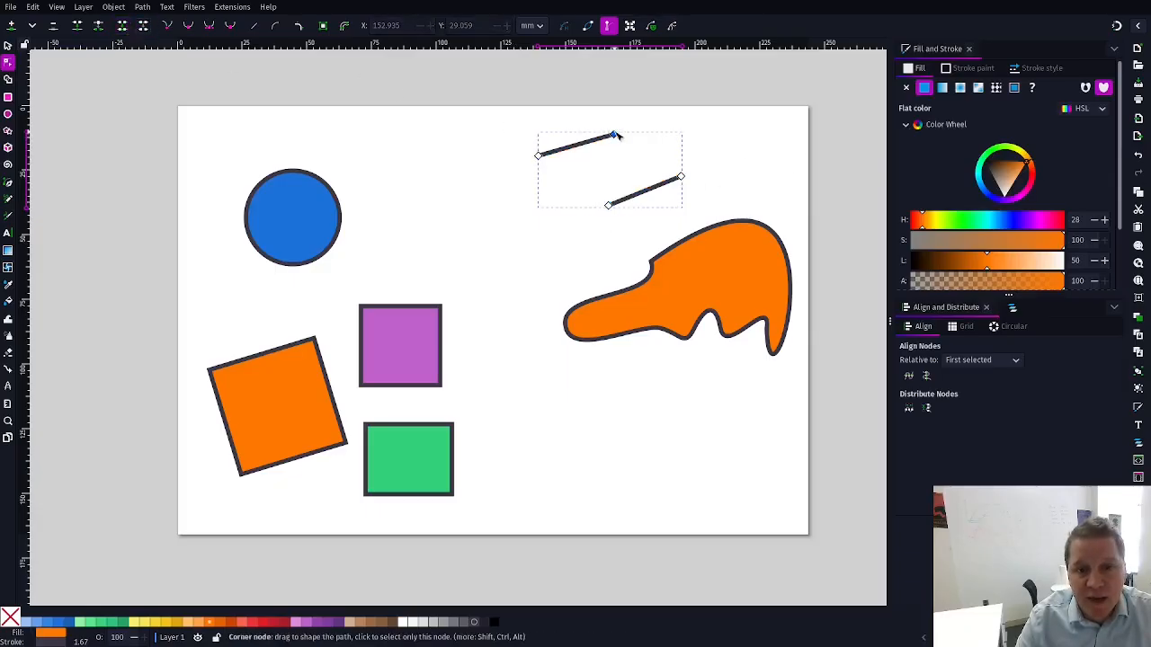
# - Raise the upper segment's right end node and move the lower segment's right end node to about X 201.7, Y 30.6 mm
pyautogui.moveTo(617, 135); pyautogui.dragTo(617, 110)
pyautogui.moveTo(682, 178); pyautogui.dragTo(699, 185)
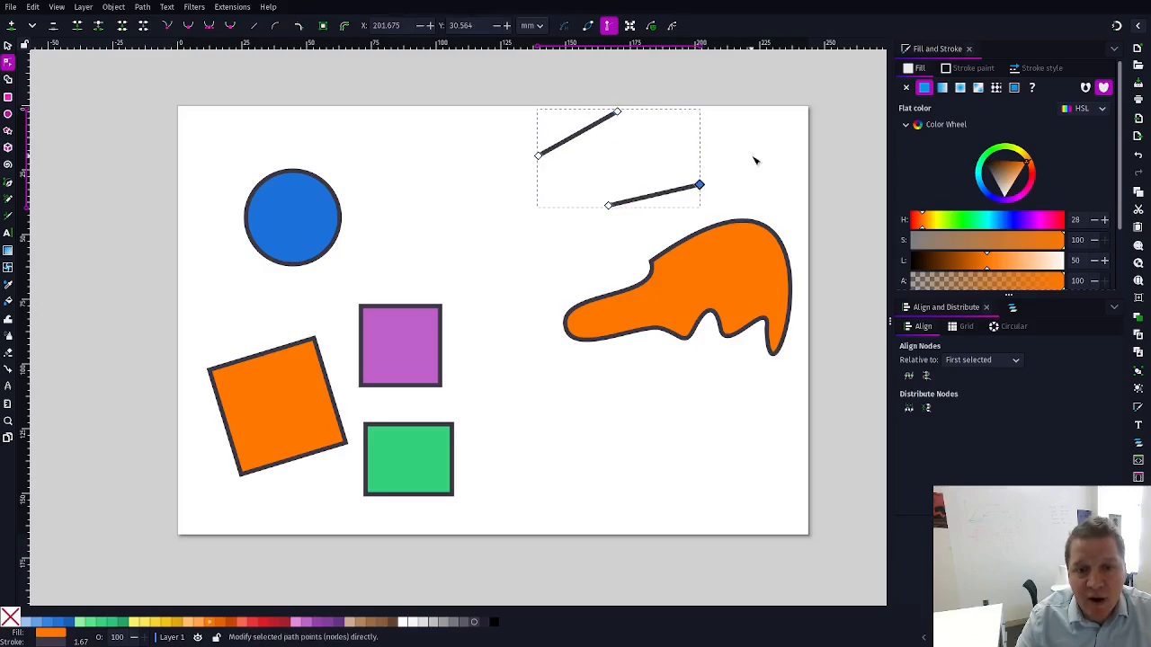
pyautogui.click(754, 161)
# - Select the two-segment path as an object to check whether its separate pieces belong together
pyautogui.click(8, 45)
pyautogui.click(615, 136)
pyautogui.click(596, 127)
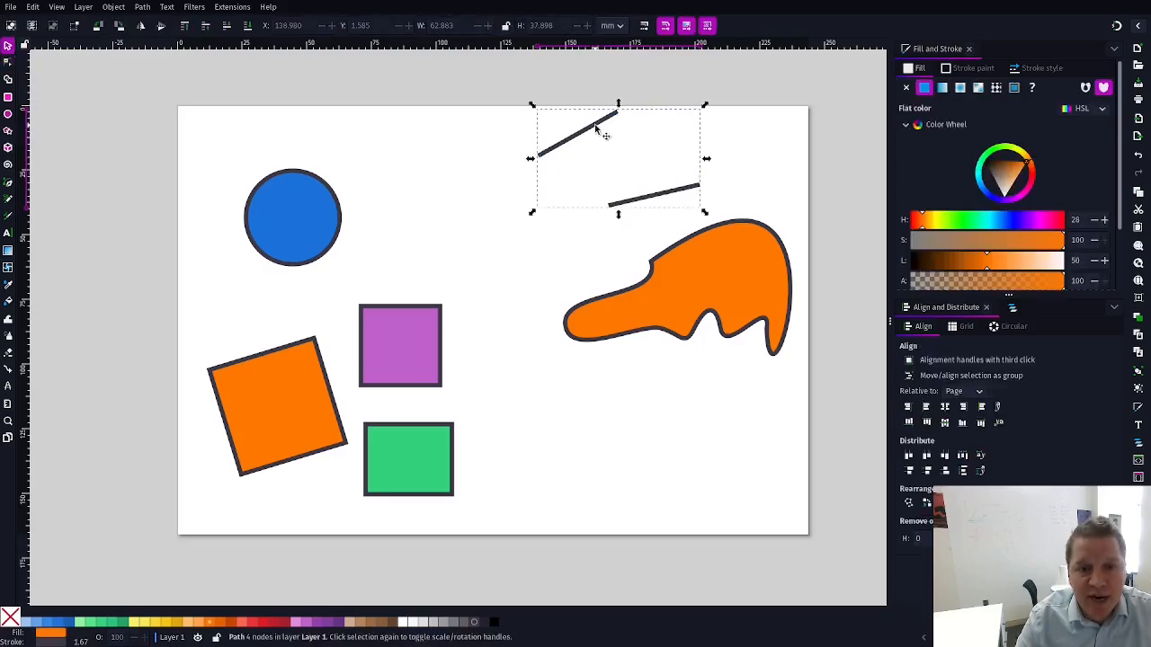
# - Move the lower segment's end nodes to about X 196.1, Y 16.4 mm and X 173.0, Y 24.3 mm
pyautogui.doubleClick(652, 195)
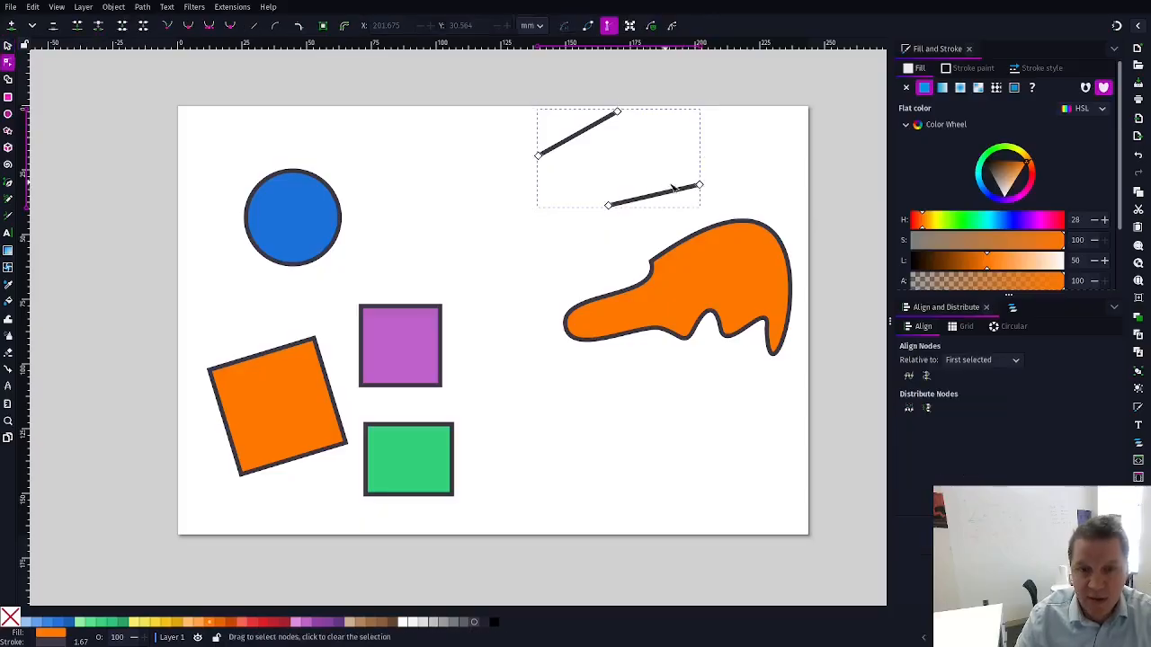
pyautogui.moveTo(699, 185); pyautogui.dragTo(684, 148)
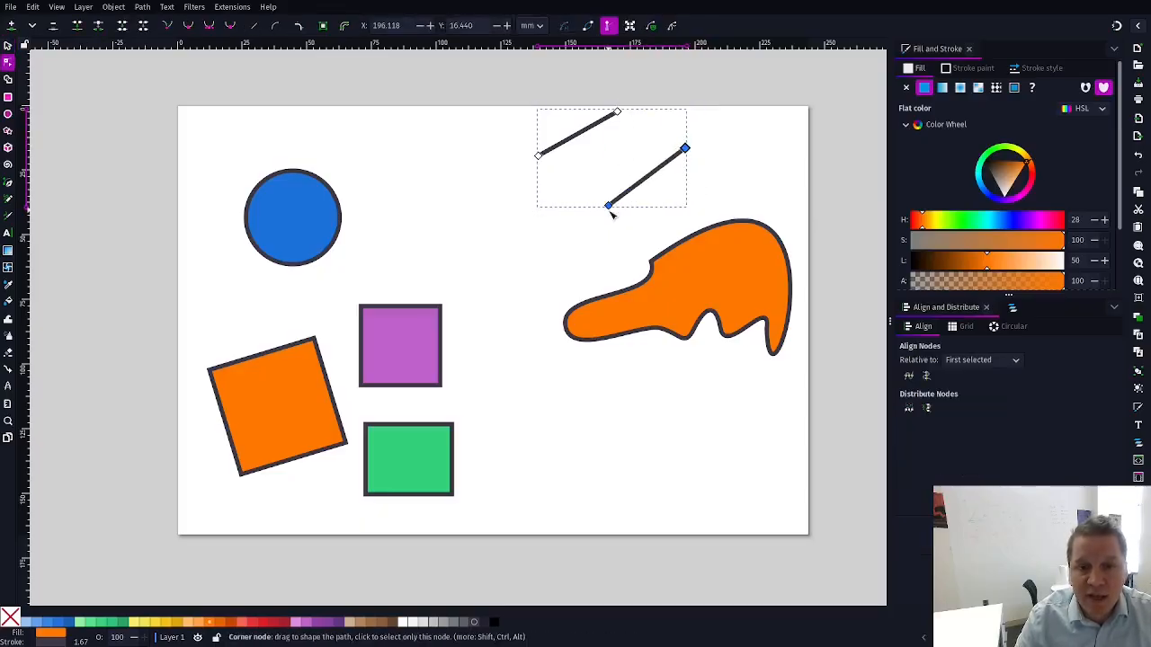
pyautogui.moveTo(608, 205); pyautogui.dragTo(625, 168)
pyautogui.click(618, 219)
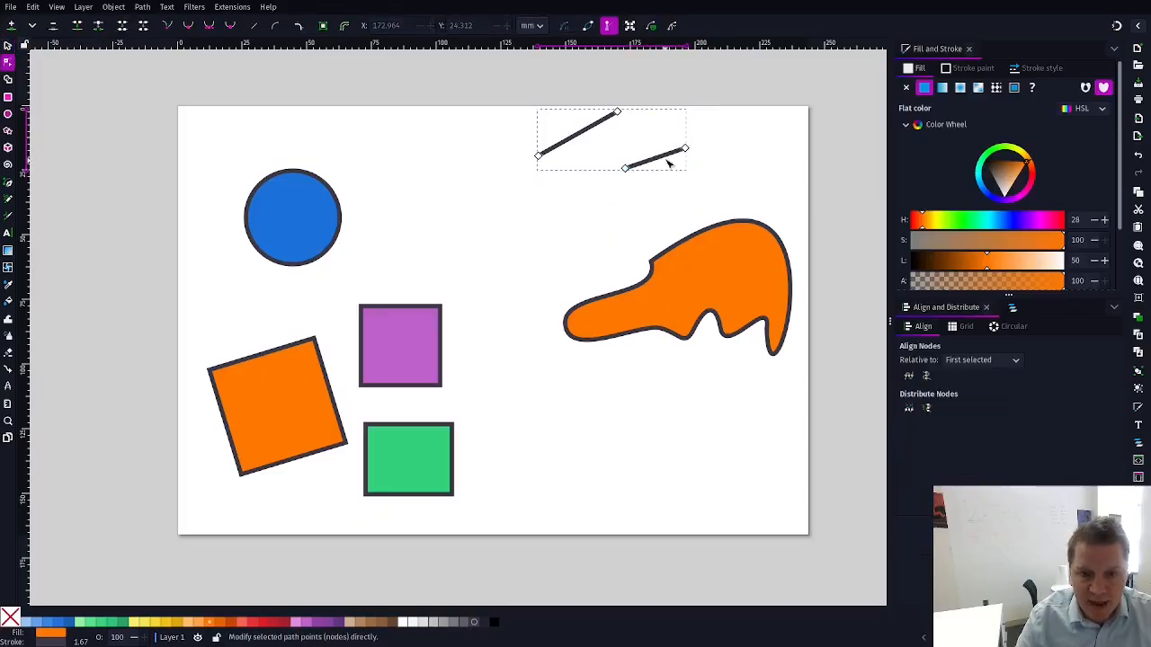
# - Select the two-segment path and examine its entry in the Layers and Objects list
pyautogui.press('s')
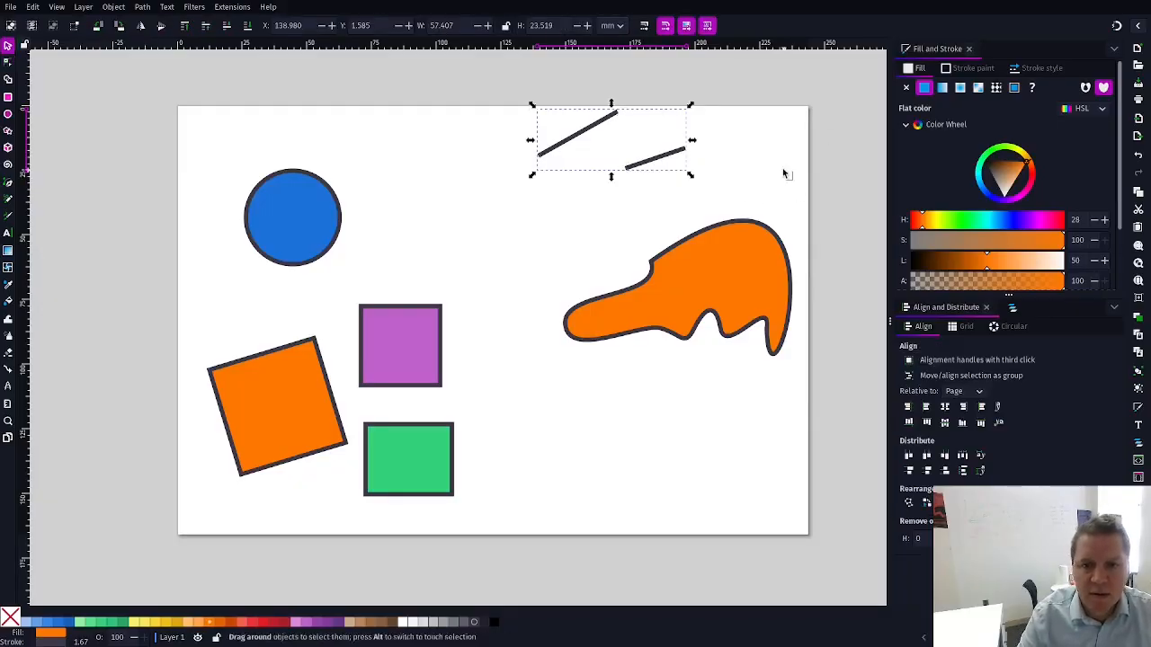
pyautogui.click(783, 172)
pyautogui.click(678, 154)
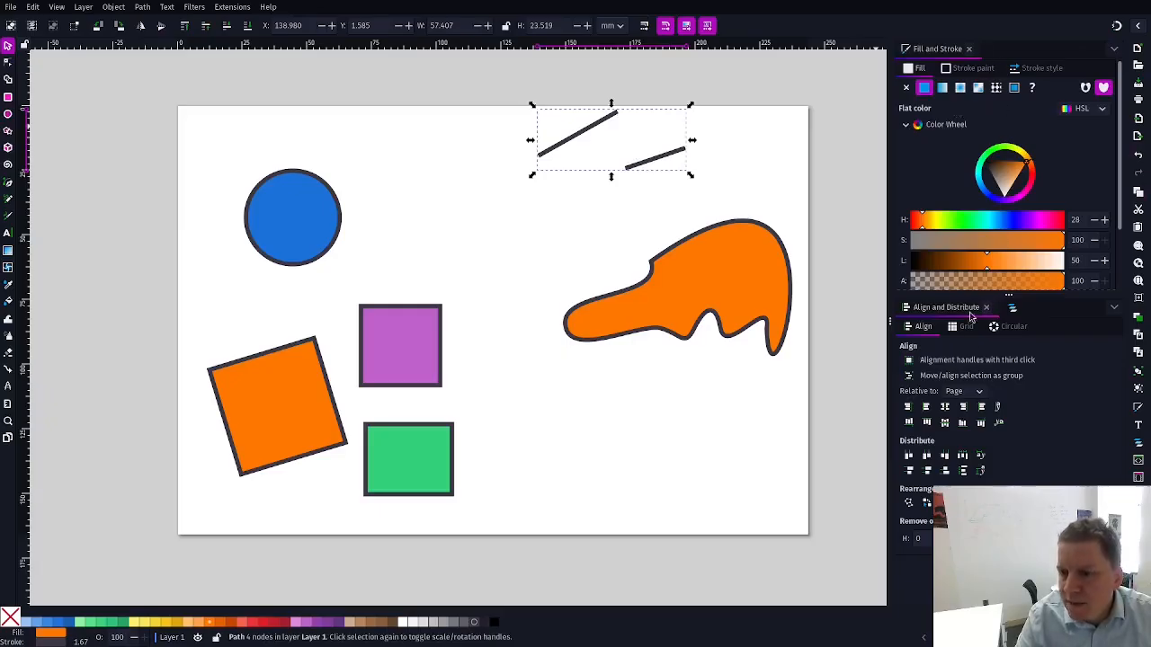
pyautogui.click(1010, 309)
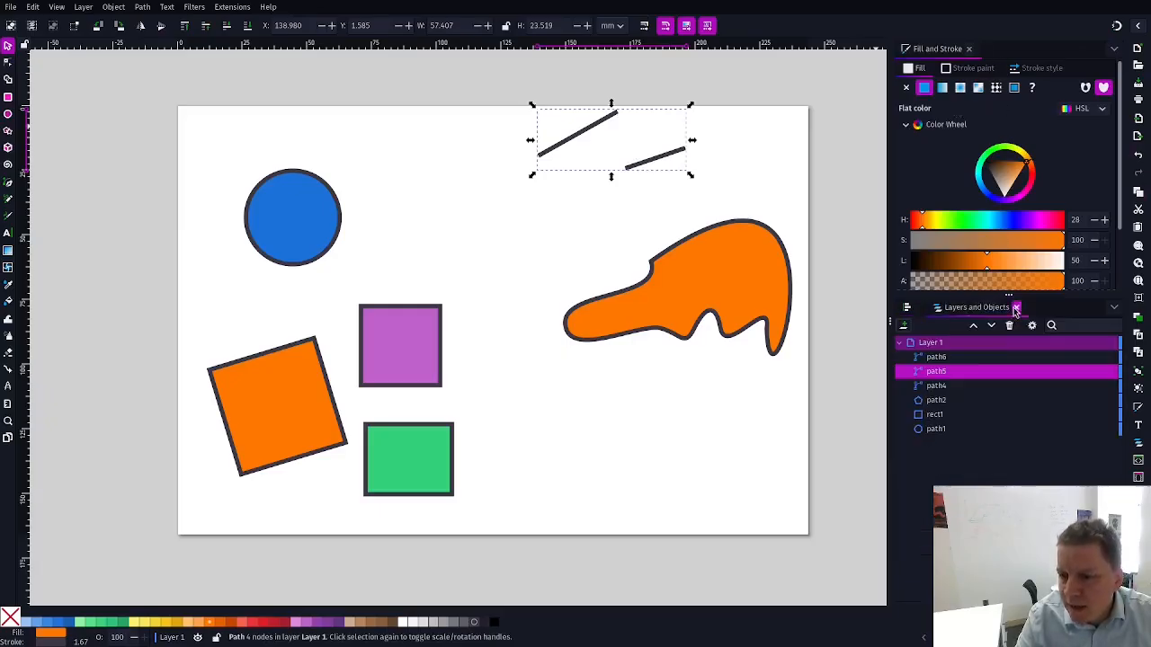
pyautogui.doubleClick(944, 372)
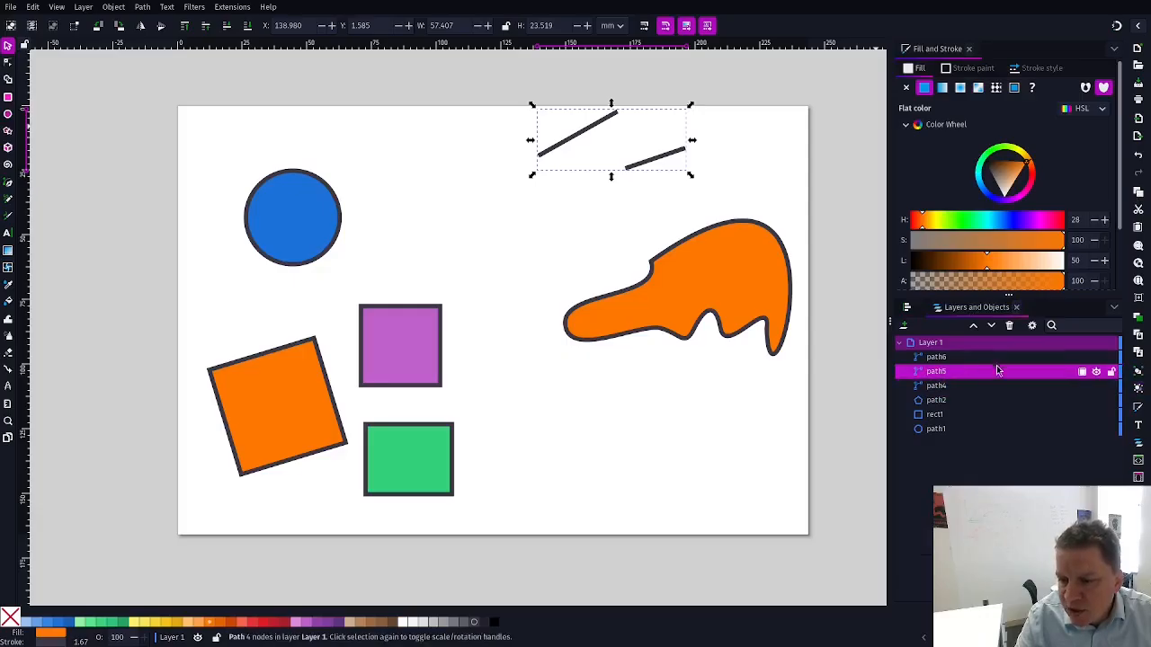
# - Bend both straight segments of the split path into curves, and undo both bends
pyautogui.doubleClick(661, 162)
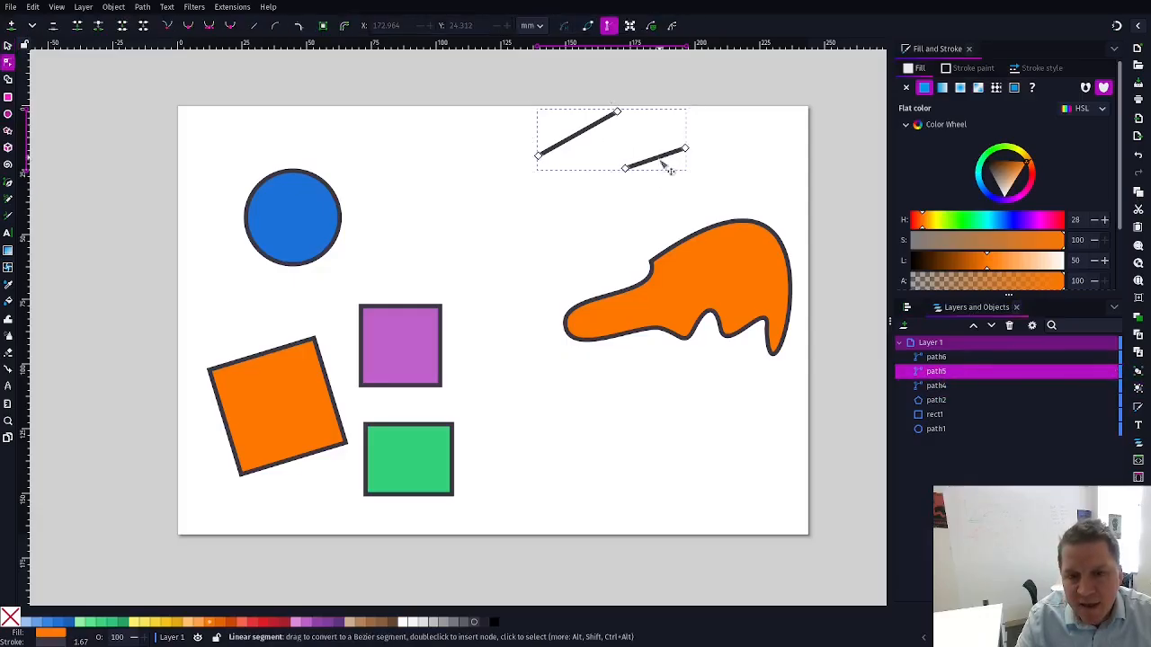
pyautogui.moveTo(666, 164); pyautogui.dragTo(673, 182)
pyautogui.moveTo(619, 122); pyautogui.dragTo(631, 153)
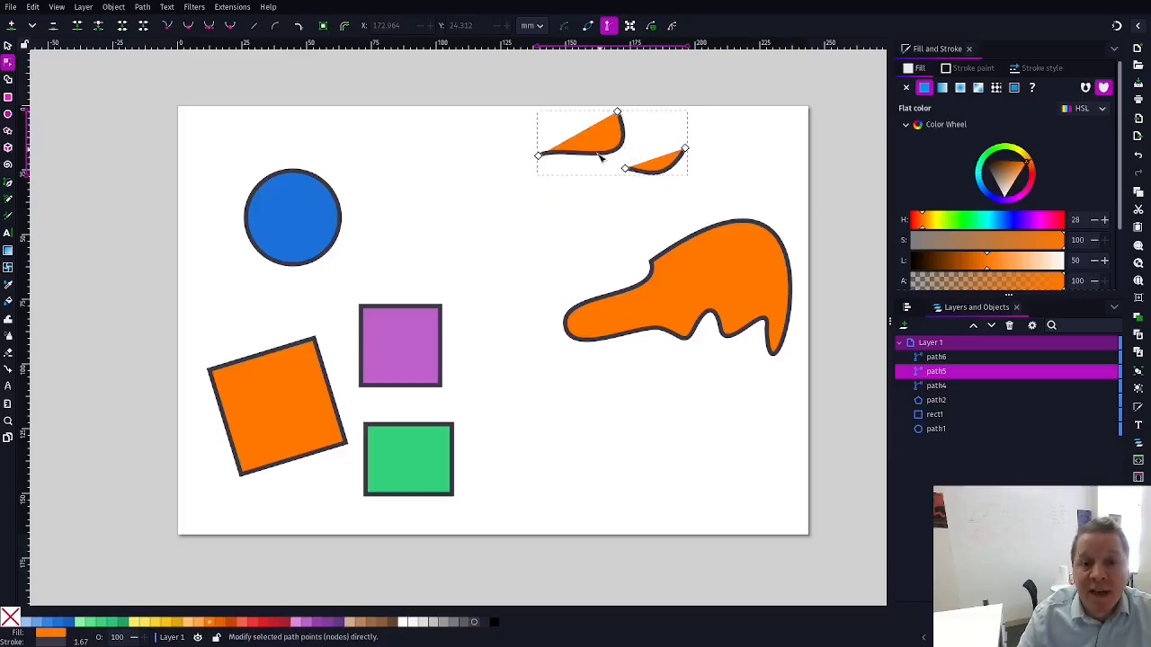
pyautogui.hotkey('ctrl', 'z')
pyautogui.hotkey('ctrl', 'z')
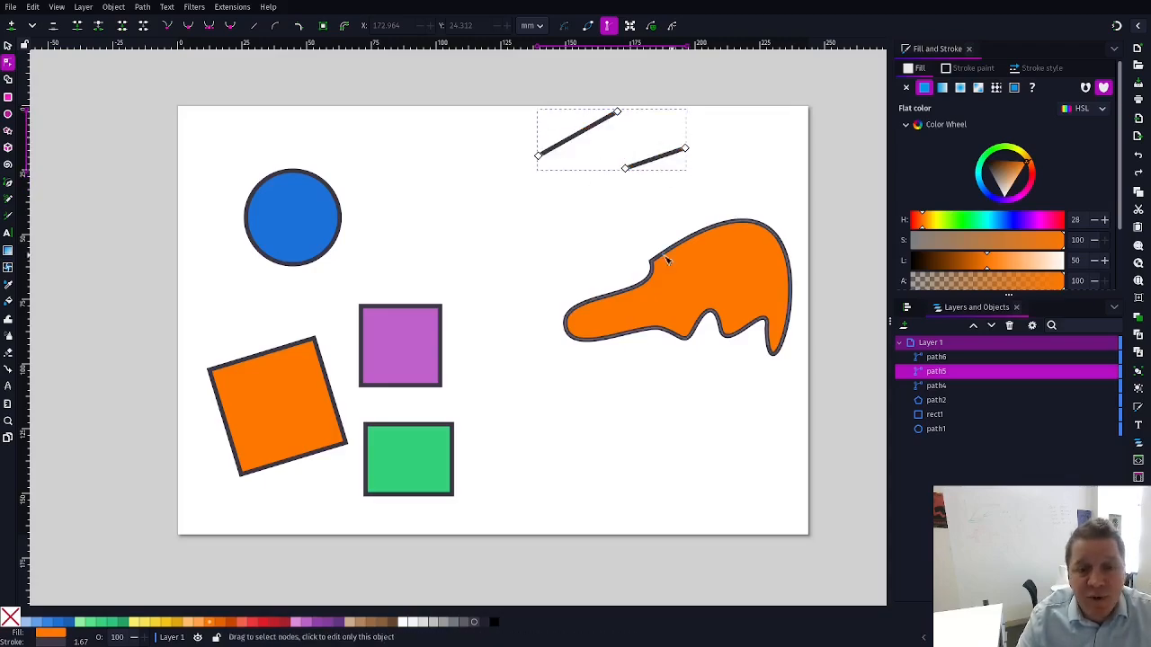
# - Move the upper-left node of the large closed orange path to about X 175.7, Y 53.7 mm
pyautogui.click(692, 216)
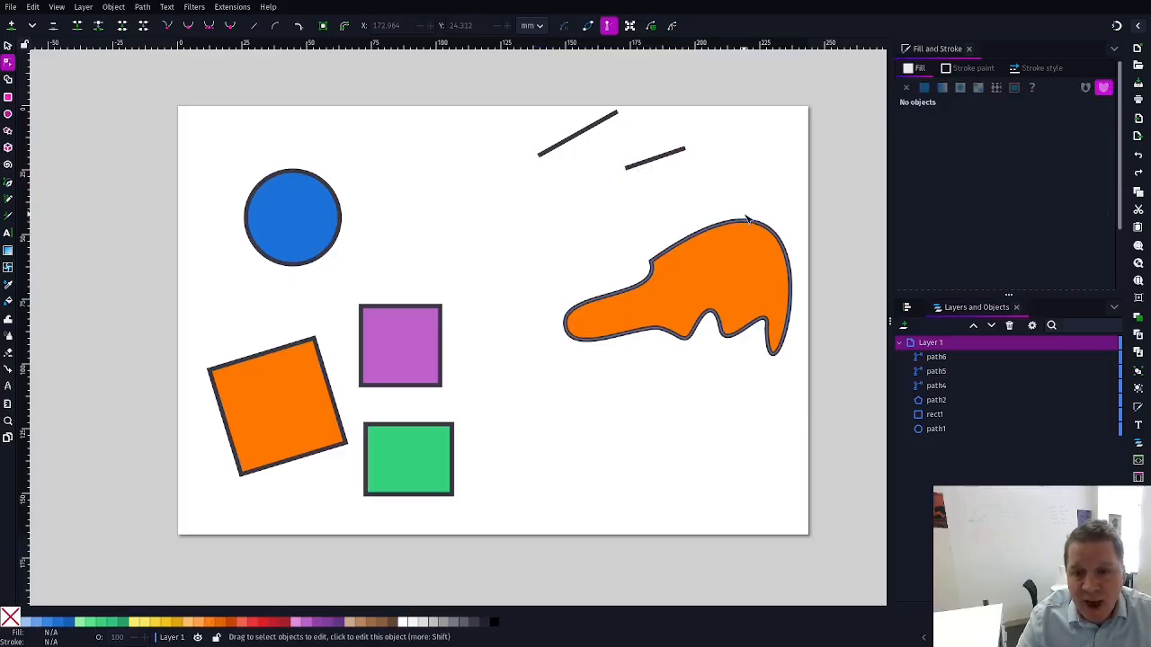
pyautogui.click(740, 226)
pyautogui.moveTo(650, 260); pyautogui.dragTo(633, 245)
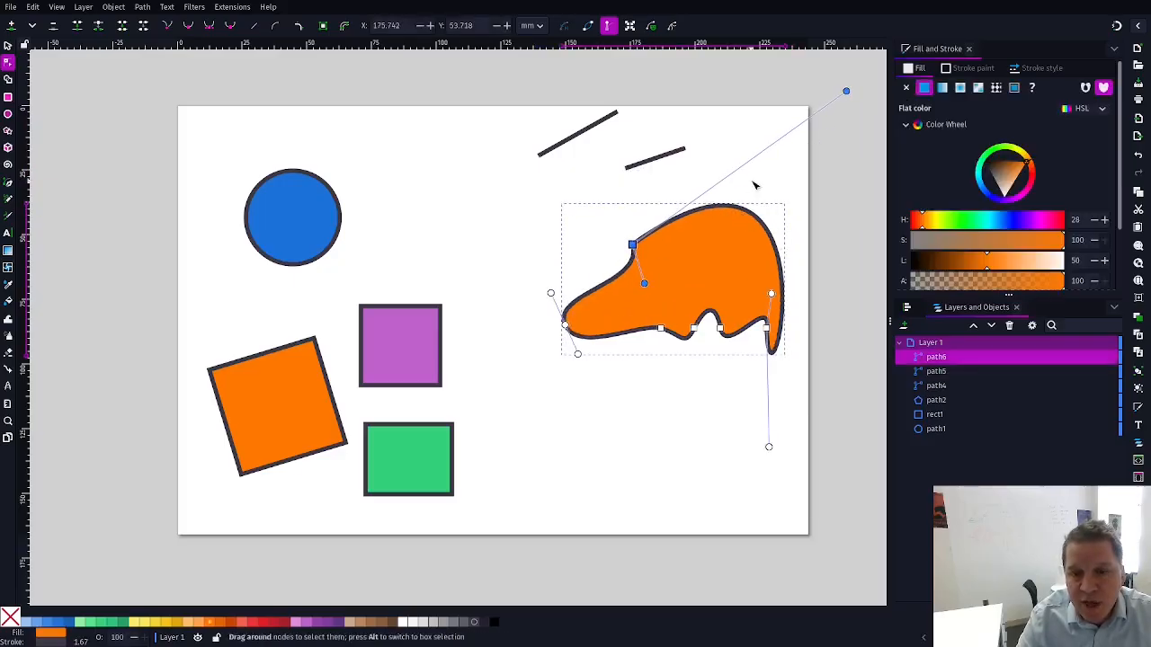
# - Reshape the closed path's large upper curve, adjusting its handle and pulling the right side inward to form a pointed peak
pyautogui.click(755, 183)
pyautogui.click(746, 218)
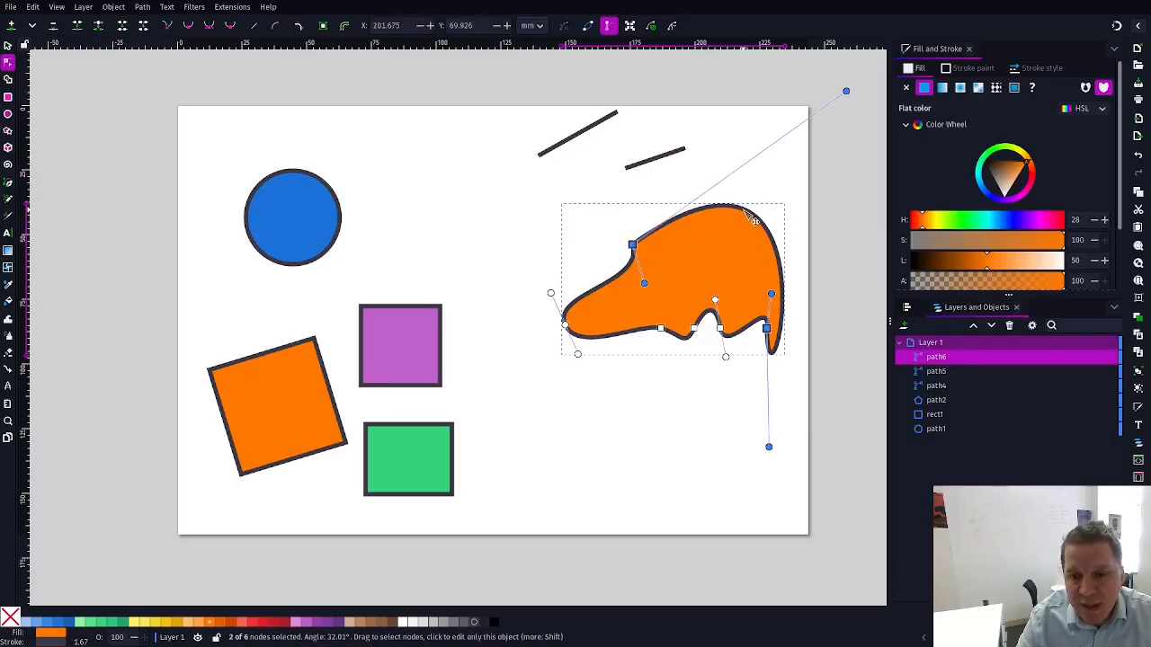
pyautogui.click(783, 170)
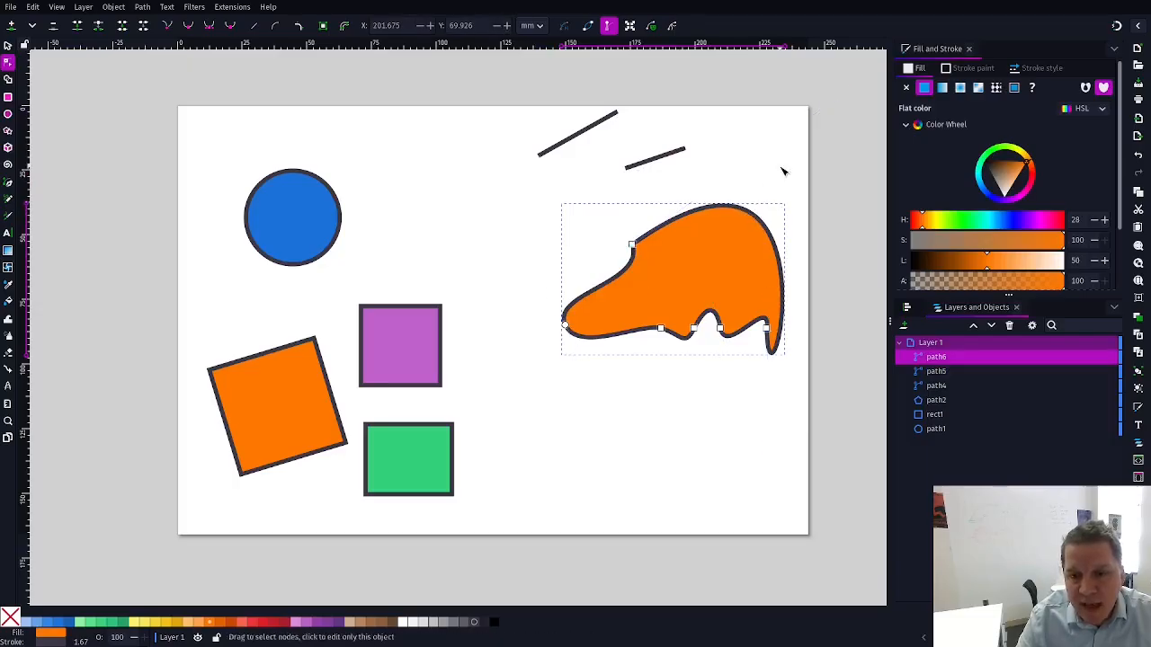
pyautogui.click(760, 223)
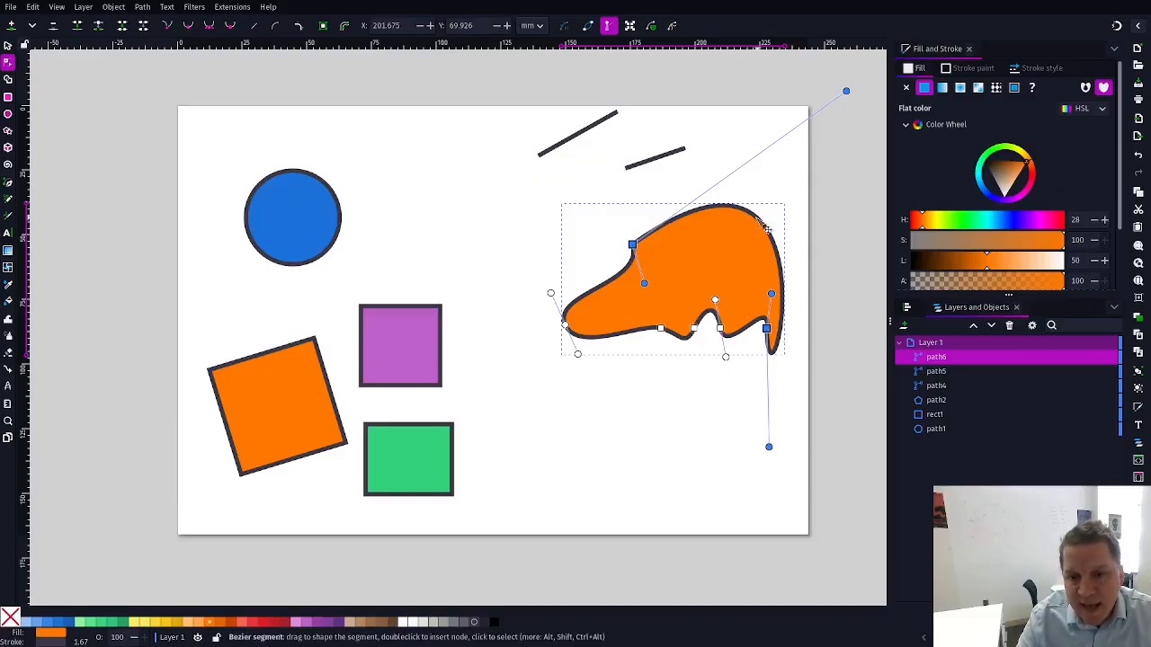
pyautogui.moveTo(766, 226)
pyautogui.mouseDown()
pyautogui.moveTo(735, 260)
pyautogui.moveTo(755, 225)
pyautogui.moveTo(773, 238)
pyautogui.moveTo(697, 334)
pyautogui.moveTo(707, 289)
pyautogui.moveTo(690, 245)
pyautogui.moveTo(706, 202)
pyautogui.moveTo(755, 220)
pyautogui.moveTo(766, 208)
pyautogui.mouseUp()
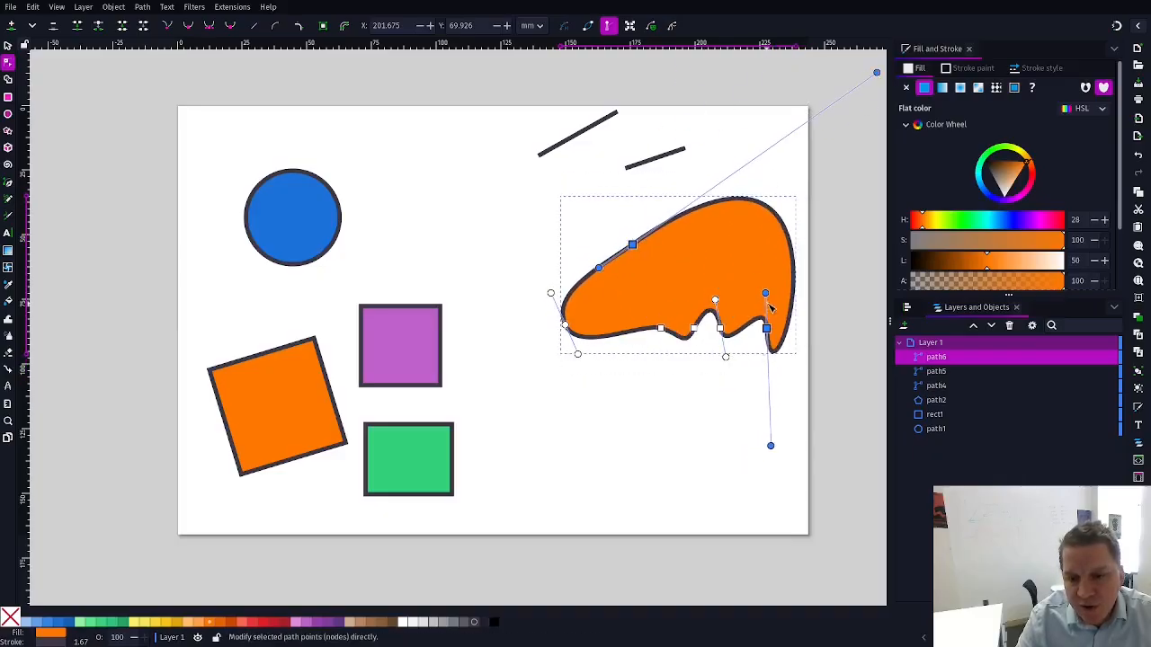
pyautogui.moveTo(766, 293); pyautogui.dragTo(765, 356)
pyautogui.moveTo(795, 259); pyautogui.dragTo(748, 263)
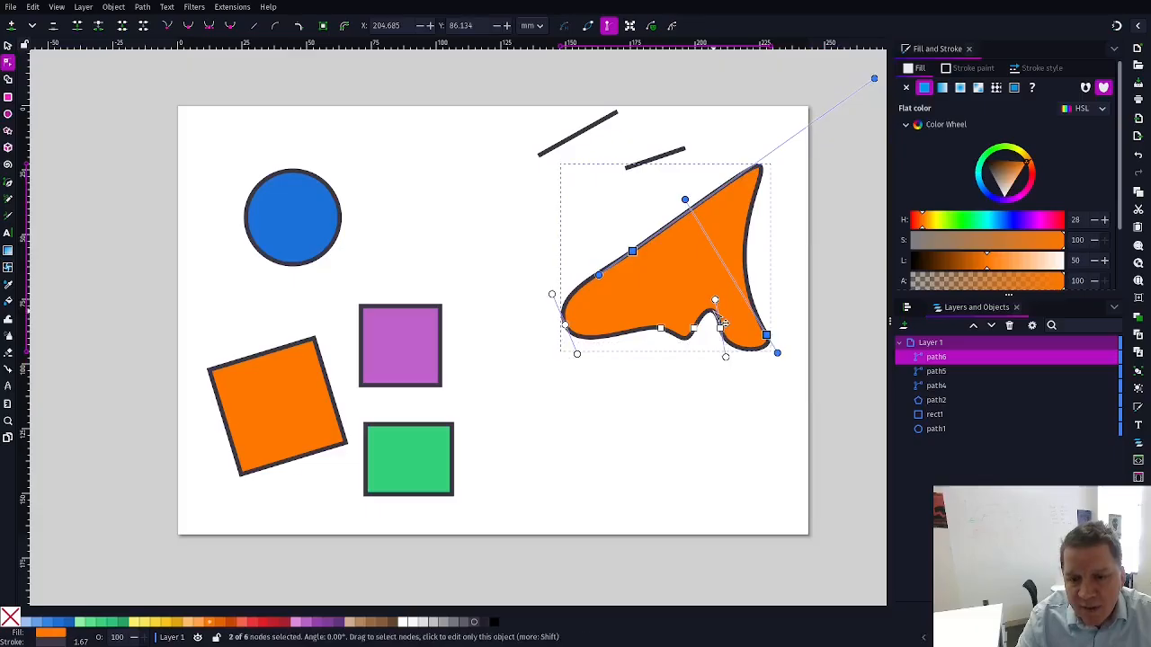
# - Pull two of the closed path's lower curve segments upward to form deeper notches between rounded legs
pyautogui.moveTo(712, 312); pyautogui.dragTo(705, 258)
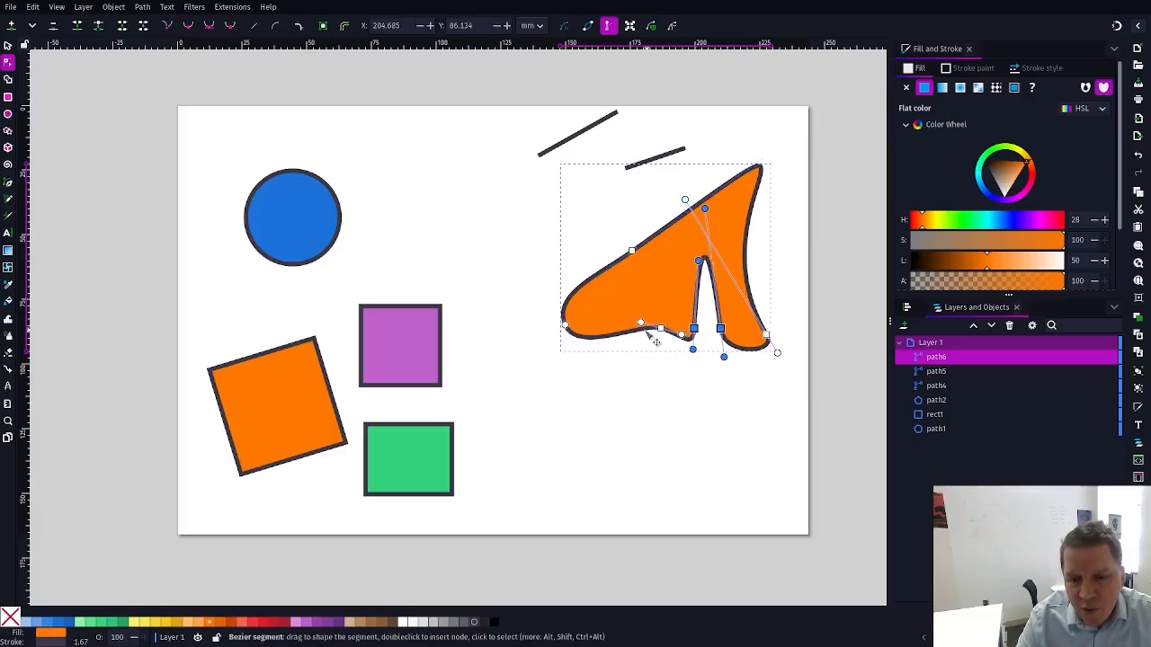
pyautogui.moveTo(641, 331); pyautogui.dragTo(650, 299)
pyautogui.click(714, 440)
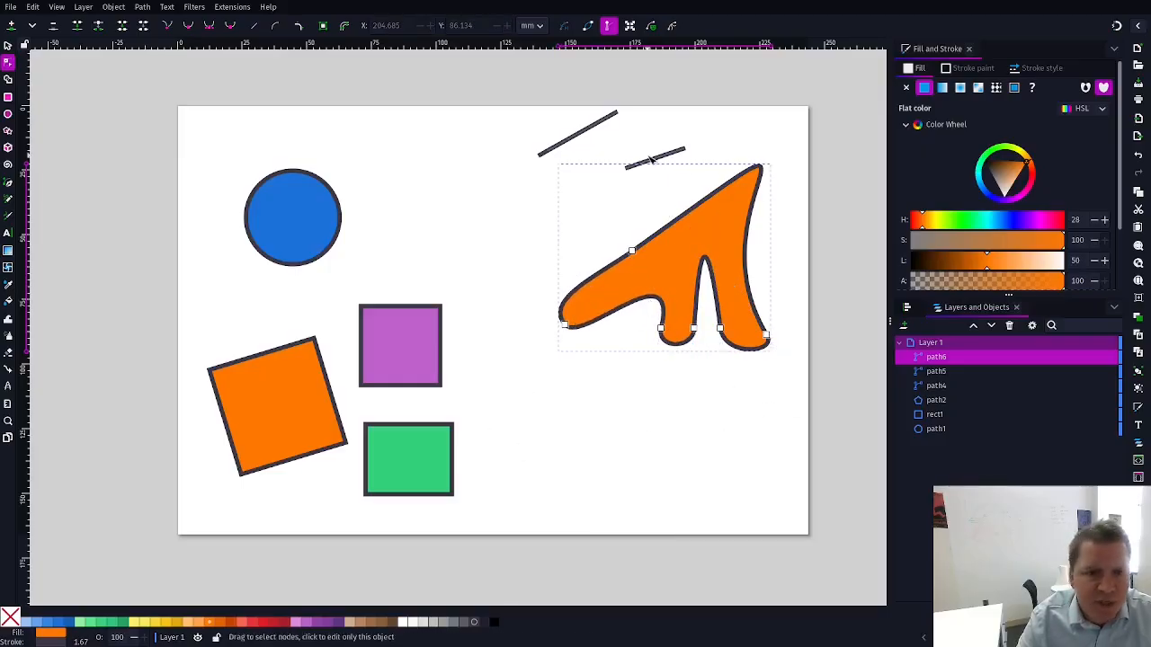
# - Move the circle, both rotated and upright squares, and the green rectangle together to about X 23.8, Y 7.2 mm
pyautogui.press('s')
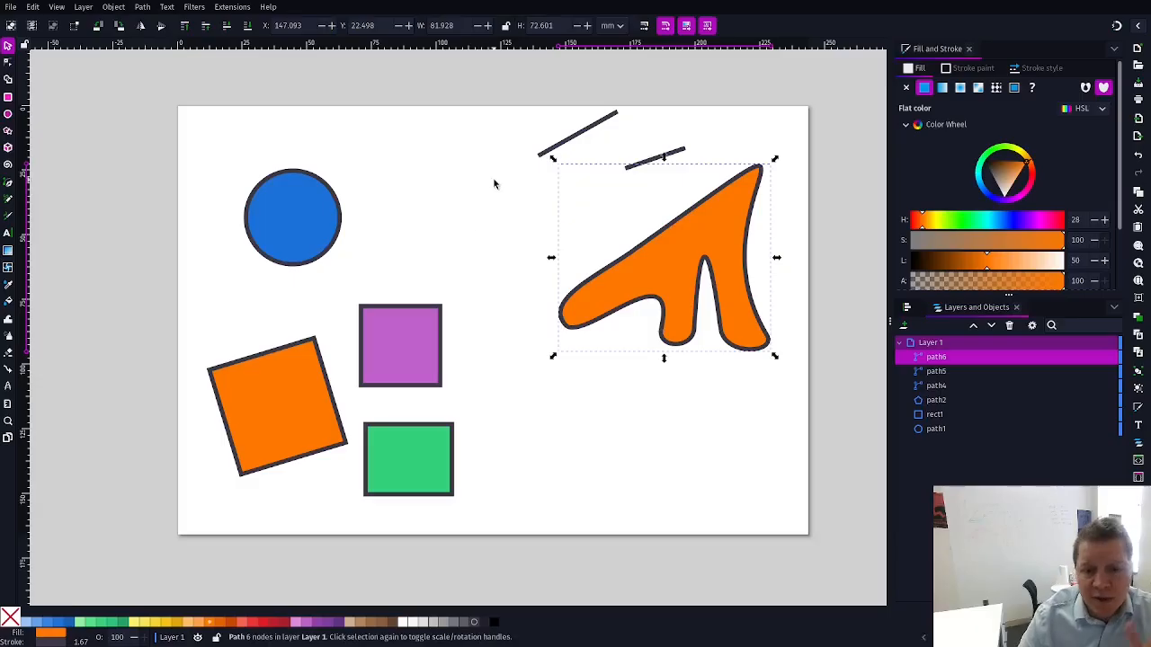
pyautogui.moveTo(88, 160); pyautogui.dragTo(477, 527)
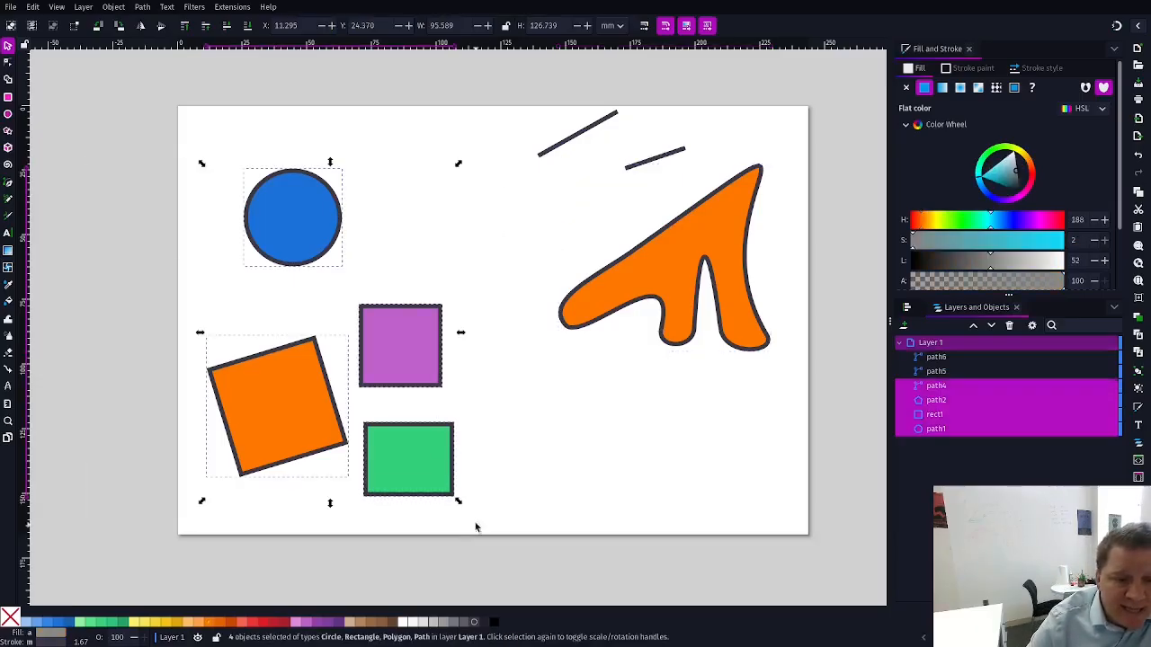
pyautogui.moveTo(397, 338); pyautogui.dragTo(429, 292)
pyautogui.click(445, 212)
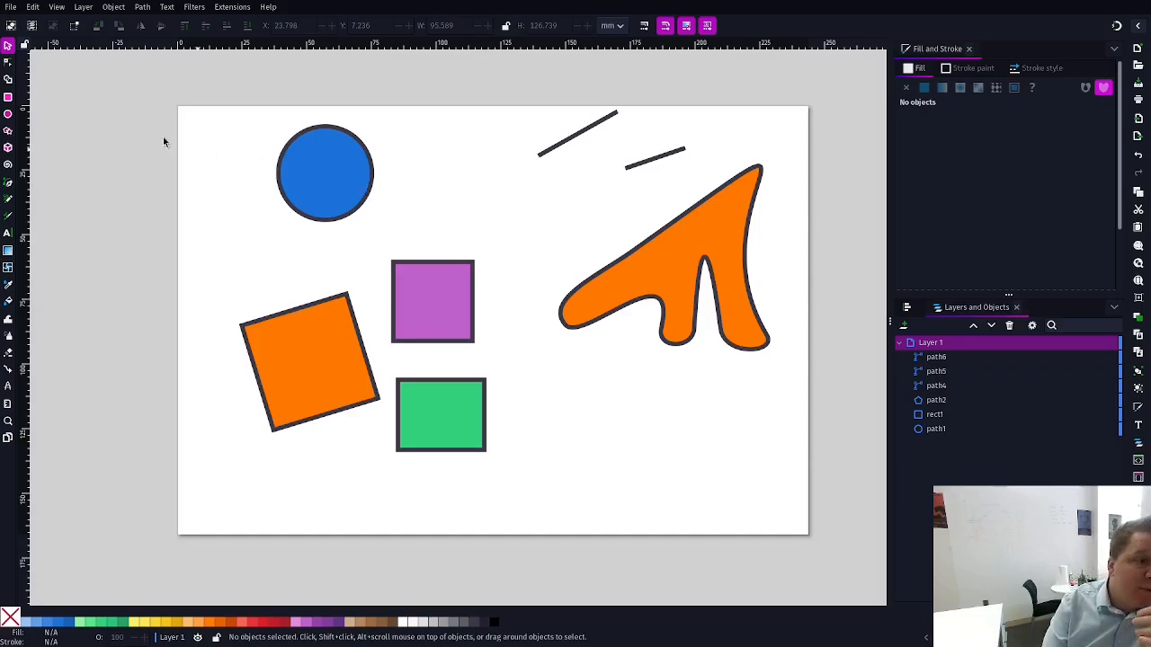
# - Reshape the blue circle into a wide, flat ellipse by adjusting its vertical and horizontal radii with the Node tool
pyautogui.click(319, 165)
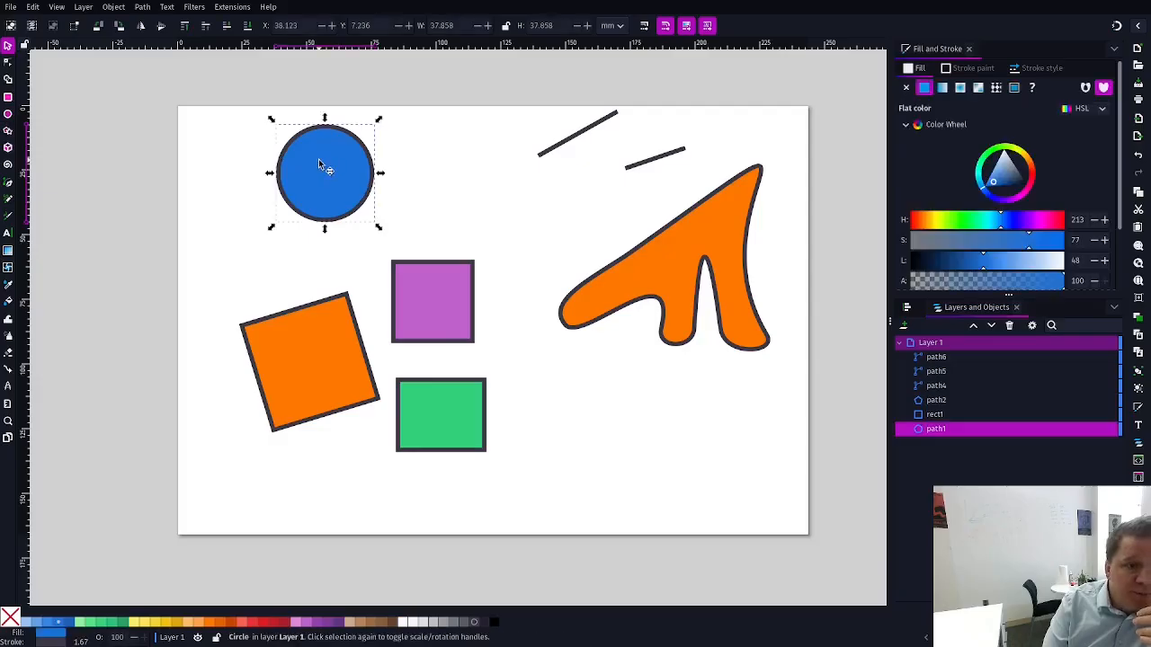
pyautogui.click(8, 62)
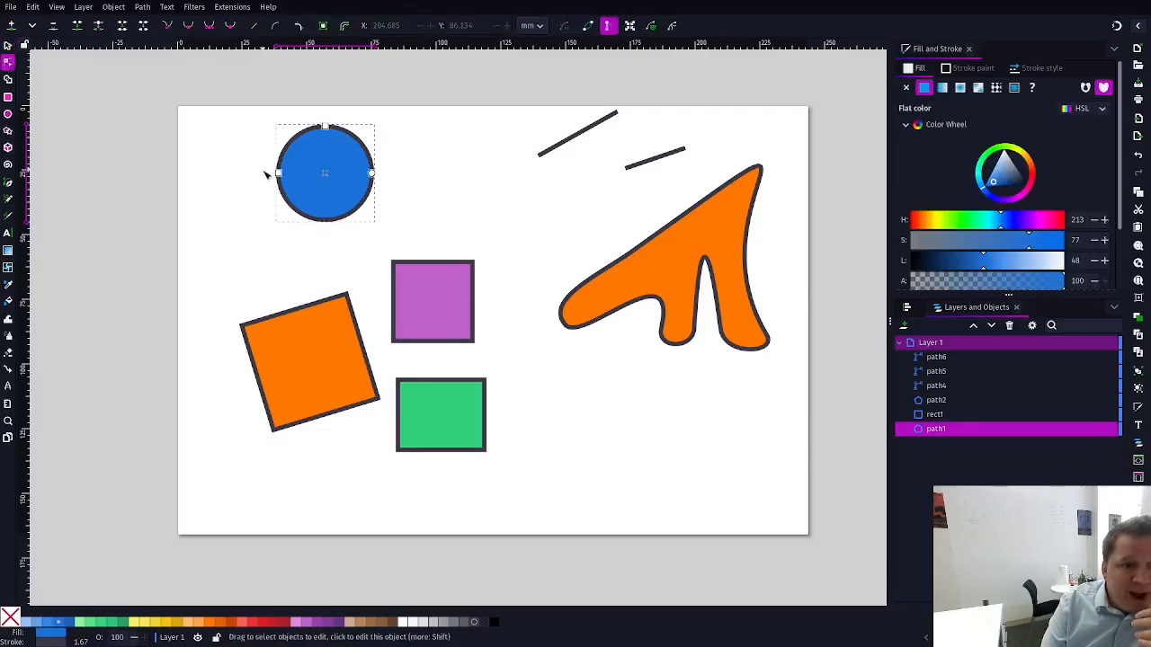
pyautogui.click(267, 174)
pyautogui.click(291, 177)
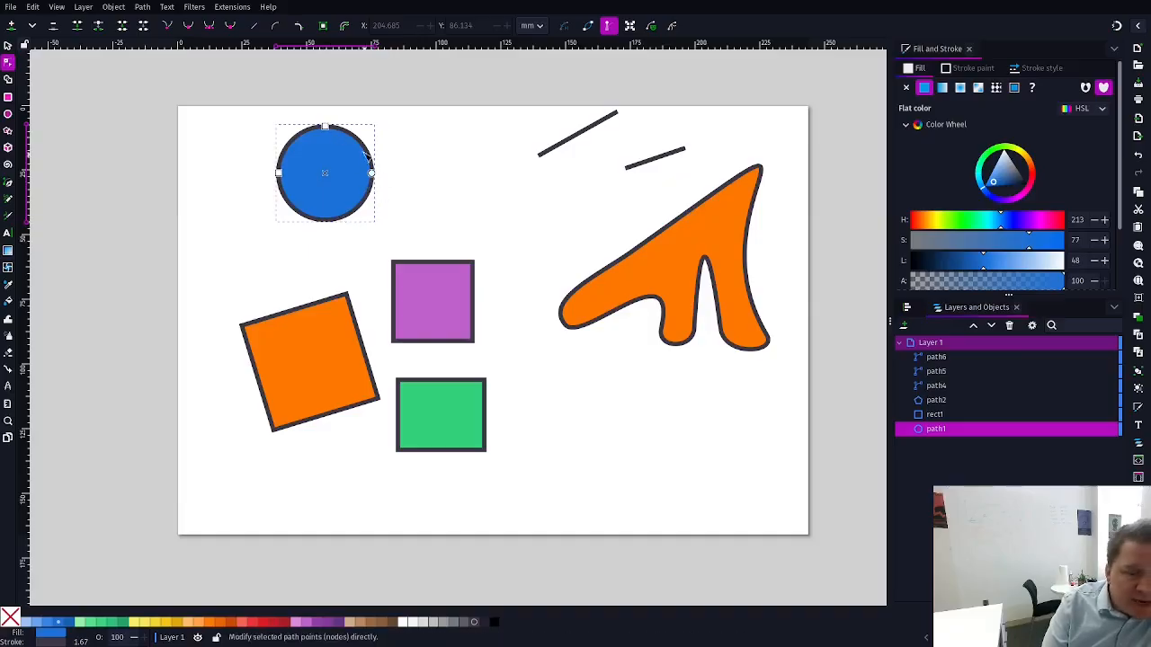
pyautogui.moveTo(325, 127); pyautogui.dragTo(286, 176)
pyautogui.hotkey('ctrl', 'z')
pyautogui.moveTo(330, 121)
pyautogui.mouseDown()
pyautogui.moveTo(329, 111)
pyautogui.moveTo(330, 138)
pyautogui.mouseUp()
pyautogui.moveTo(286, 173); pyautogui.dragTo(249, 173)
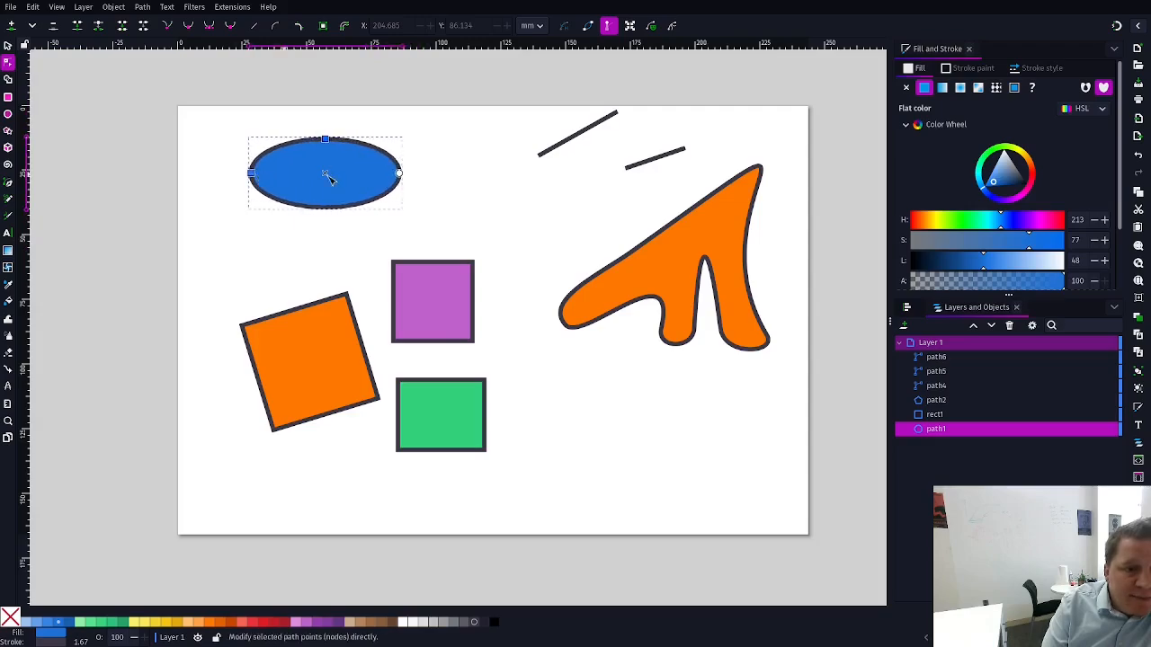
pyautogui.moveTo(401, 178)
pyautogui.mouseDown()
pyautogui.moveTo(369, 224)
pyautogui.moveTo(275, 232)
pyautogui.moveTo(231, 170)
pyautogui.moveTo(254, 127)
pyautogui.moveTo(316, 128)
pyautogui.moveTo(234, 178)
pyautogui.moveTo(297, 232)
pyautogui.moveTo(375, 212)
pyautogui.moveTo(298, 216)
pyautogui.moveTo(222, 150)
pyautogui.moveTo(307, 119)
pyautogui.moveTo(408, 184)
pyautogui.moveTo(403, 176)
pyautogui.mouseUp()
pyautogui.click(458, 162)
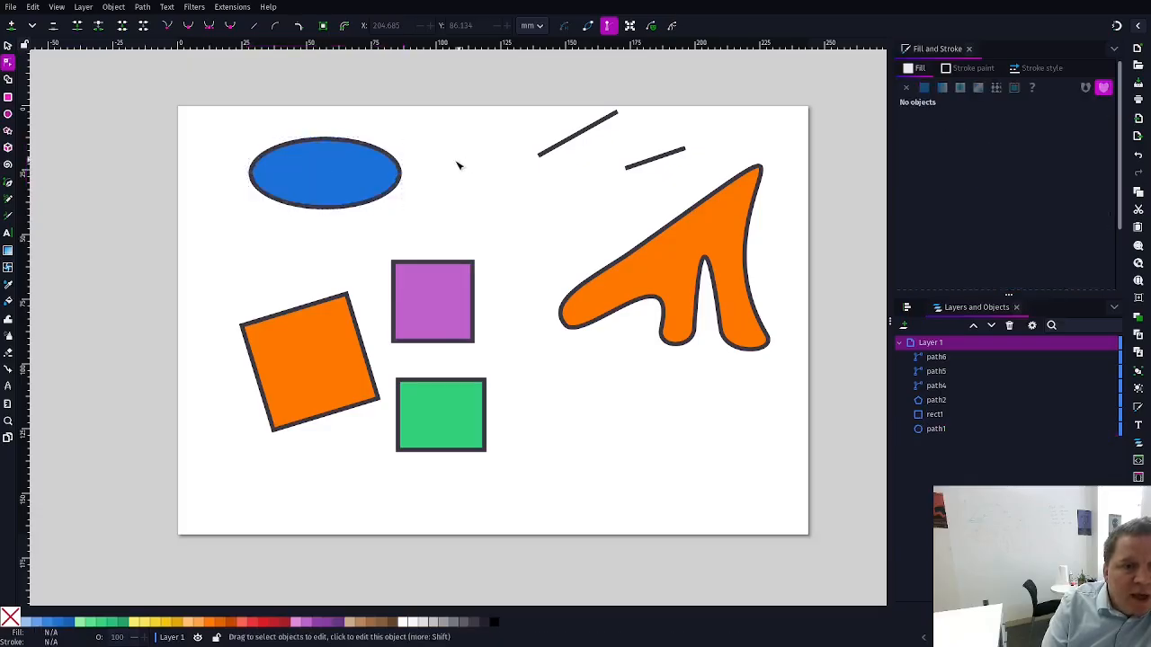
# - Increase the blue ellipse's vertical radius, and move the orange path's upper-left node to about X 171.6, Y 46.5 mm
pyautogui.click(328, 141)
pyautogui.moveTo(328, 141); pyautogui.dragTo(325, 126)
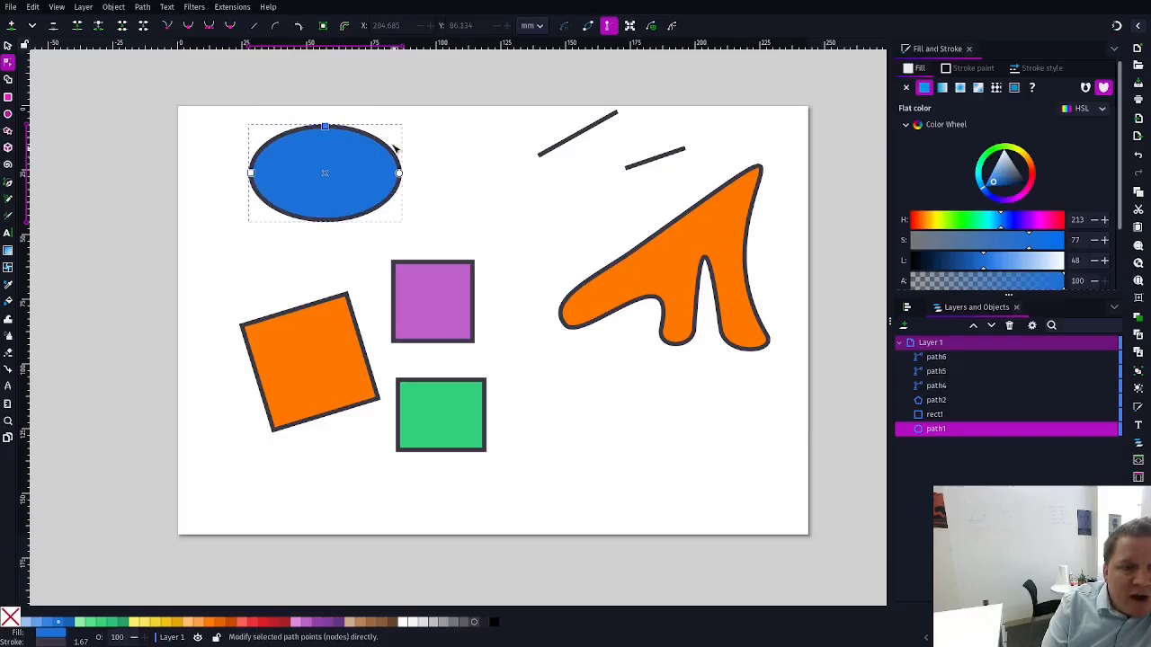
pyautogui.click(719, 252)
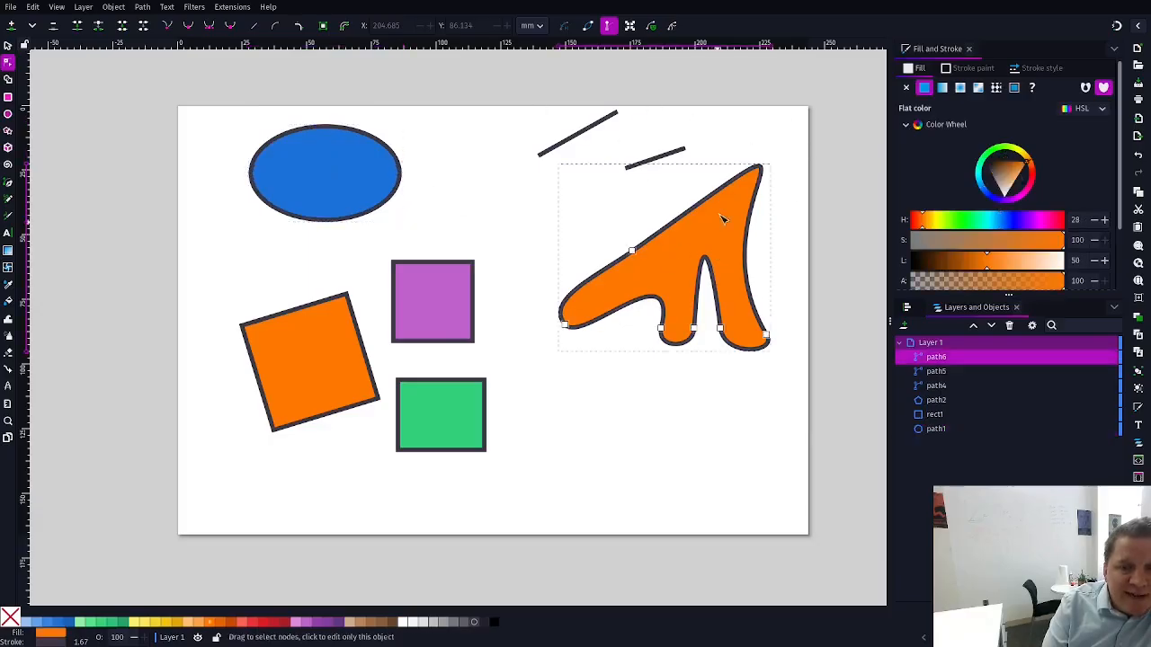
pyautogui.moveTo(633, 252); pyautogui.dragTo(621, 227)
# - Compare the editing handles offered on the blue ellipse and on the rotated orange square
pyautogui.click(347, 168)
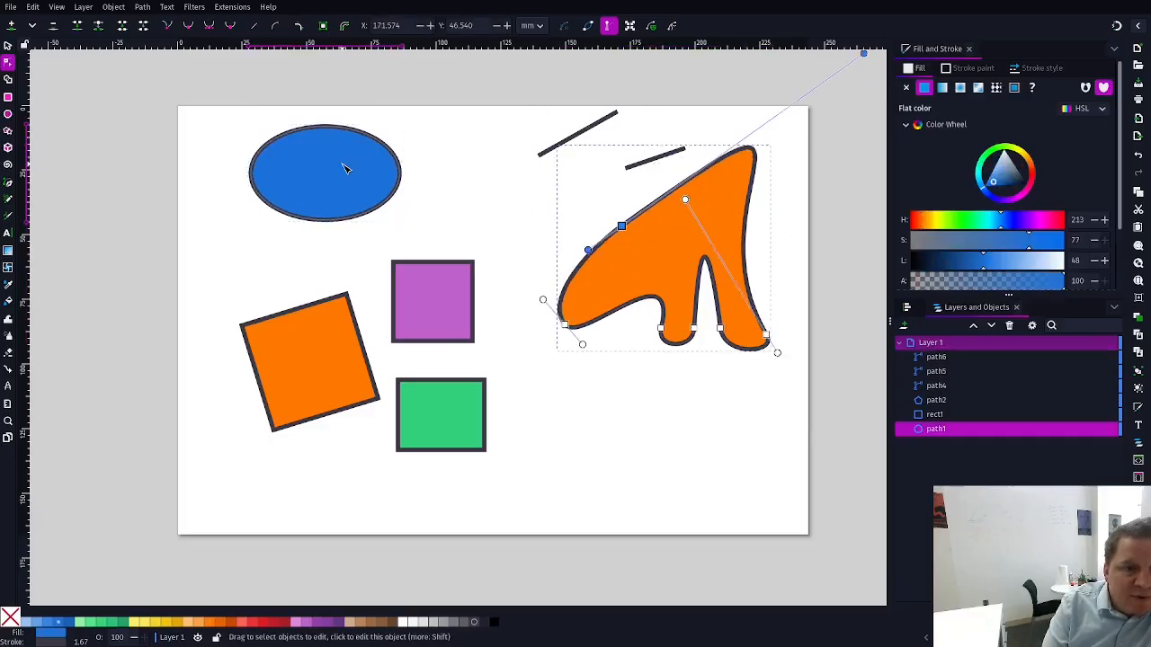
pyautogui.click(263, 131)
pyautogui.click(278, 142)
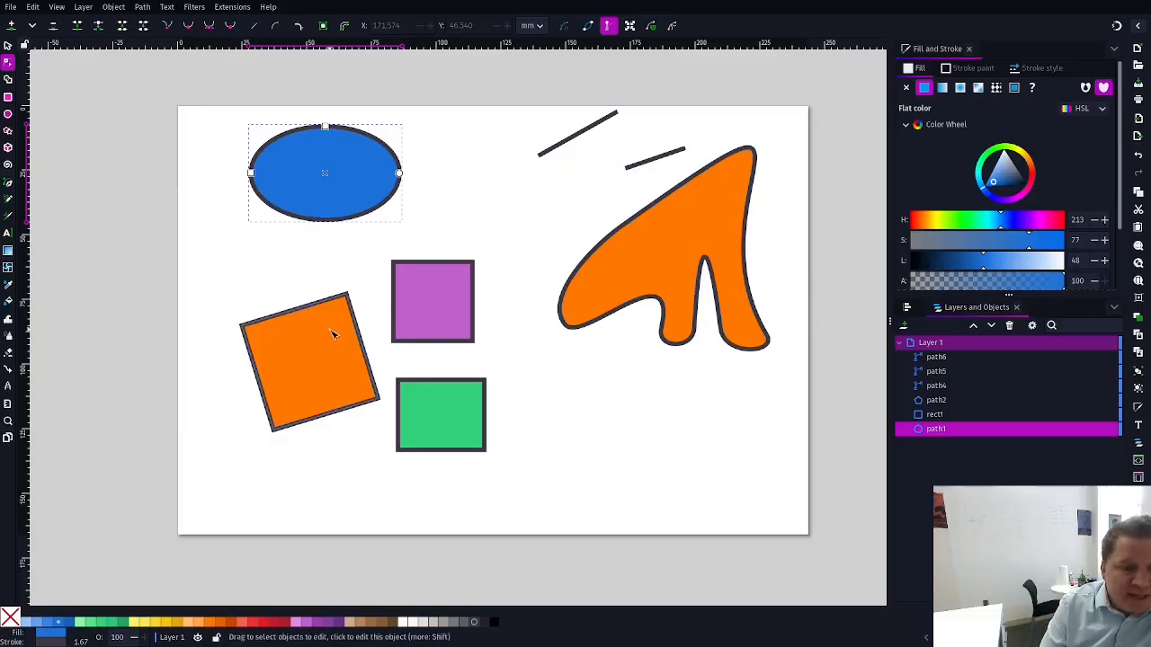
pyautogui.click(312, 353)
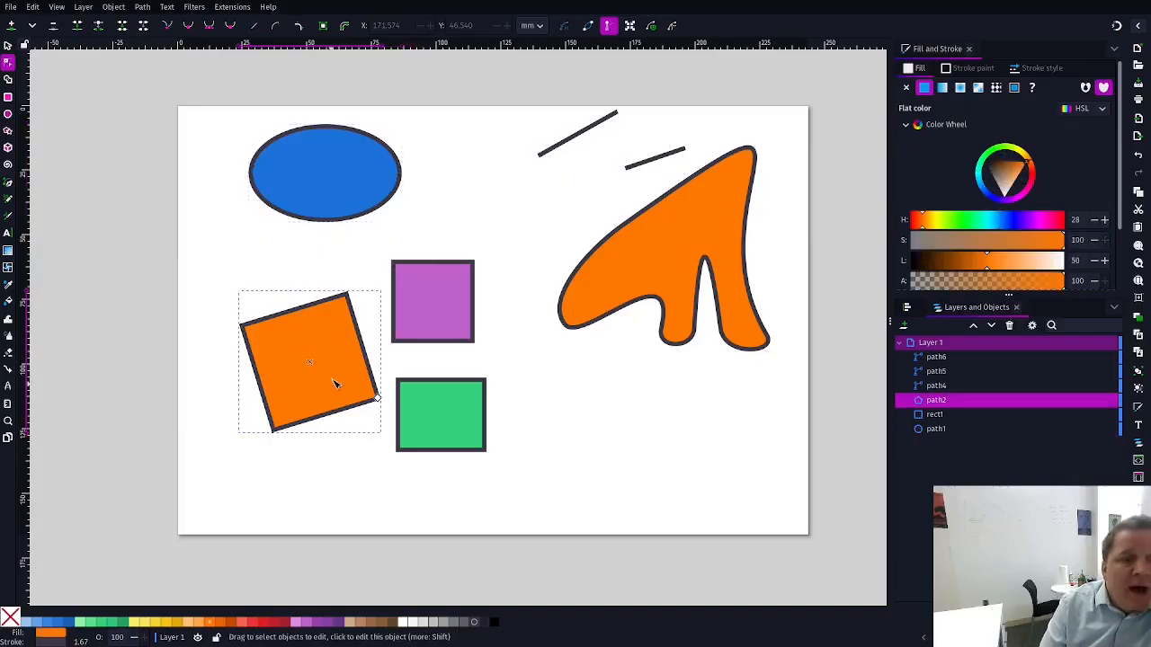
pyautogui.click(362, 179)
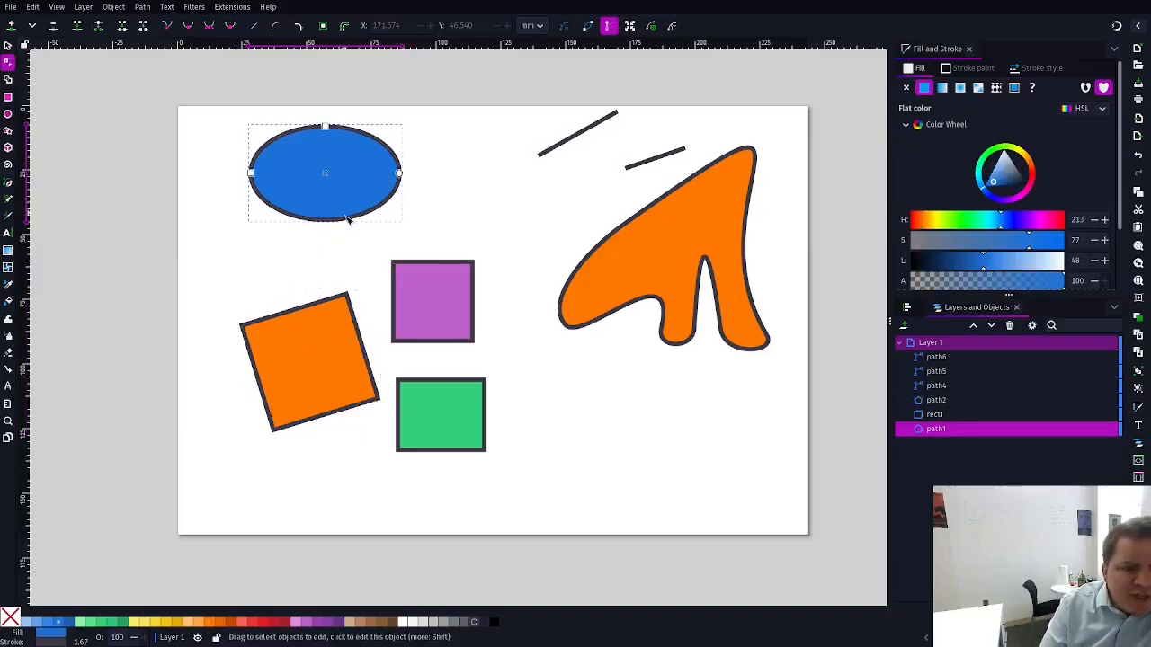
pyautogui.click(321, 354)
pyautogui.moveTo(316, 340); pyautogui.dragTo(299, 311)
# - Reshape the purple square into a wide rectangle using its opposite corner handles, and try its corner-rounding handle
pyautogui.click(468, 297)
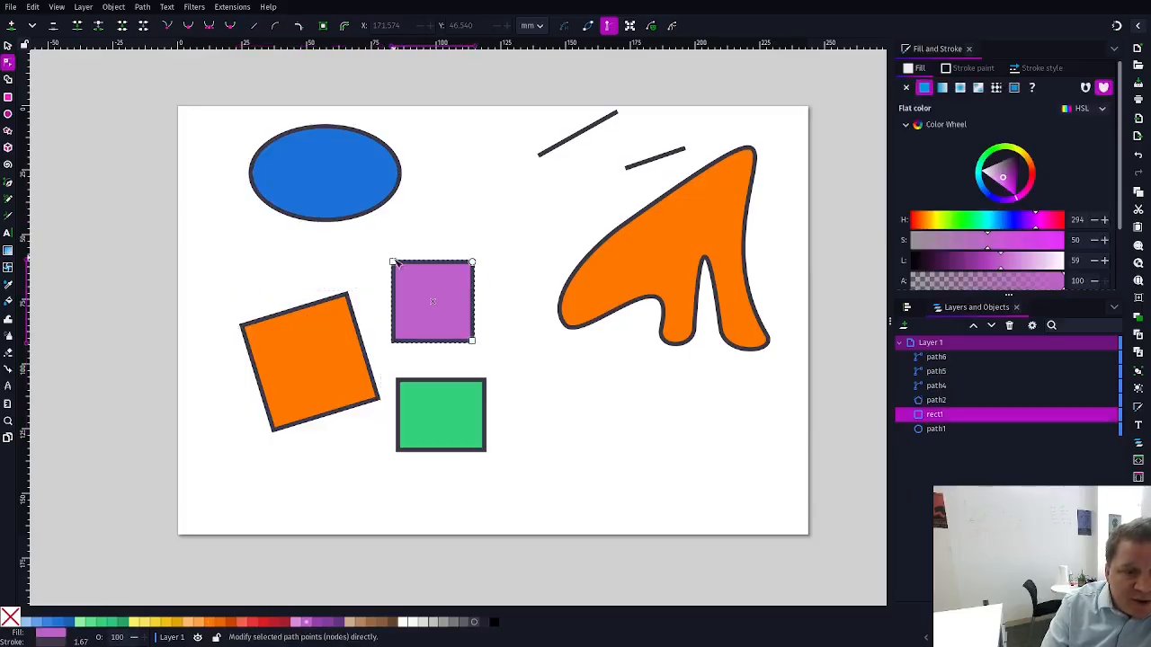
pyautogui.moveTo(393, 262); pyautogui.dragTo(411, 210)
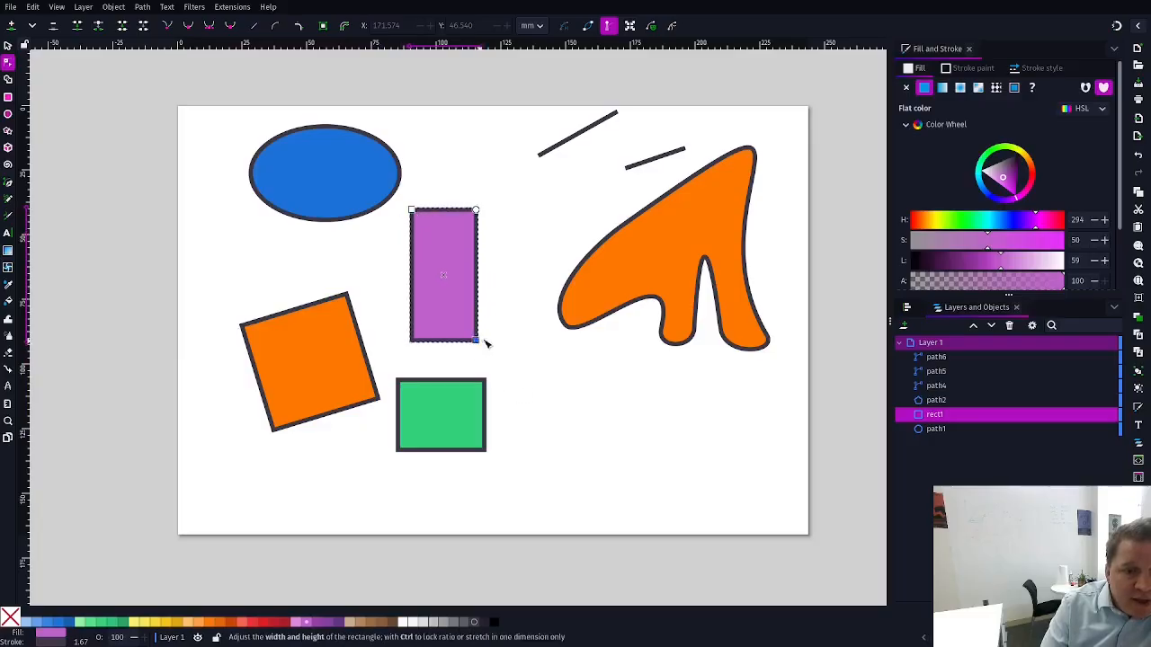
pyautogui.moveTo(485, 343); pyautogui.dragTo(521, 336)
pyautogui.moveTo(411, 211)
pyautogui.mouseDown()
pyautogui.moveTo(402, 274)
pyautogui.moveTo(404, 220)
pyautogui.mouseUp()
pyautogui.moveTo(527, 344); pyautogui.dragTo(534, 300)
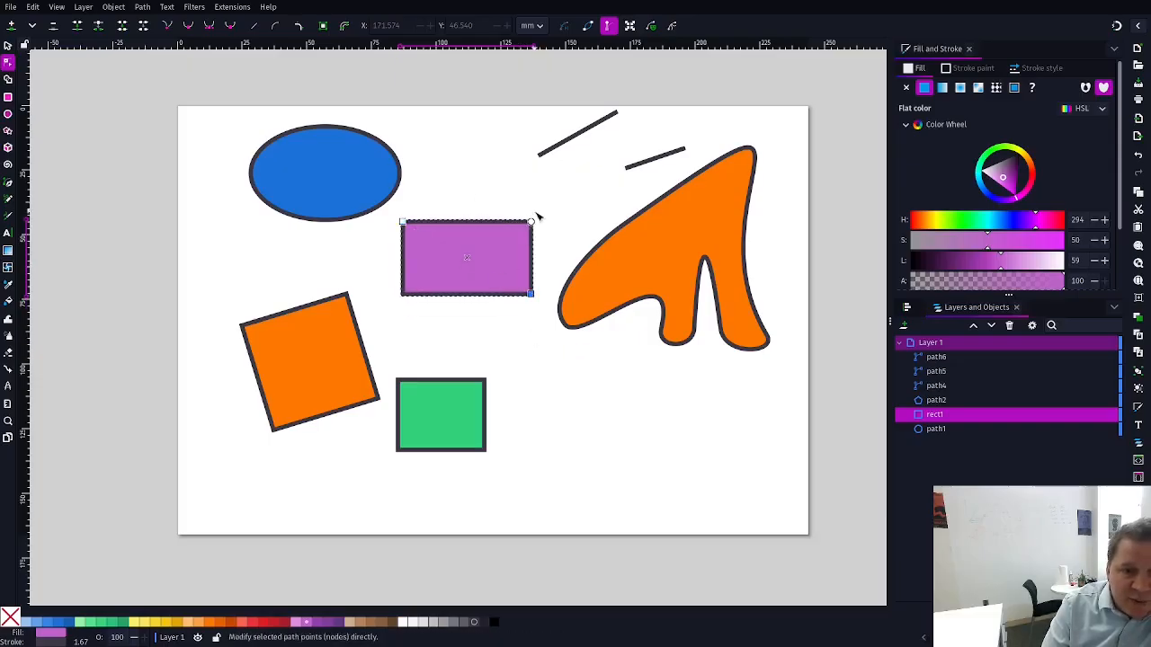
pyautogui.moveTo(532, 227)
pyautogui.mouseDown()
pyautogui.moveTo(473, 267)
pyautogui.moveTo(559, 216)
pyautogui.moveTo(510, 270)
pyautogui.moveTo(531, 254)
pyautogui.moveTo(537, 216)
pyautogui.mouseUp()
# - Try pulling the green rectangle's two right-hand corner nodes outward, and undo both node moves
pyautogui.click(447, 410)
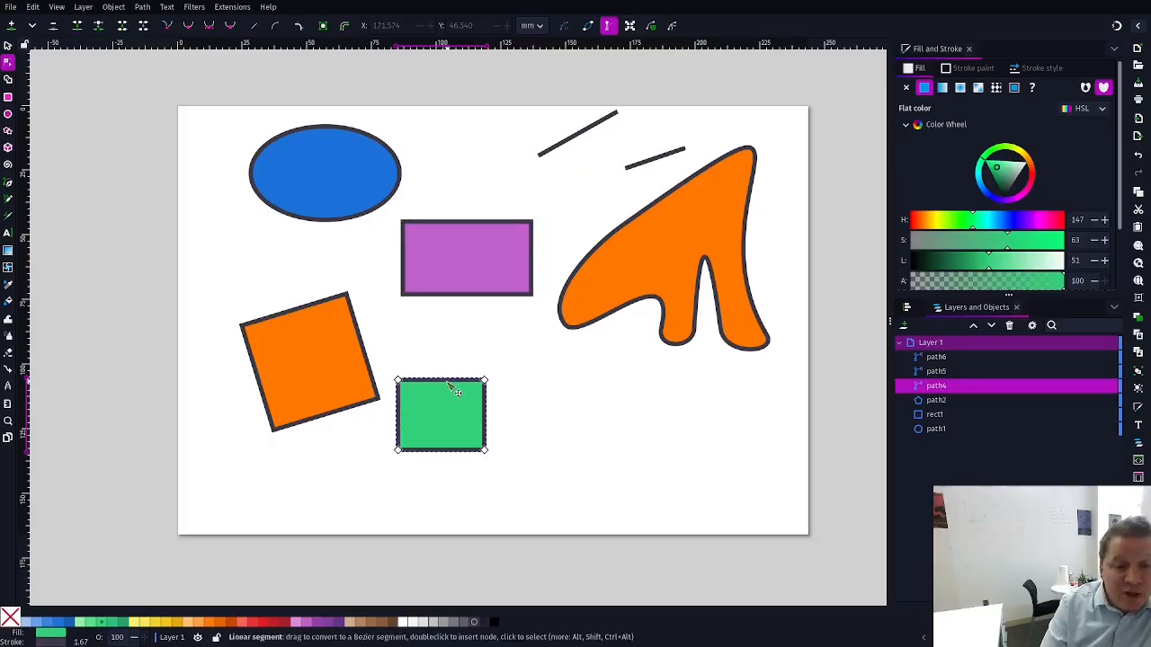
pyautogui.moveTo(487, 380); pyautogui.dragTo(491, 347)
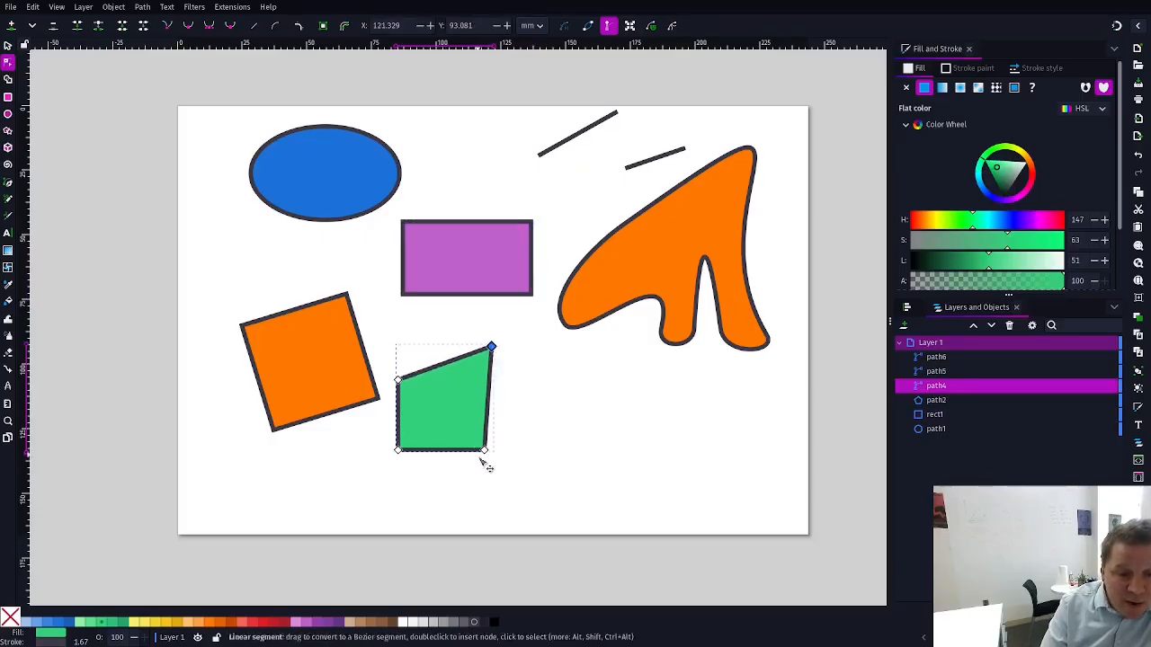
pyautogui.moveTo(484, 450); pyautogui.dragTo(506, 463)
pyautogui.hotkey('ctrl', 'a')
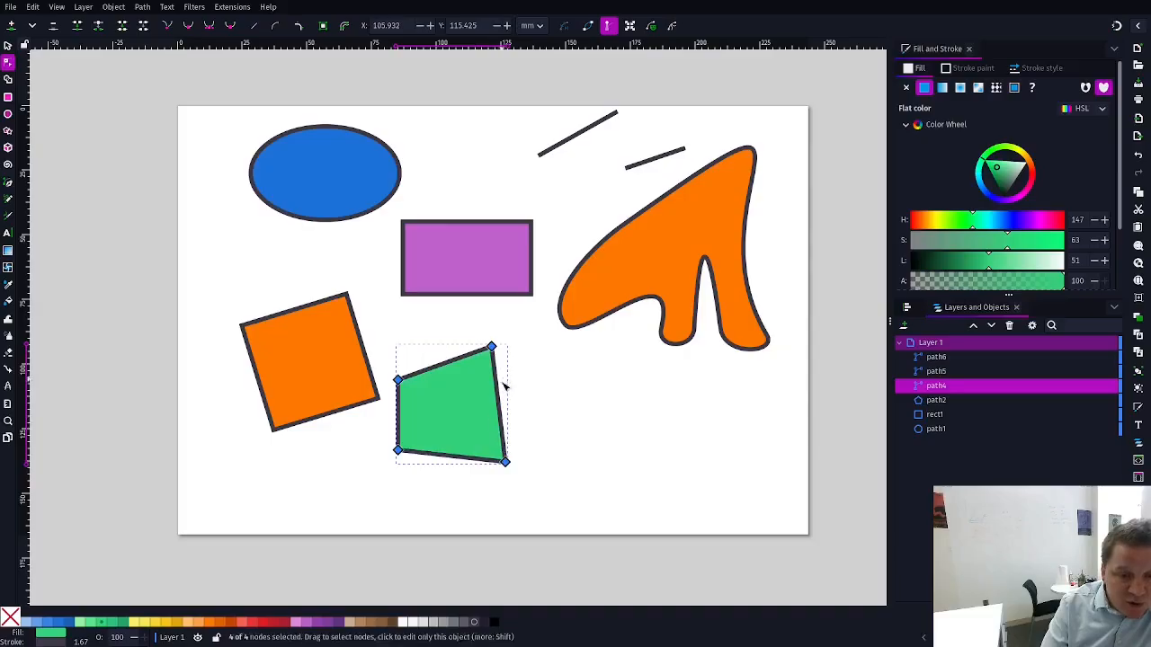
pyautogui.hotkey('ctrl', 'z')
pyautogui.hotkey('ctrl', 'z')
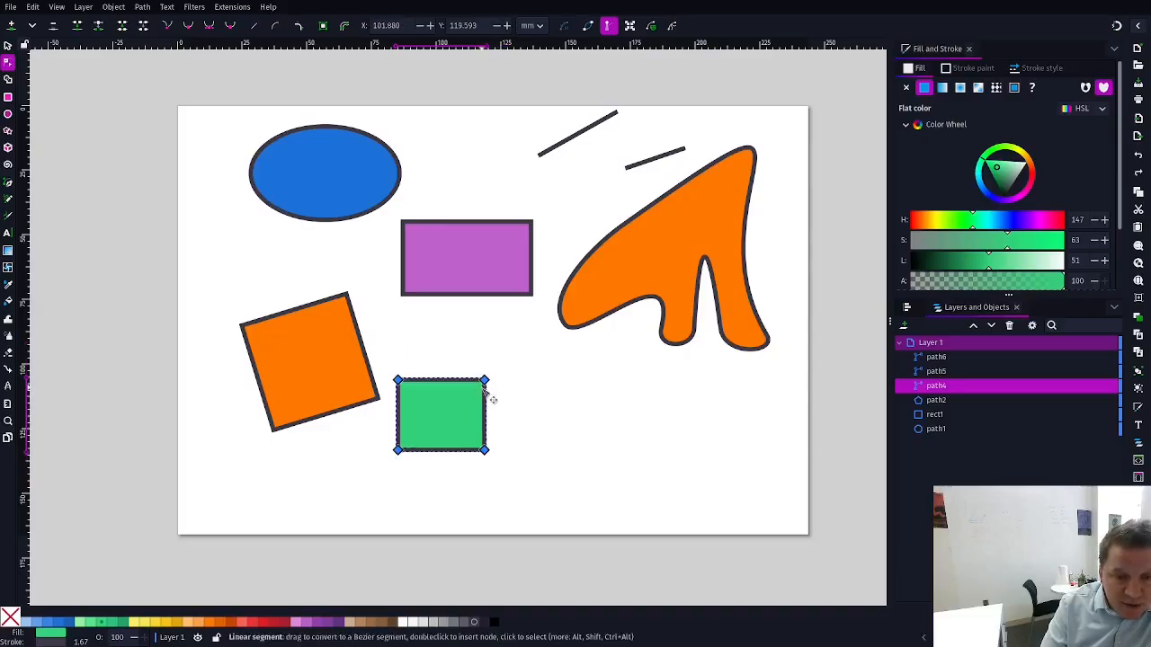
# - Try bending the green rectangle's upper and right sides outward, and undo back to the purple rectangle's rounded corners
pyautogui.moveTo(459, 381); pyautogui.dragTo(448, 342)
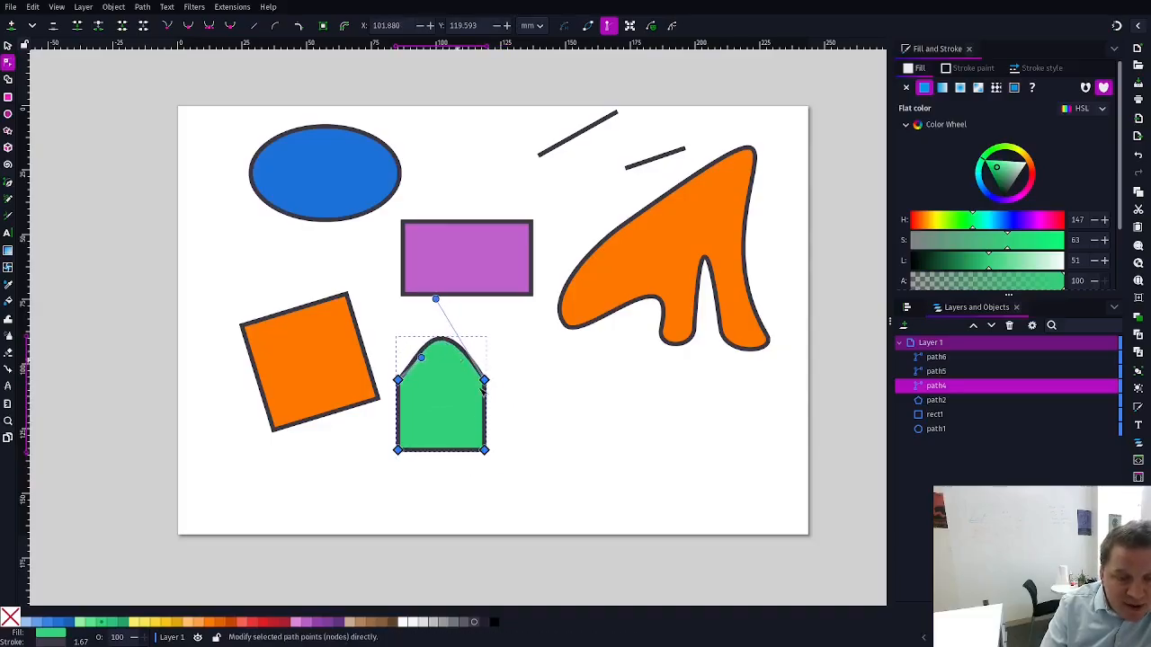
pyautogui.moveTo(485, 415); pyautogui.dragTo(526, 401)
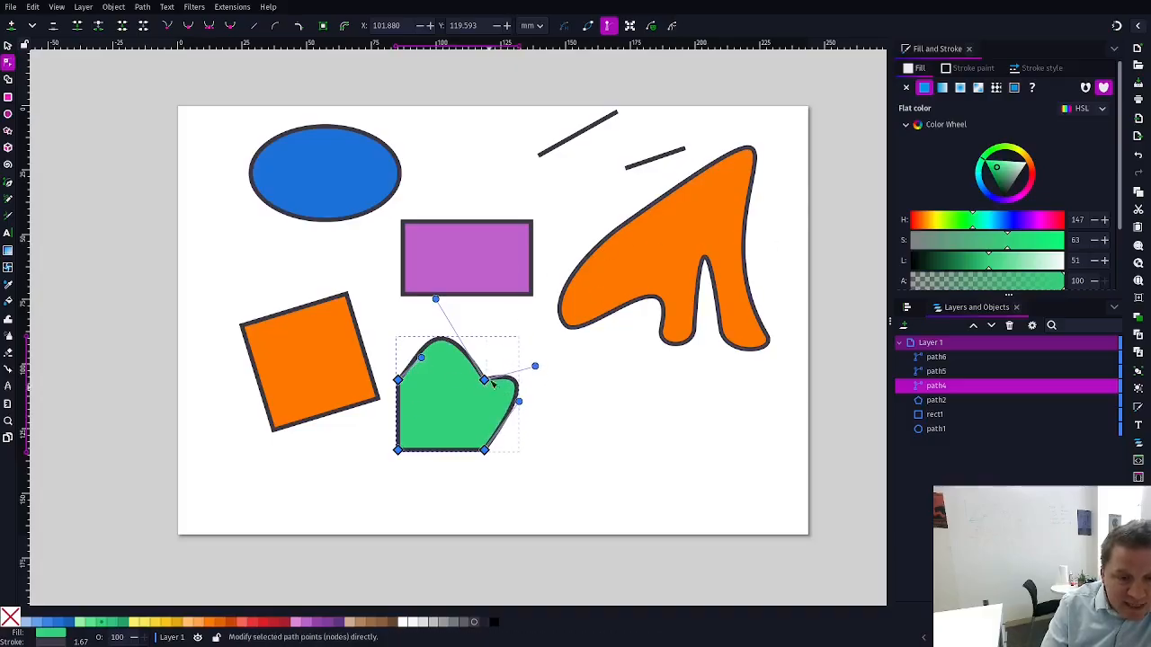
pyautogui.hotkey('ctrl', 'z')
pyautogui.hotkey('ctrl', 'z')
pyautogui.hotkey('ctrl', 'z')
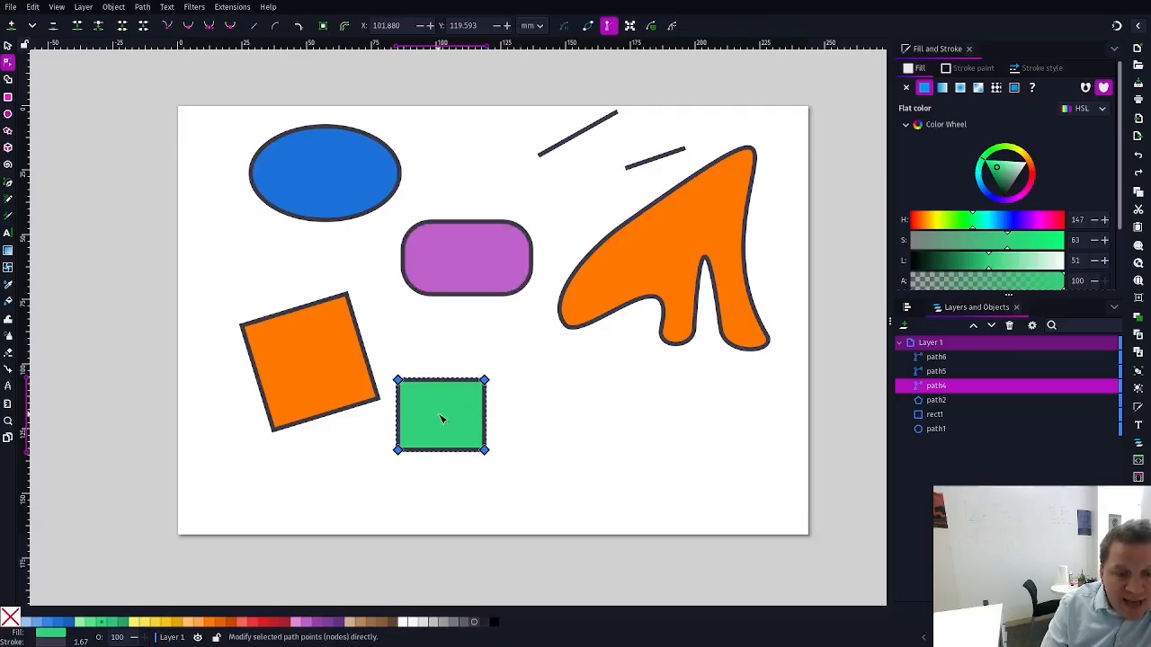
# - Compare the nodes of the orange path and green rectangle with the shape handles of the rounded purple rectangle
pyautogui.click(699, 247)
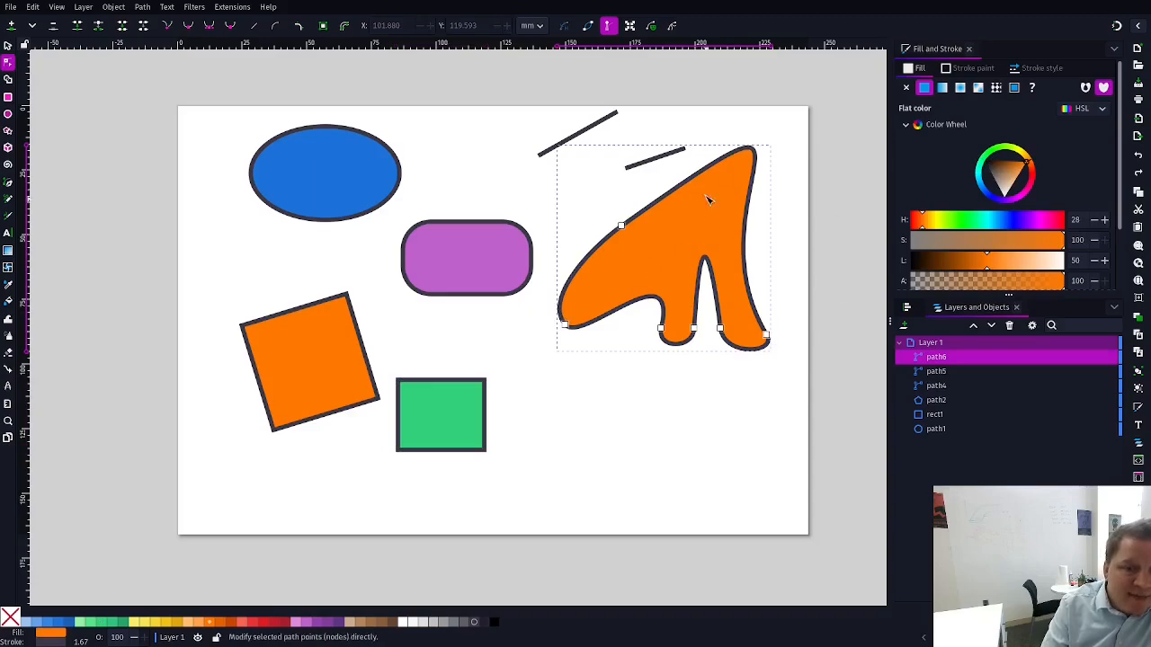
pyautogui.click(405, 396)
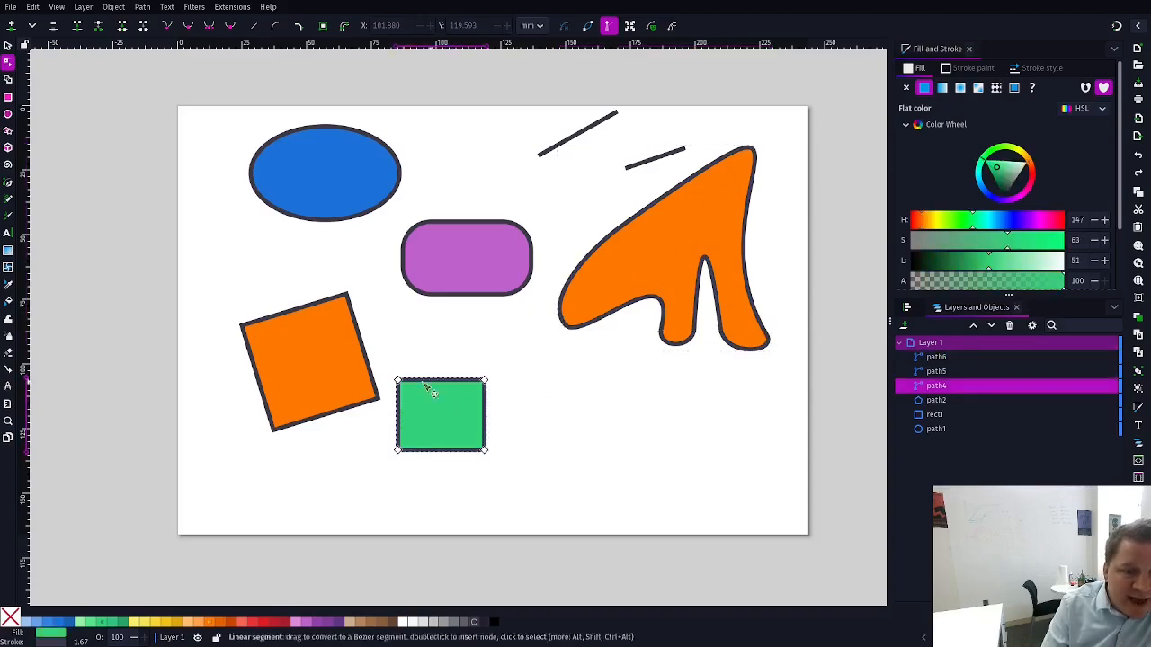
pyautogui.click(478, 246)
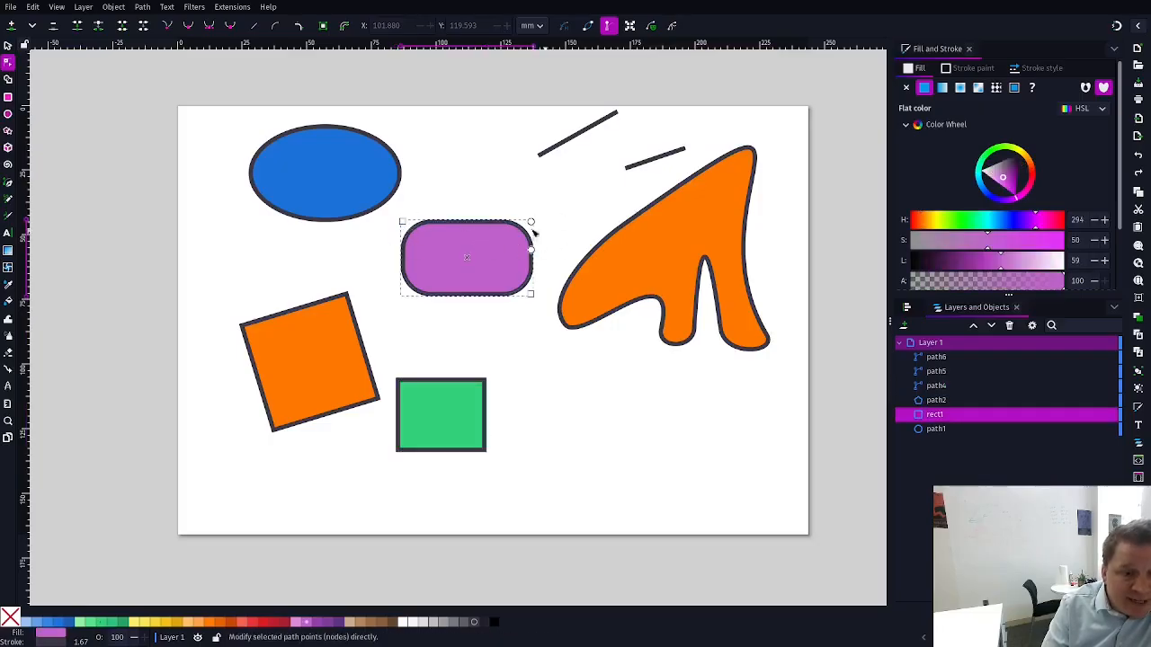
# - Shrink and straighten the rotated orange square by its tip handle, and convert it into a regular polygon with 5 corners
pyautogui.click(295, 364)
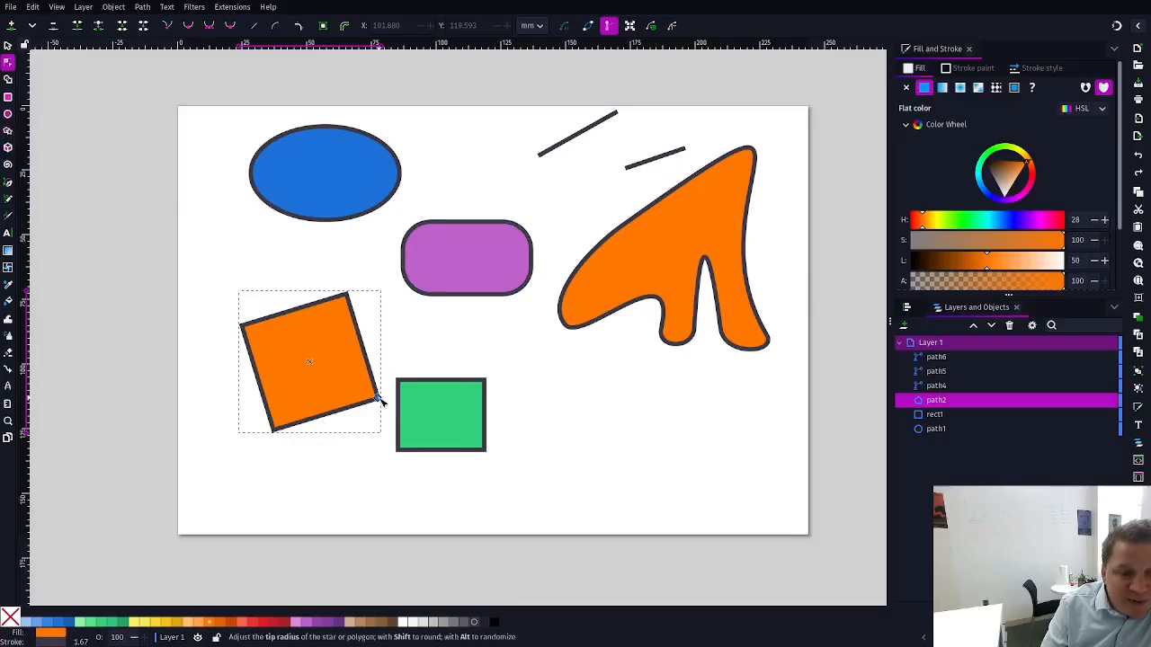
pyautogui.moveTo(379, 399); pyautogui.dragTo(342, 393)
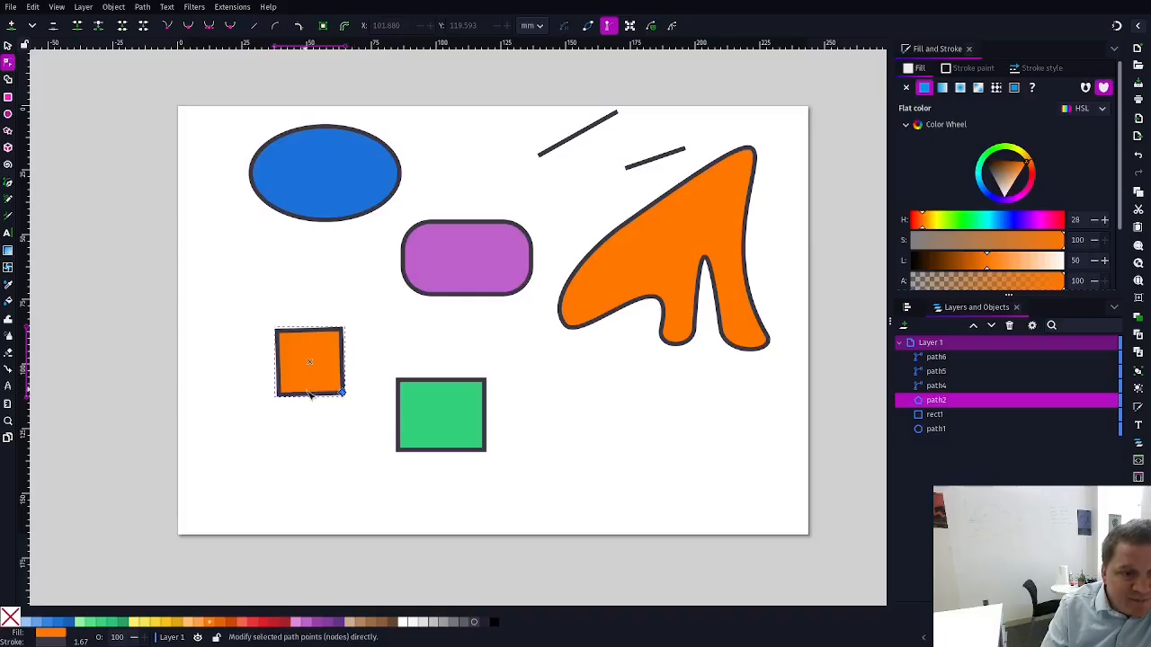
pyautogui.press('s')
pyautogui.press('space')
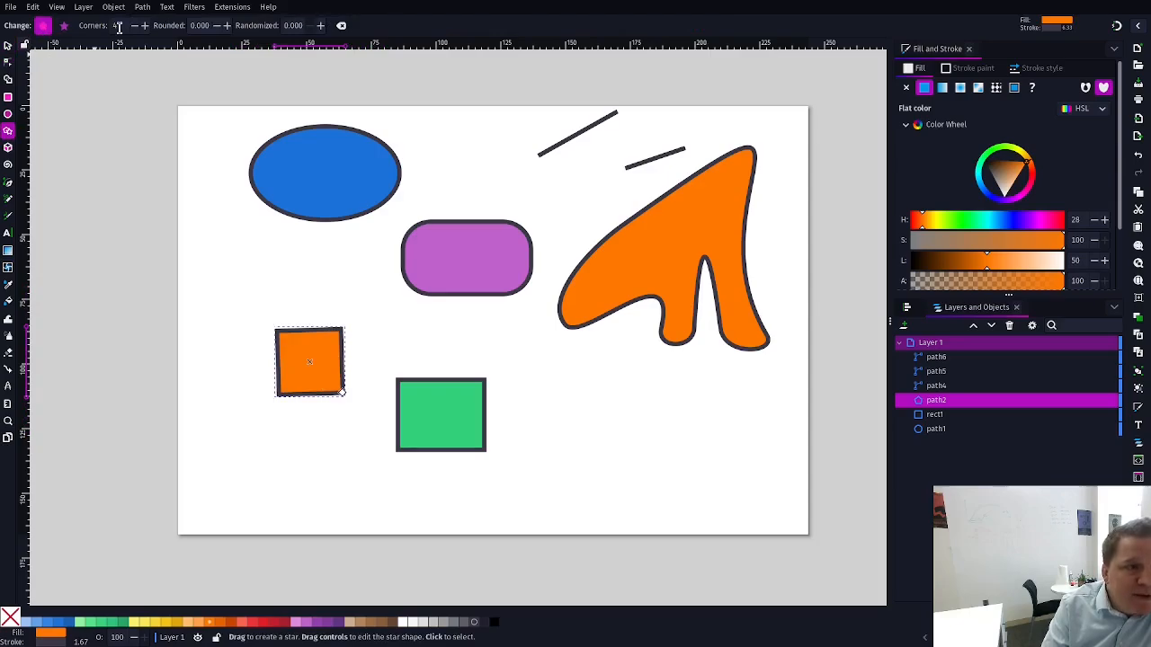
pyautogui.click(65, 26)
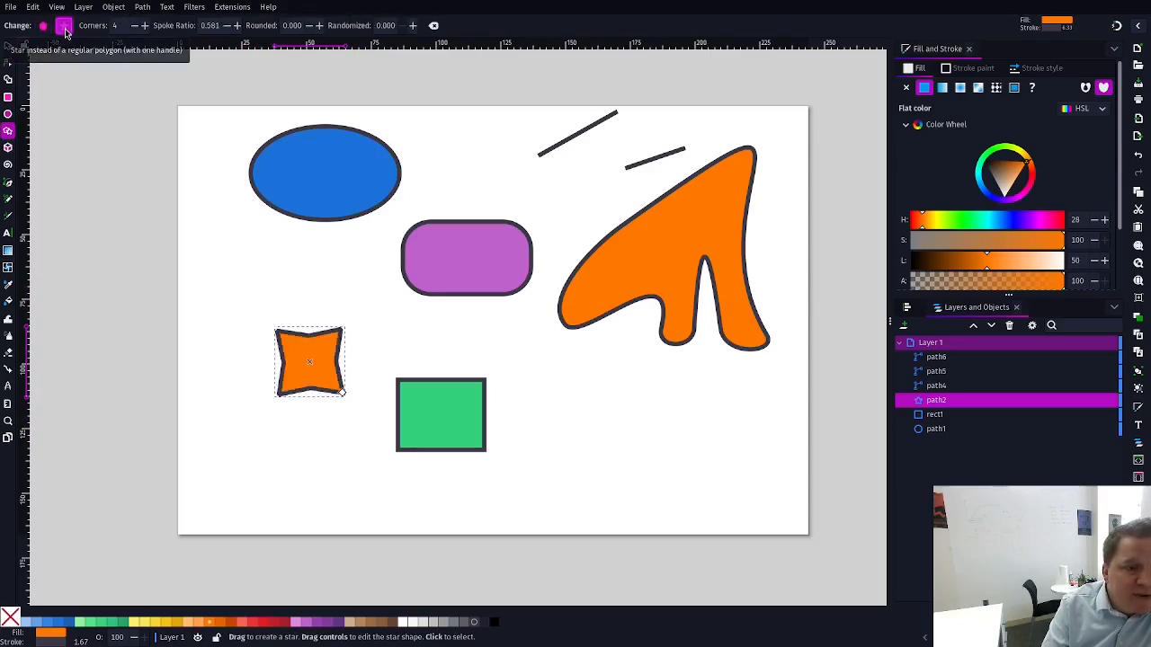
pyautogui.click(144, 26)
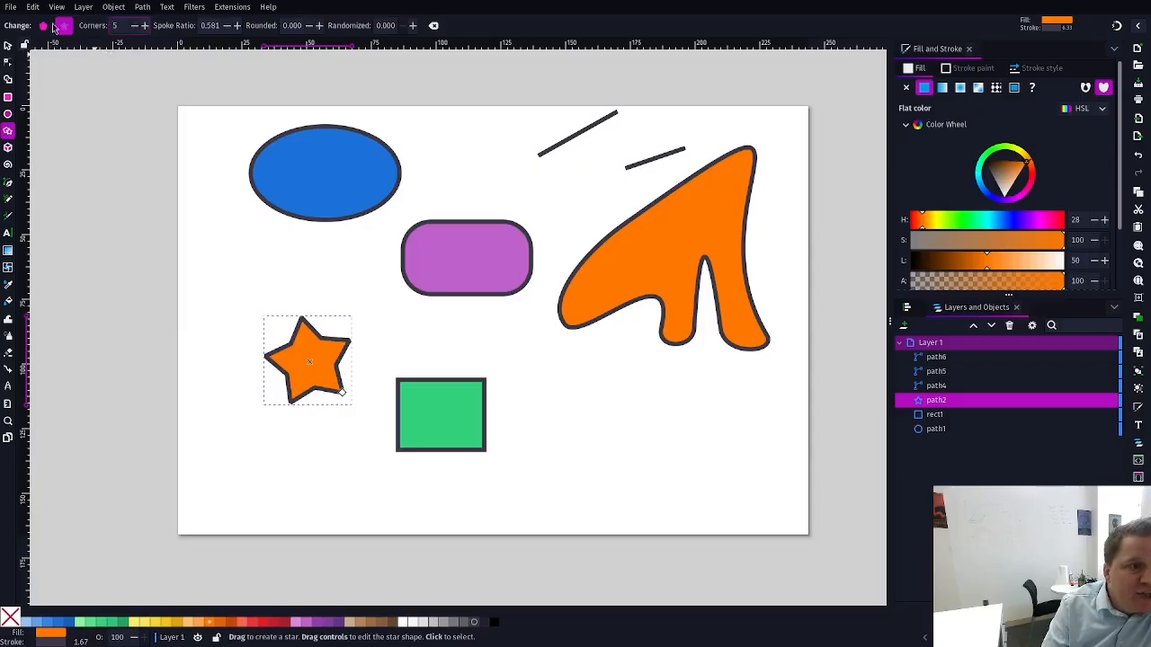
pyautogui.click(43, 26)
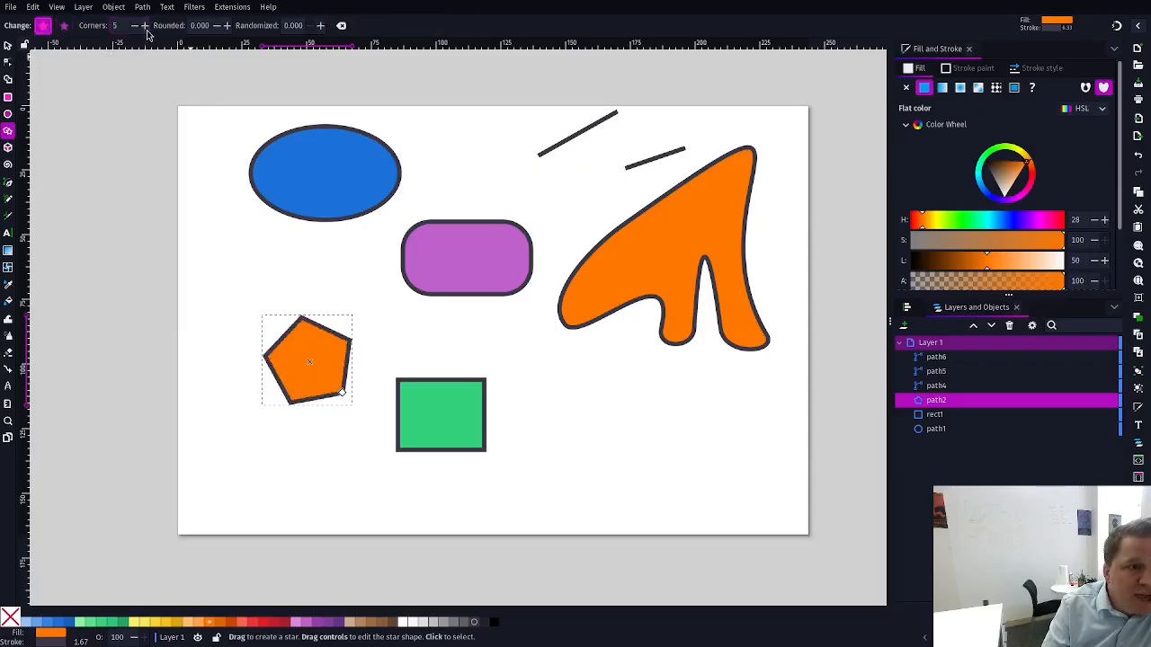
# - Enlarge and rotate the orange pentagon by its tip handle with the Node tool
pyautogui.press('s')
pyautogui.doubleClick(343, 392)
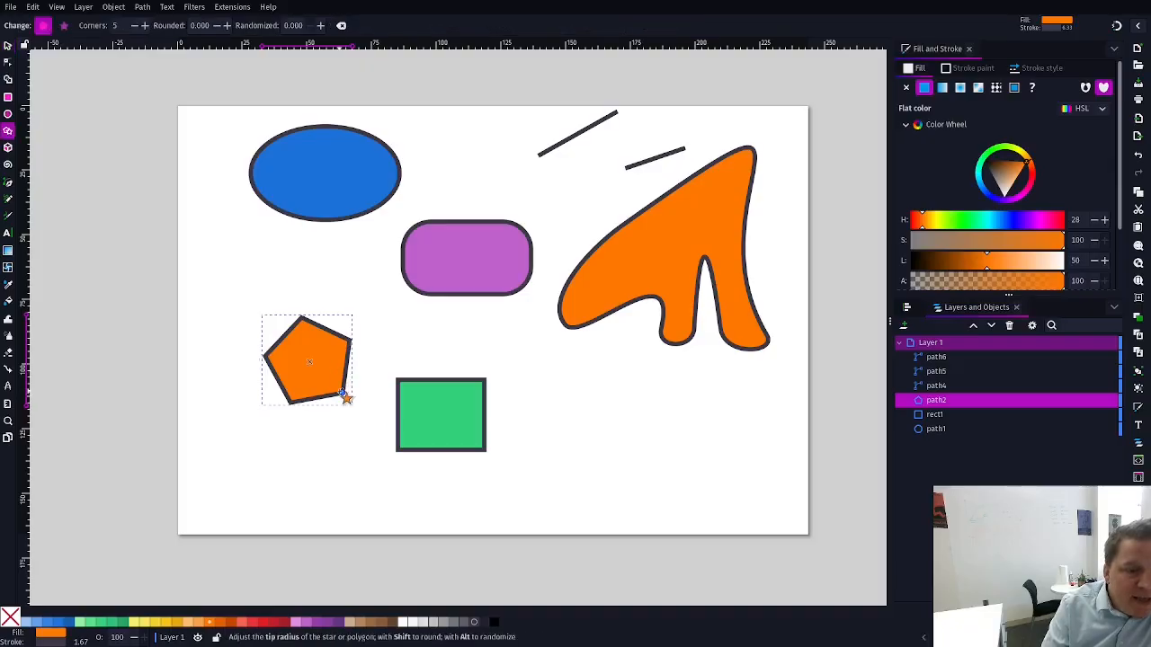
pyautogui.press('n')
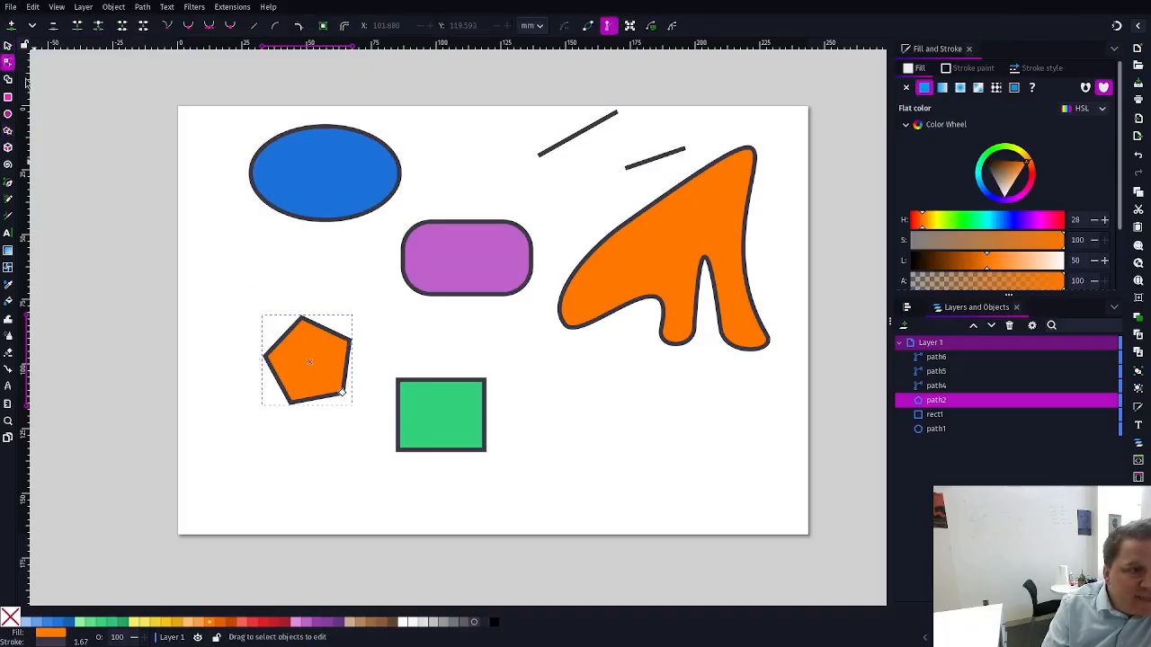
pyautogui.moveTo(345, 396); pyautogui.dragTo(373, 321)
# - Make the purple rounded rectangle slightly narrower and taller, and reduce its corner rounding
pyautogui.click(452, 257)
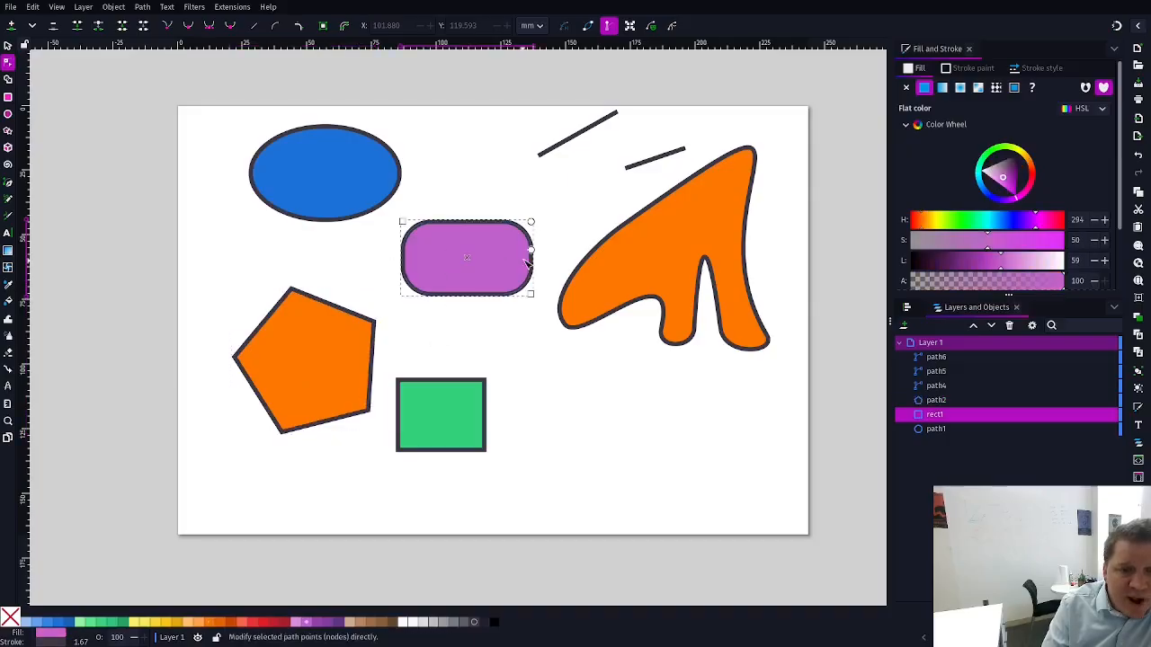
pyautogui.moveTo(403, 223); pyautogui.dragTo(409, 219)
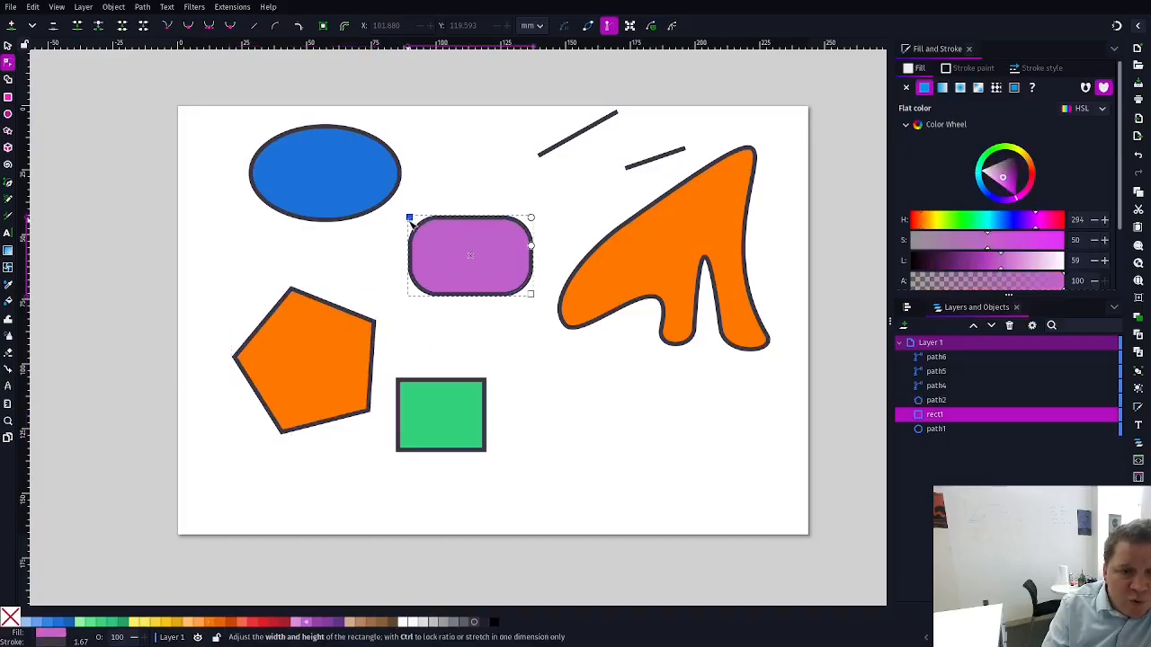
pyautogui.moveTo(536, 250); pyautogui.dragTo(534, 226)
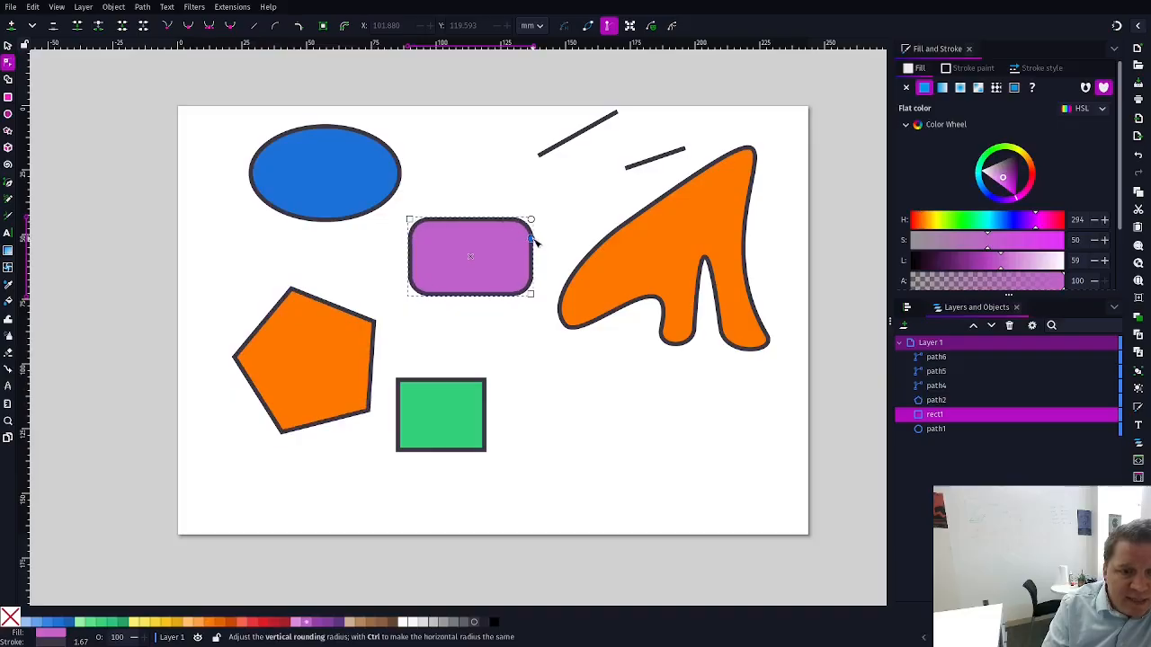
# - Move three of the green rectangle's corner nodes into an irregular notched outline, and bend its lower and upper sides into outward curves
pyautogui.click(426, 405)
pyautogui.moveTo(398, 380); pyautogui.dragTo(403, 349)
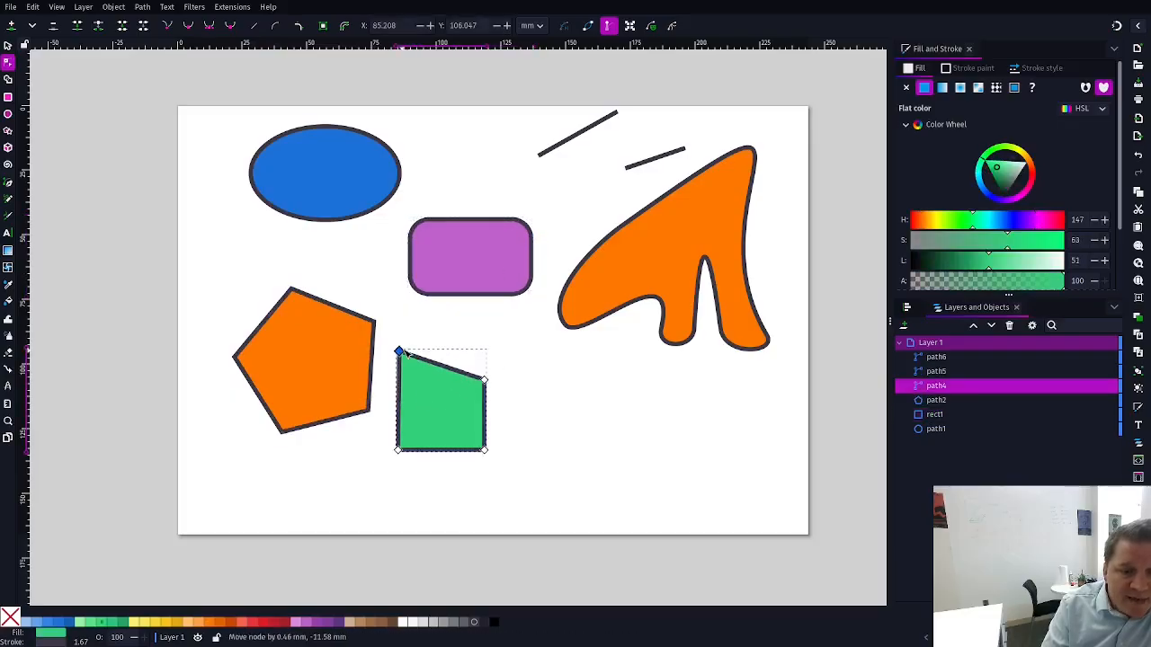
pyautogui.moveTo(484, 381); pyautogui.dragTo(440, 399)
pyautogui.moveTo(486, 450); pyautogui.dragTo(487, 408)
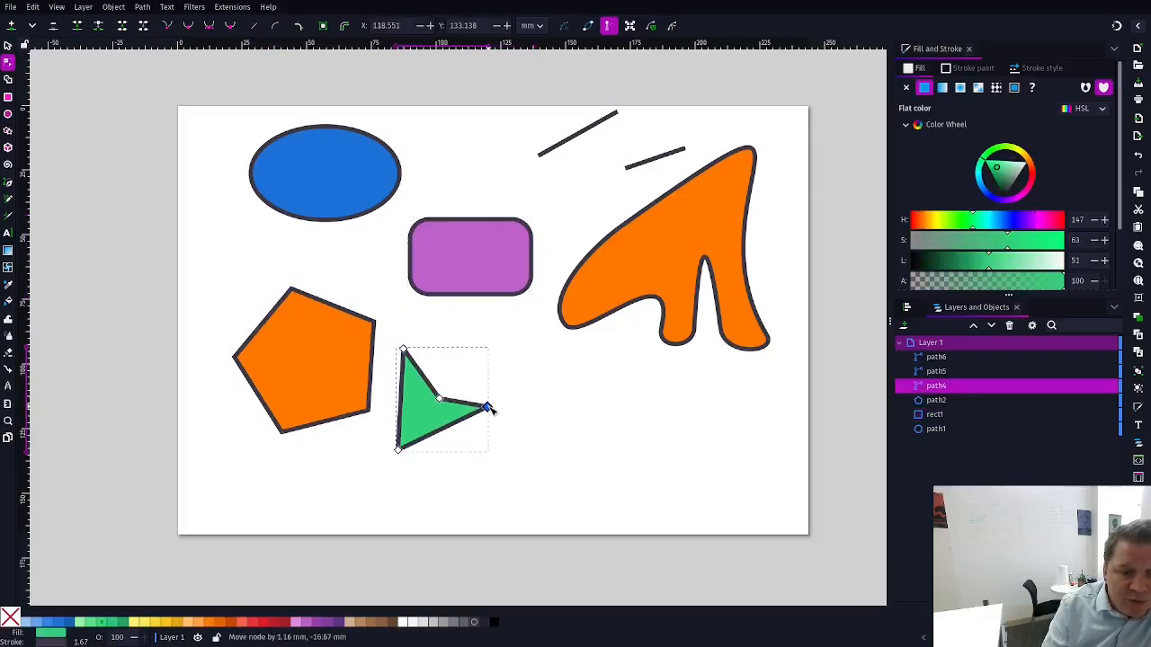
pyautogui.moveTo(457, 455); pyautogui.dragTo(458, 468)
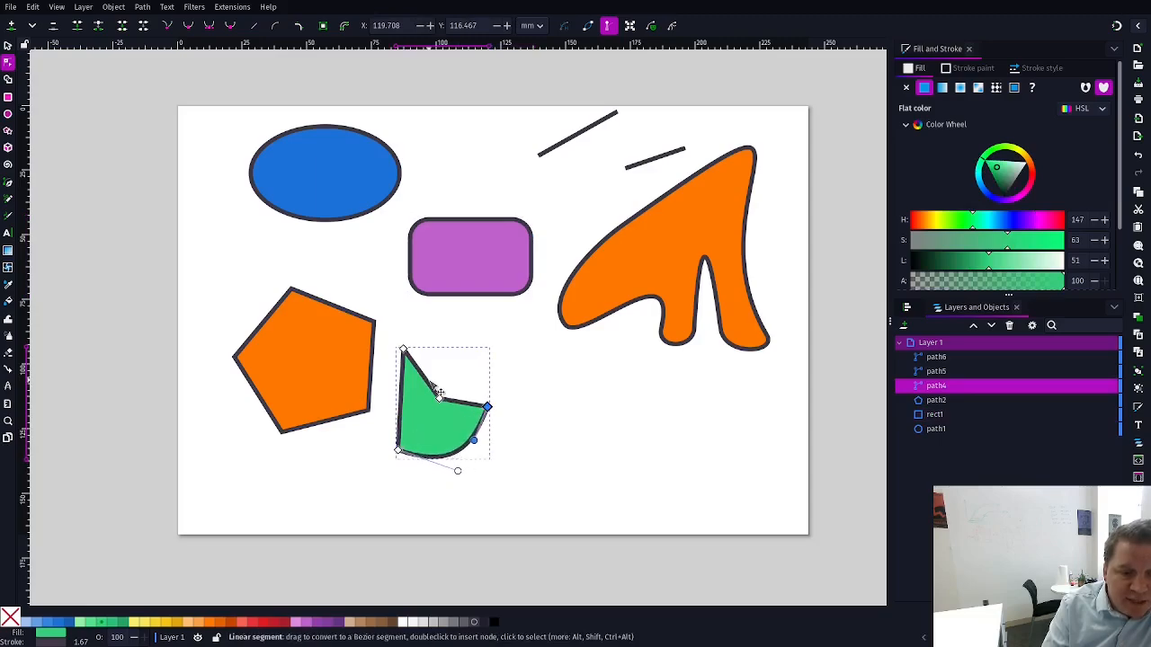
pyautogui.moveTo(435, 388); pyautogui.dragTo(474, 322)
# - Rotate and slightly enlarge the orange pentagon by its corner handle with the Star/Polygon tool
pyautogui.click(321, 342)
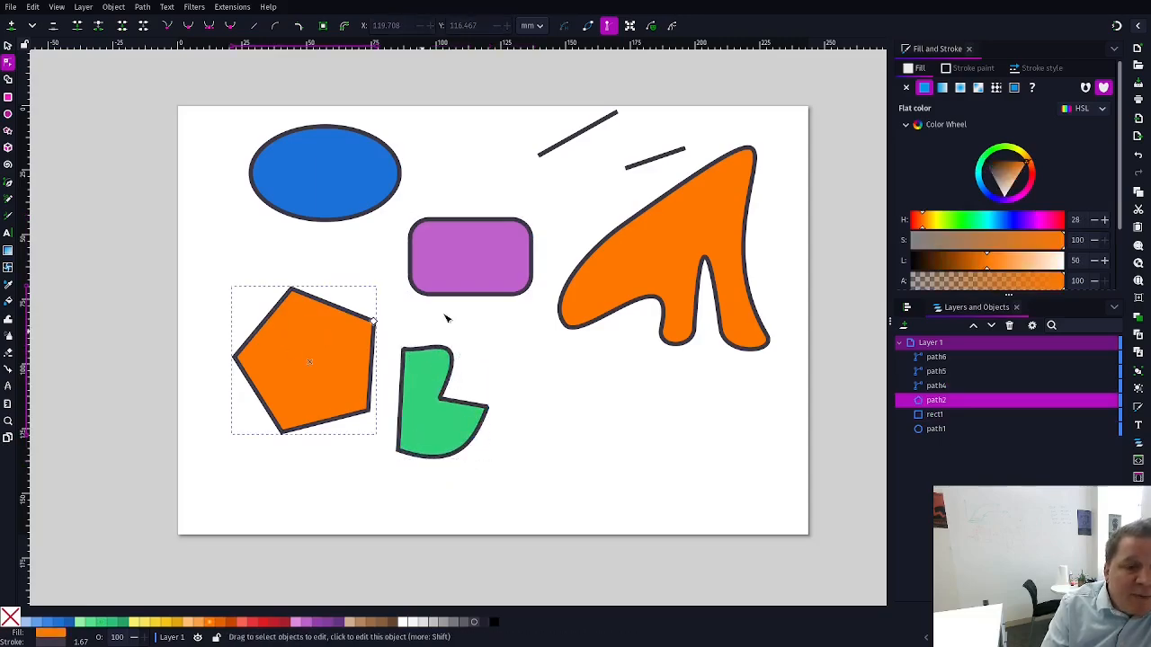
pyautogui.press('s')
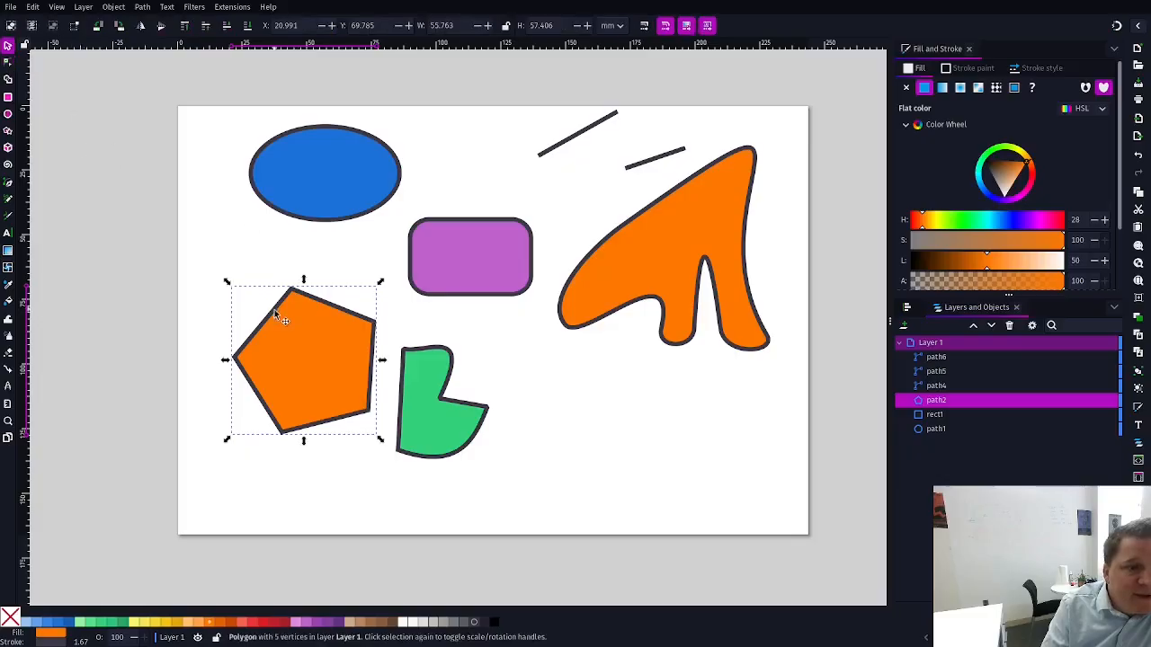
pyautogui.press('*')
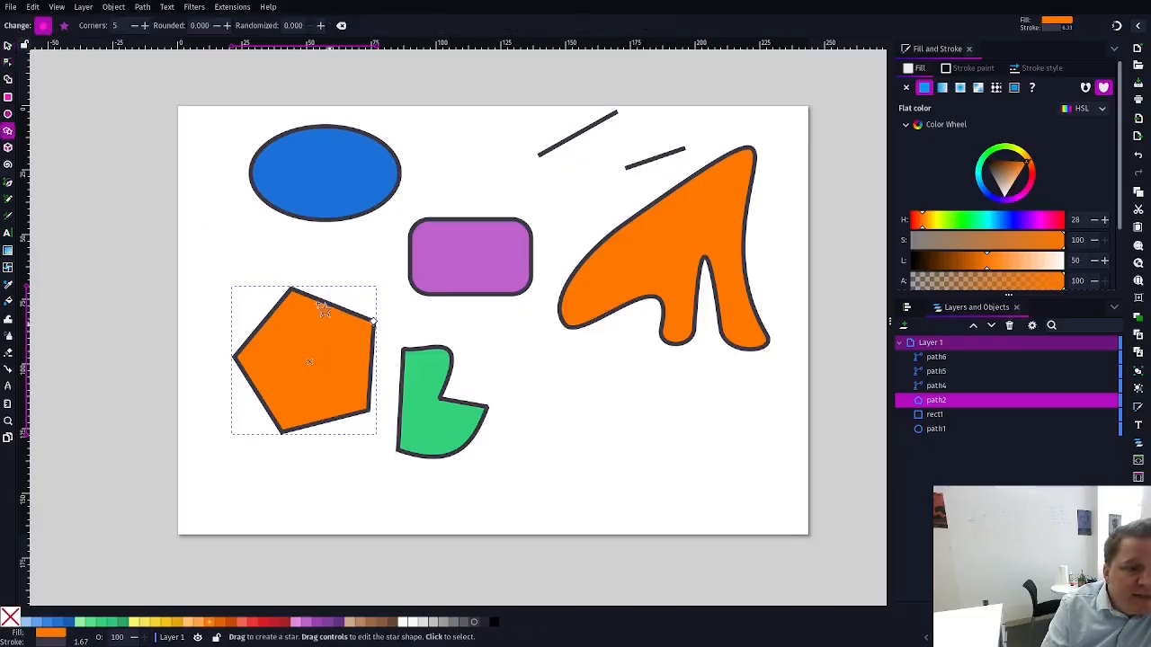
pyautogui.moveTo(373, 321); pyautogui.dragTo(343, 284)
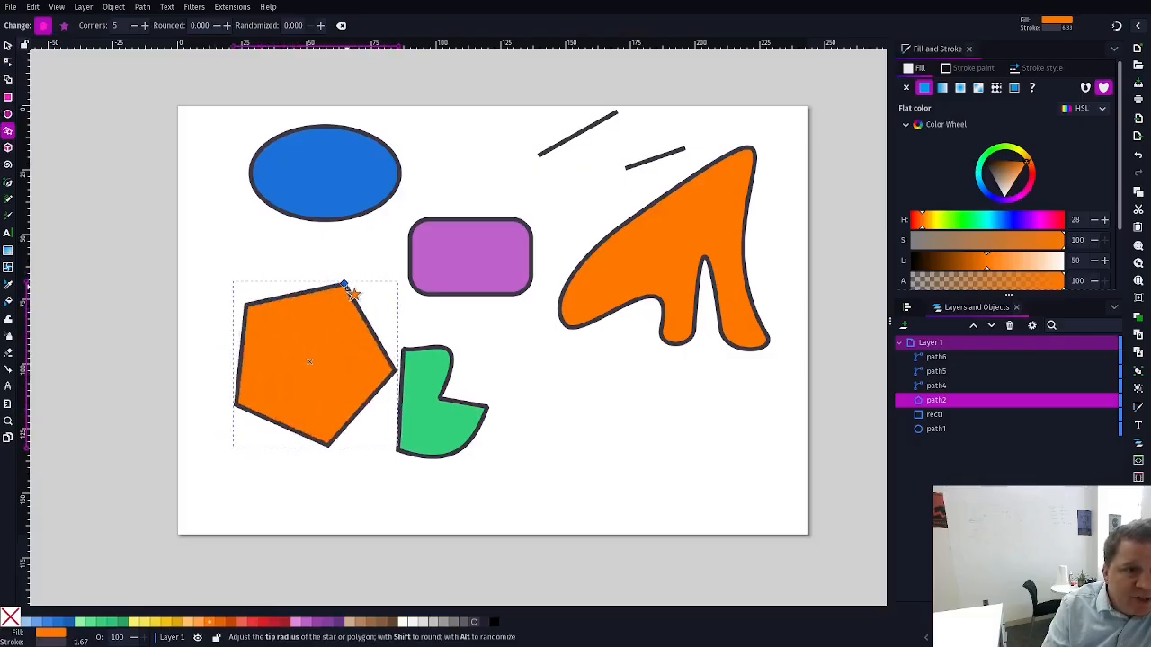
# - Set the orange pentagon's rounding to 0.840 and convert it into a star
pyautogui.click(226, 27)
pyautogui.click(226, 28)
pyautogui.click(226, 27)
pyautogui.click(226, 28)
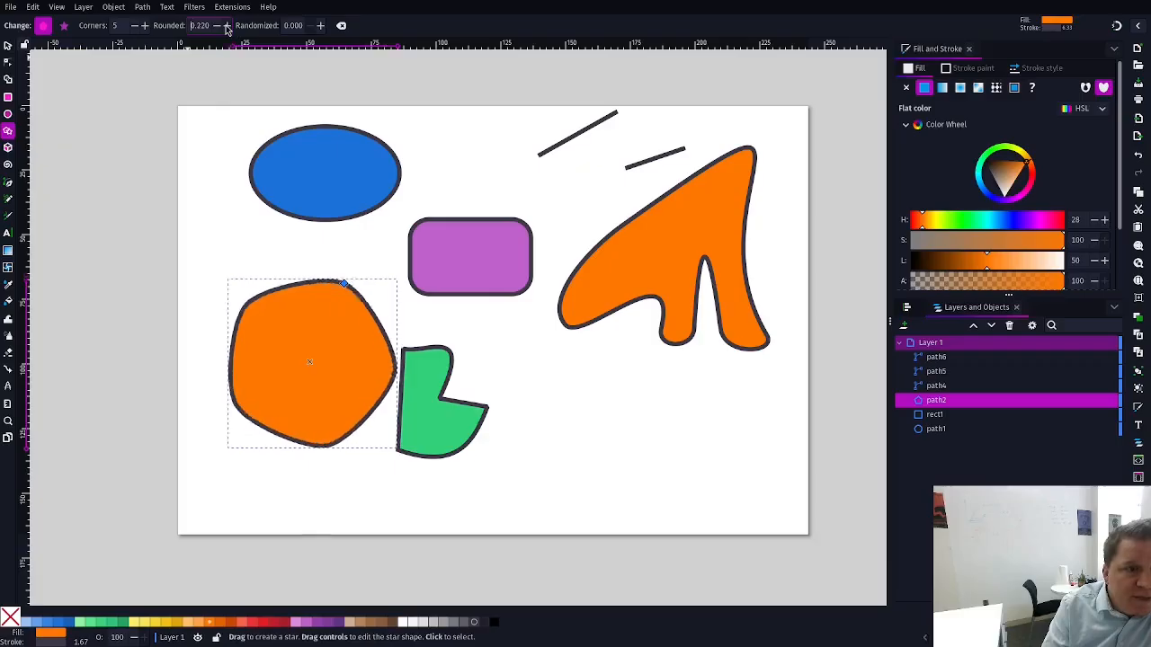
pyautogui.click(228, 28)
pyautogui.click(227, 28)
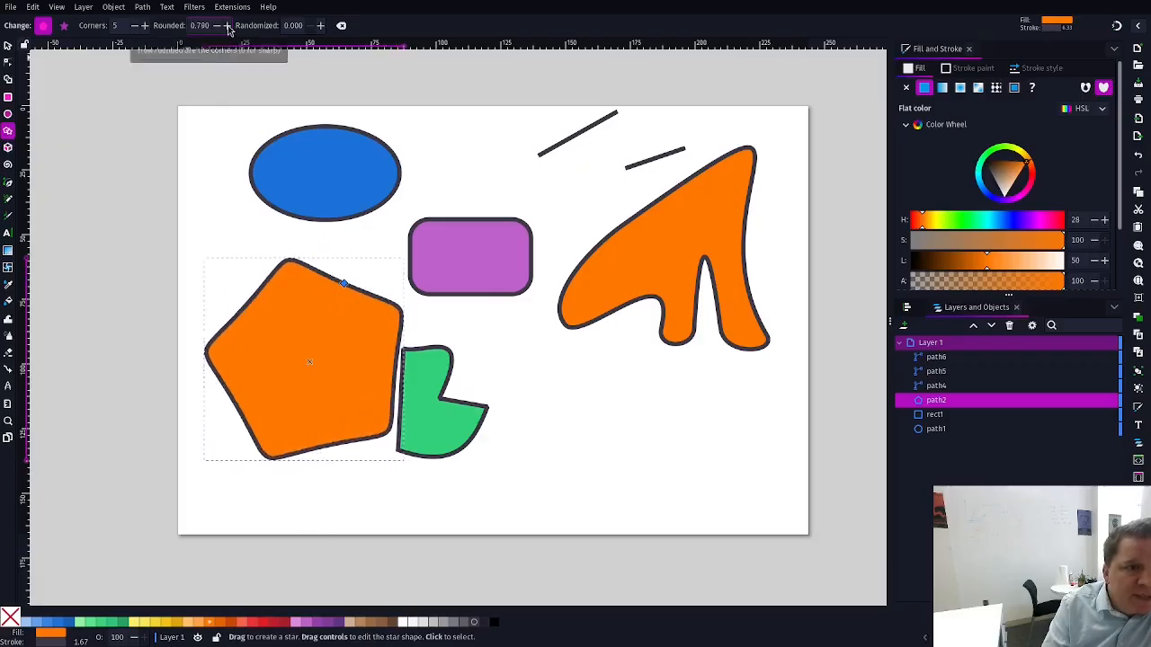
pyautogui.click(227, 28)
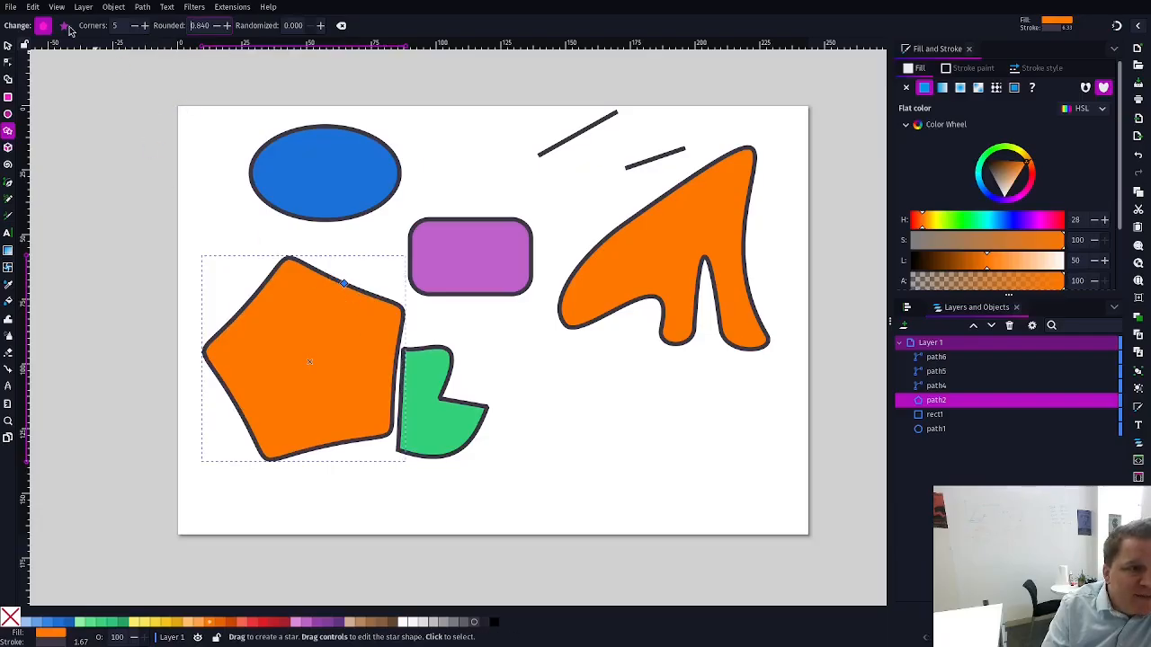
pyautogui.click(64, 26)
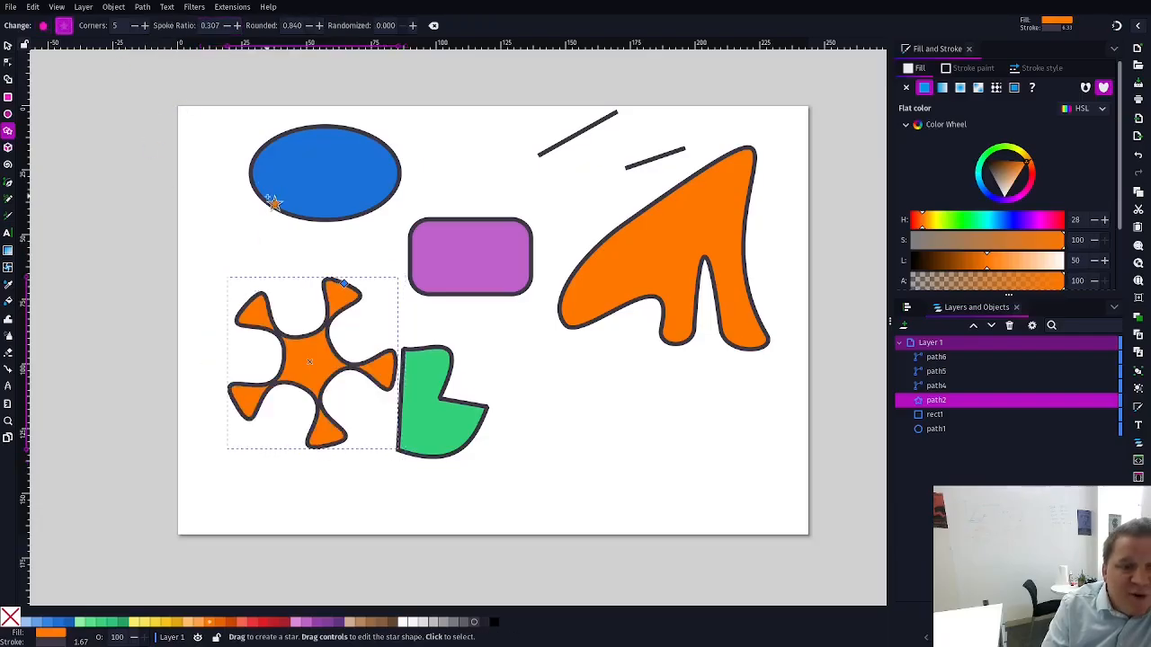
# - Try reducing the orange star's corners to 3 and 2, and undo the corner changes
pyautogui.click(133, 26)
pyautogui.click(133, 26)
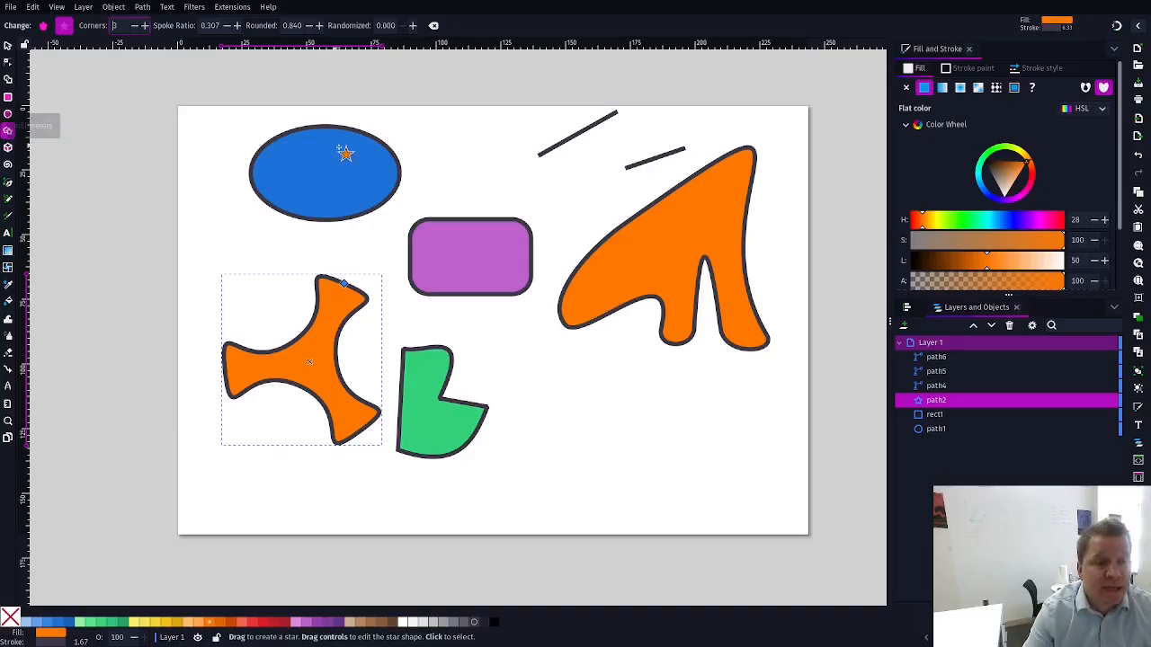
pyautogui.write('ss')
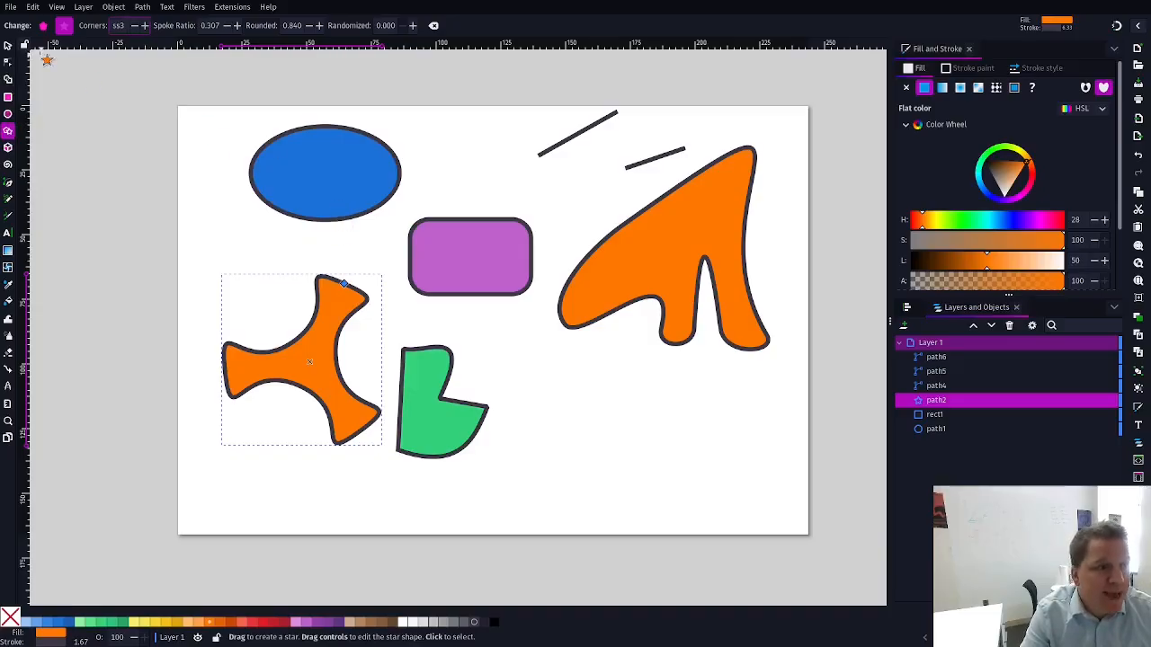
pyautogui.click(7, 46)
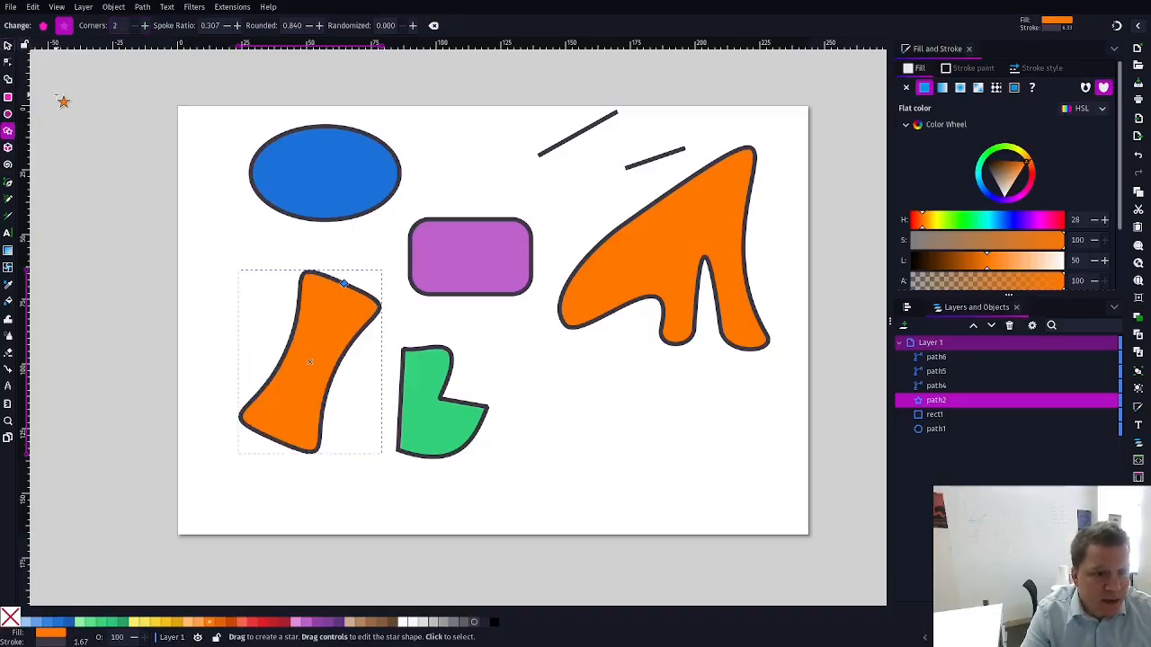
pyautogui.hotkey('ctrl', 'z')
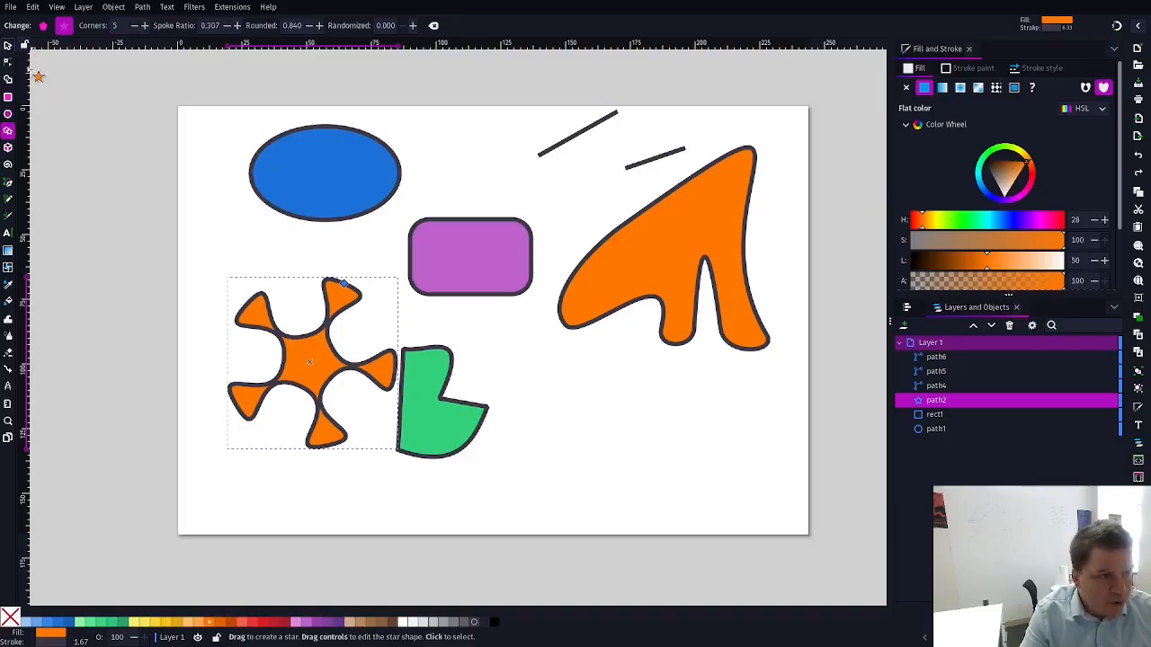
# - Move the orange star up over the blue ellipse's lower edge, and the green shape up to just above the purple rectangle
pyautogui.click(8, 46)
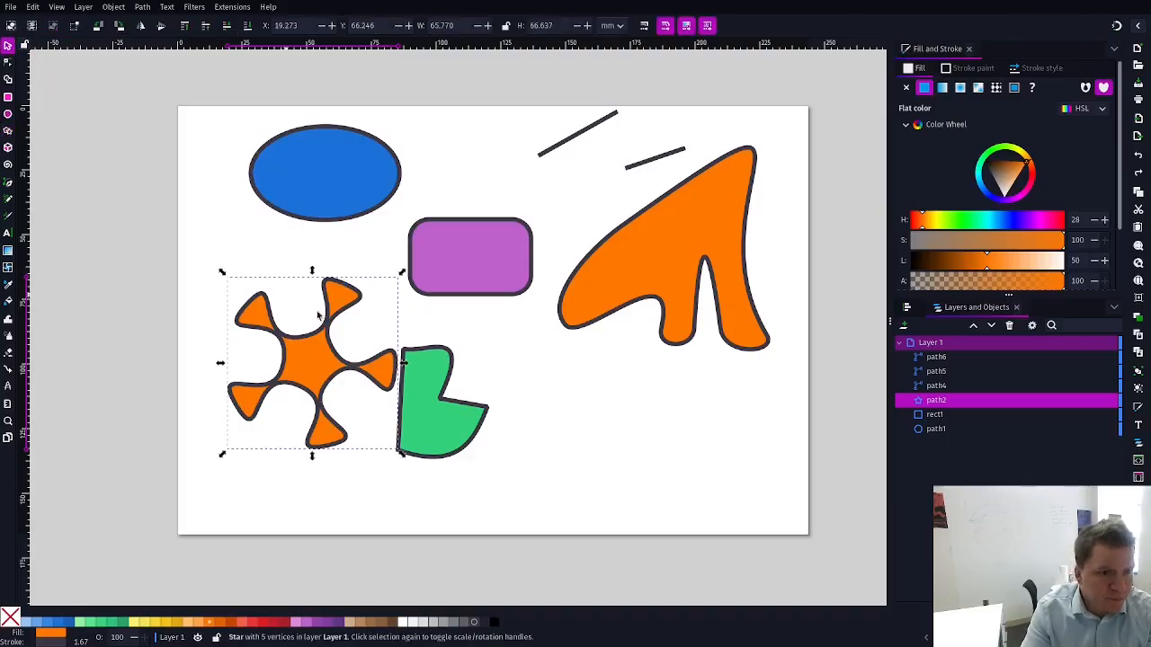
pyautogui.moveTo(311, 365); pyautogui.dragTo(273, 285)
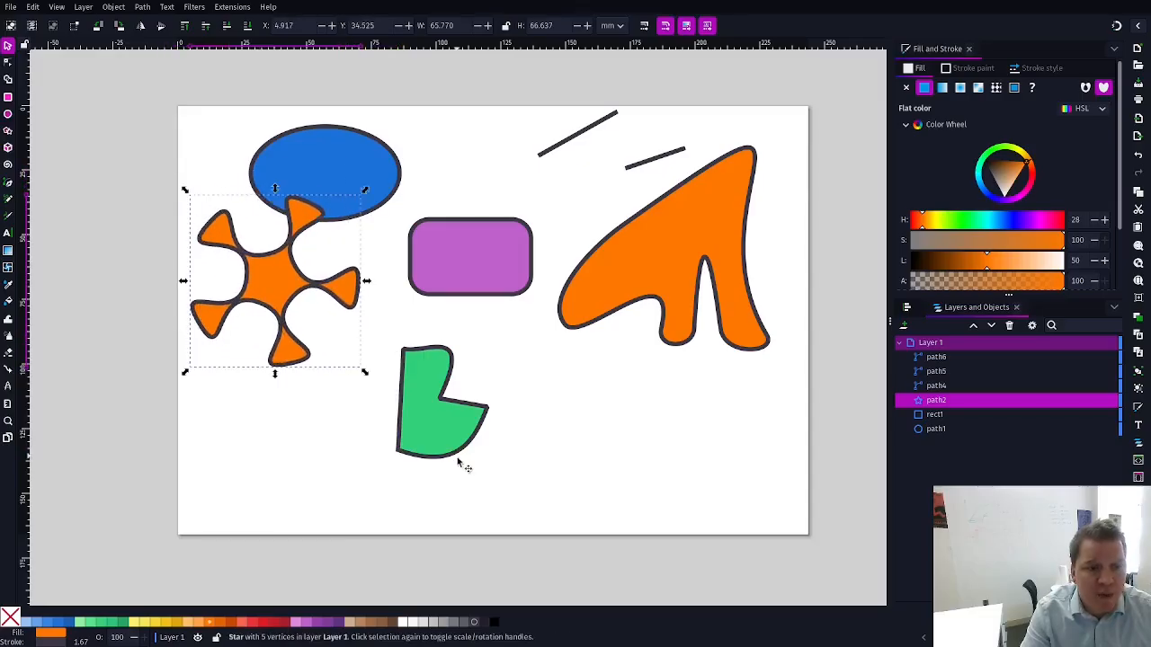
pyautogui.click(439, 397)
pyautogui.moveTo(447, 404); pyautogui.dragTo(472, 169)
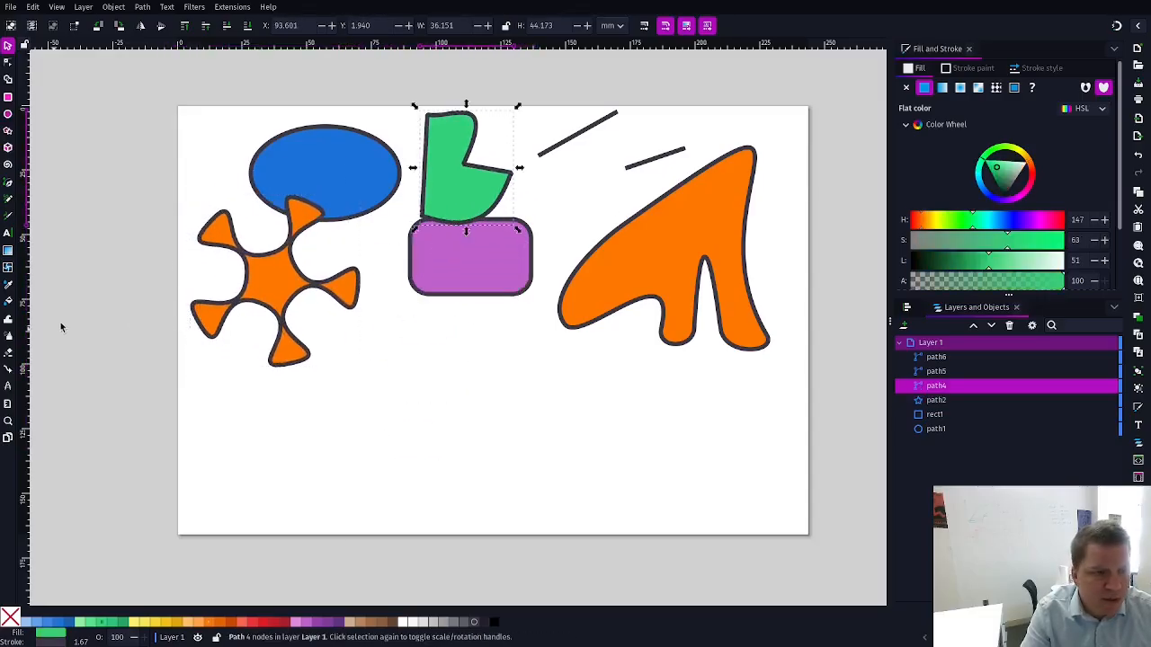
# - Draw an open zigzag path of four straight segments with the Pen tool in the empty area below the purple rectangle
pyautogui.click(8, 186)
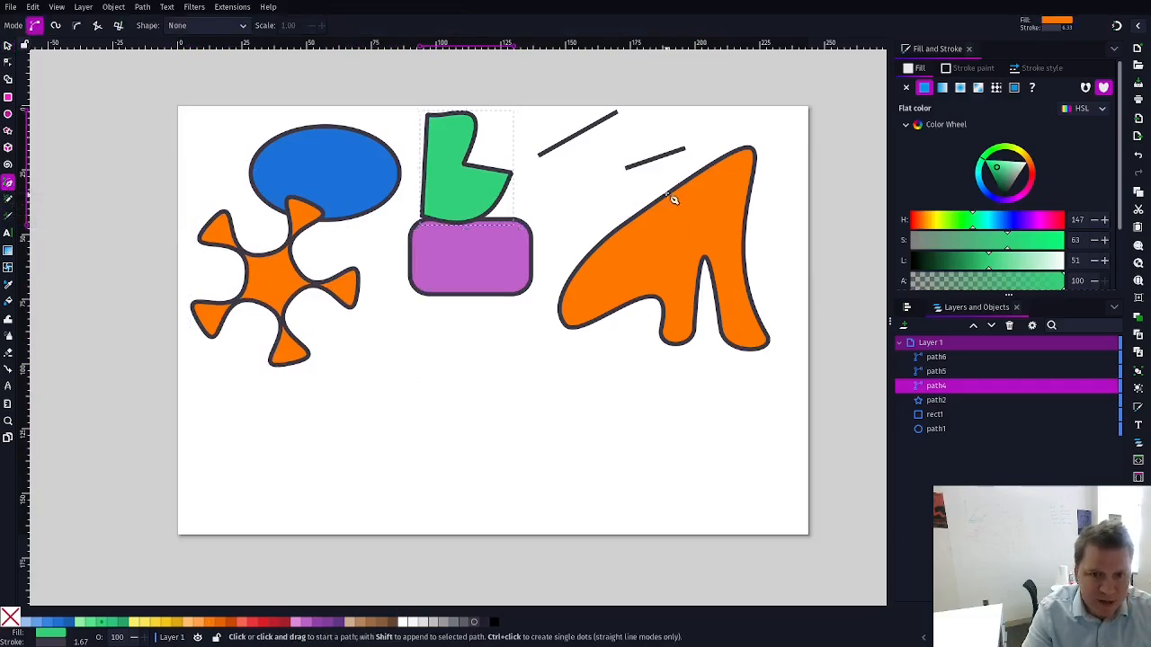
pyautogui.click(374, 365)
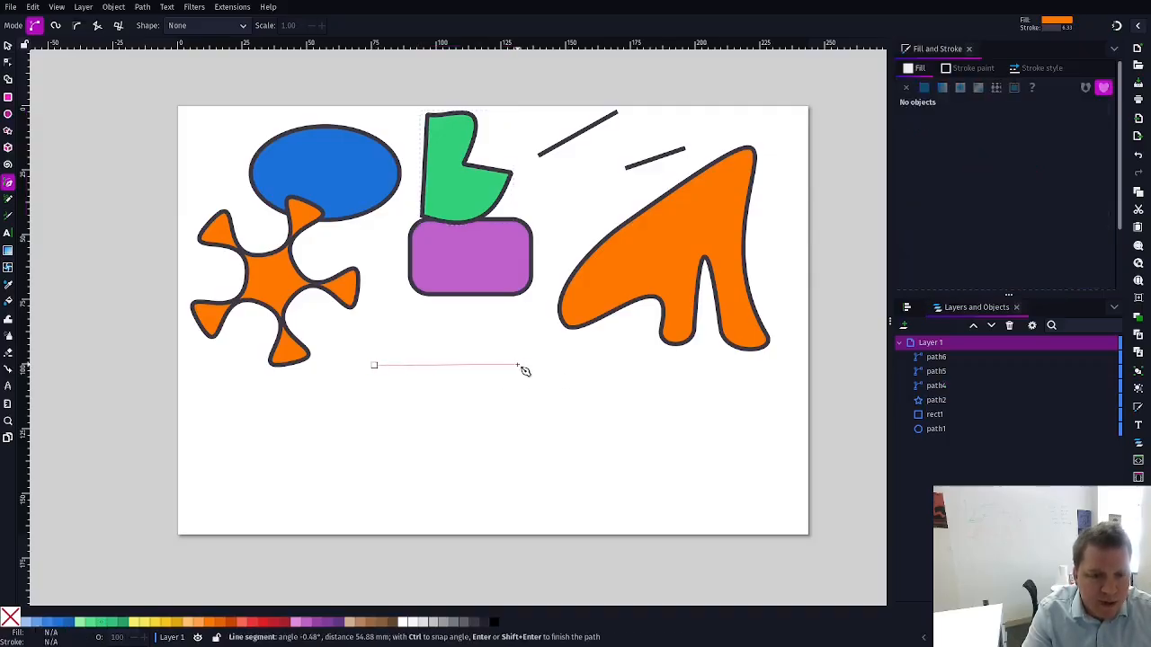
pyautogui.click(512, 396)
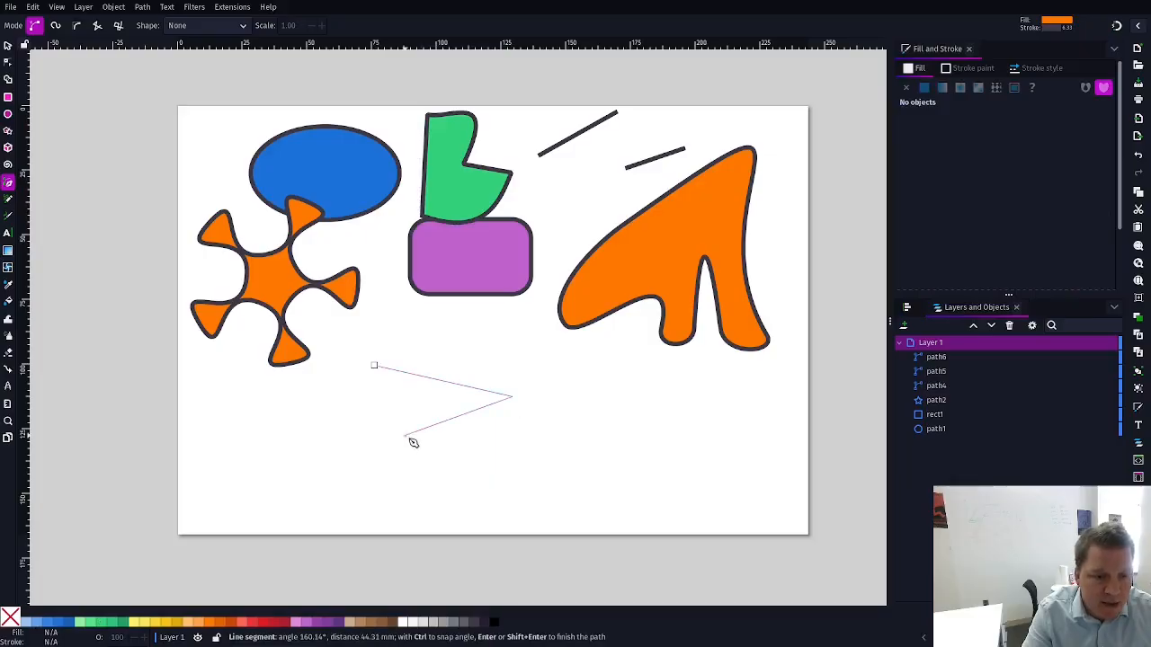
pyautogui.click(404, 436)
pyautogui.click(275, 415)
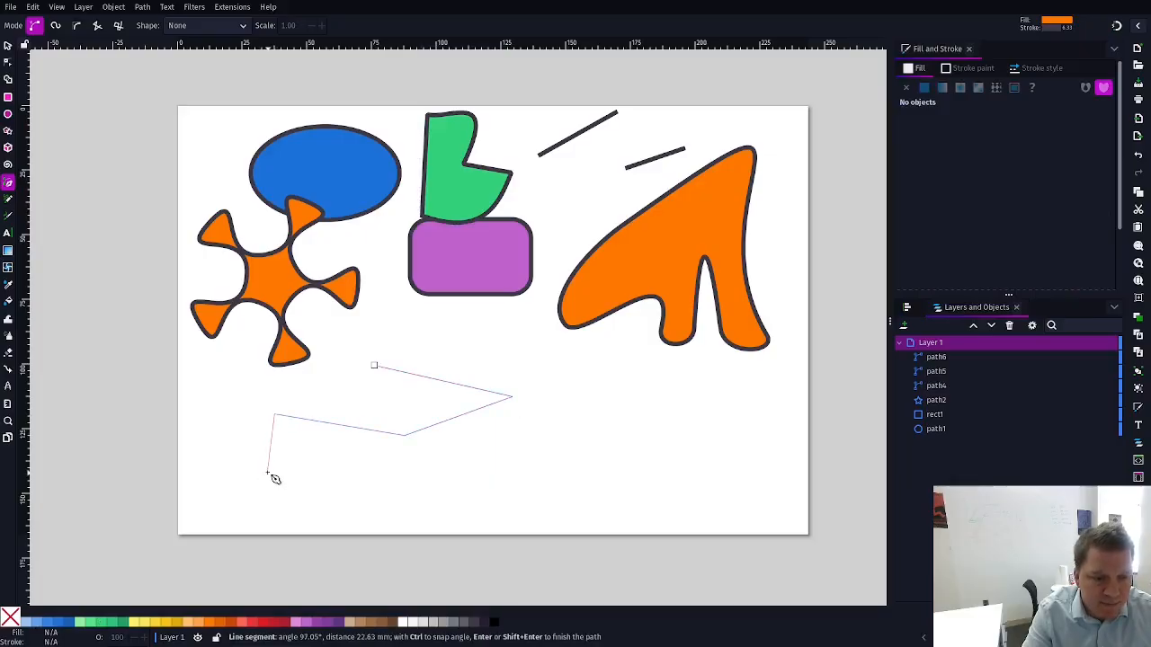
pyautogui.click(268, 471)
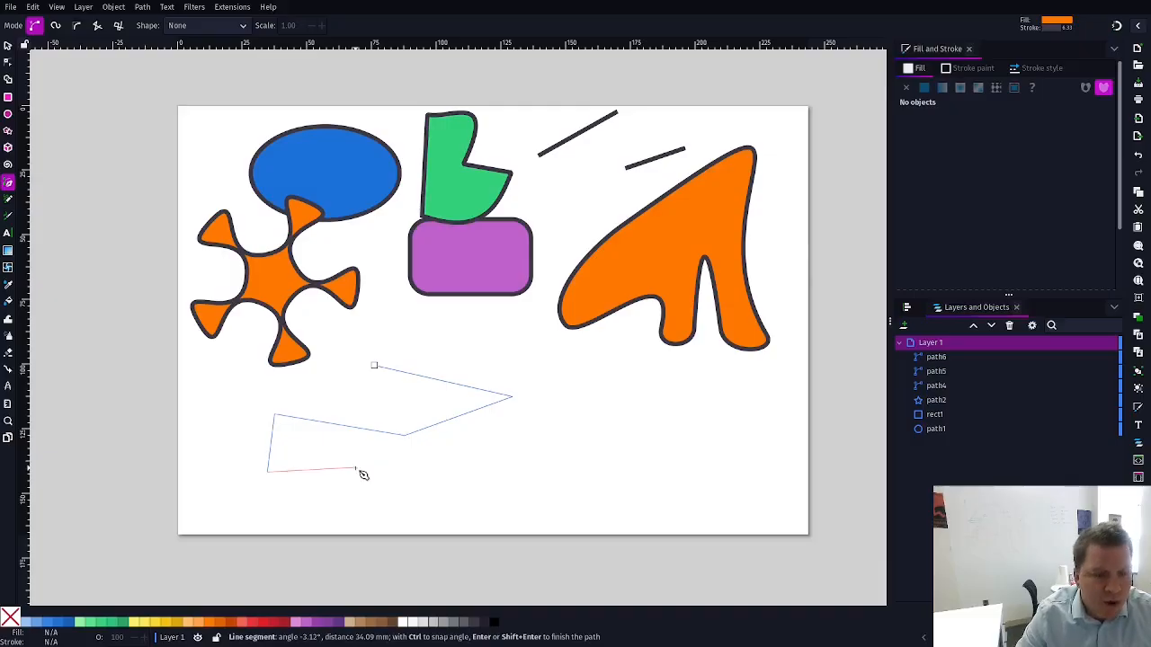
pyautogui.press('Return')
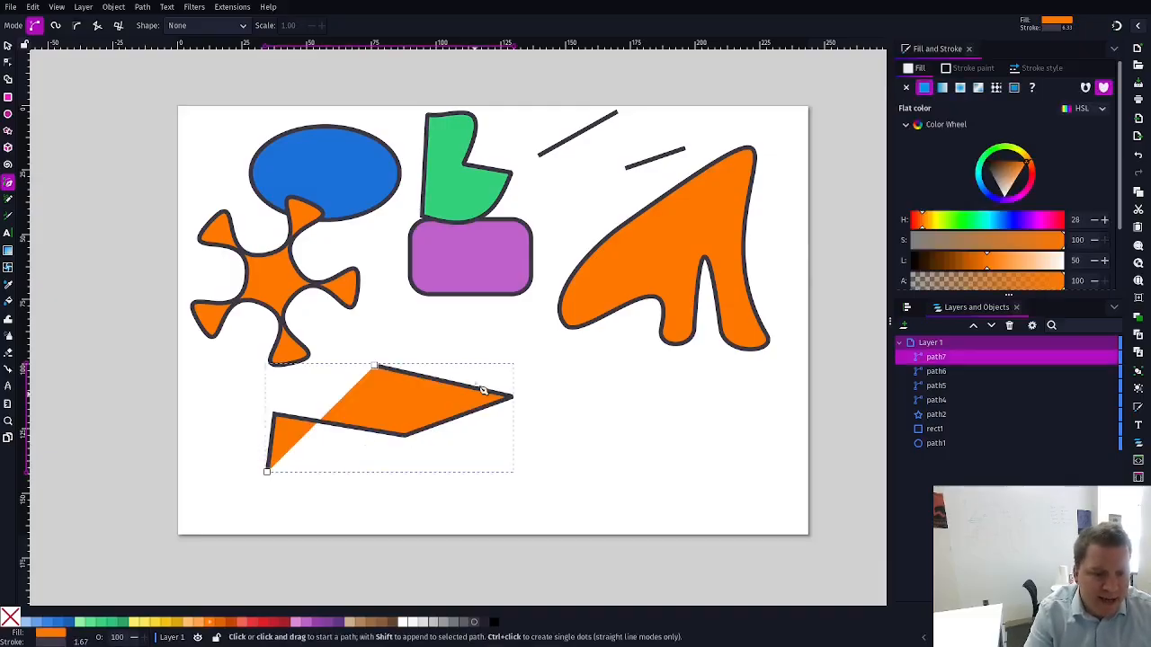
pyautogui.press('a')
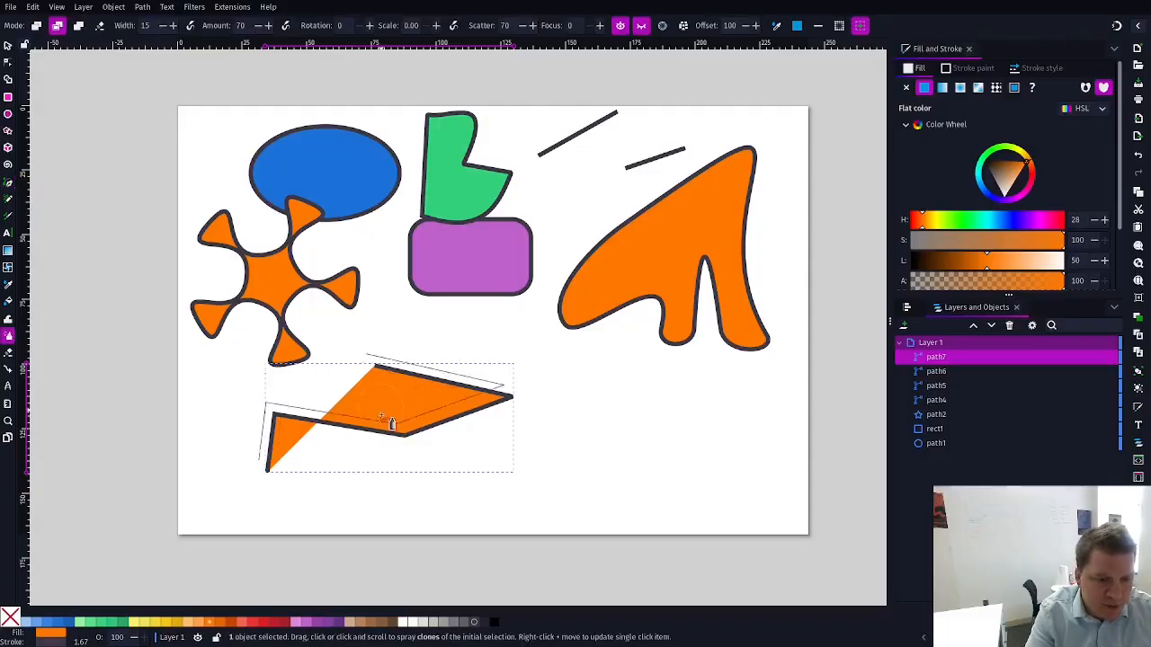
pyautogui.press('Escape')
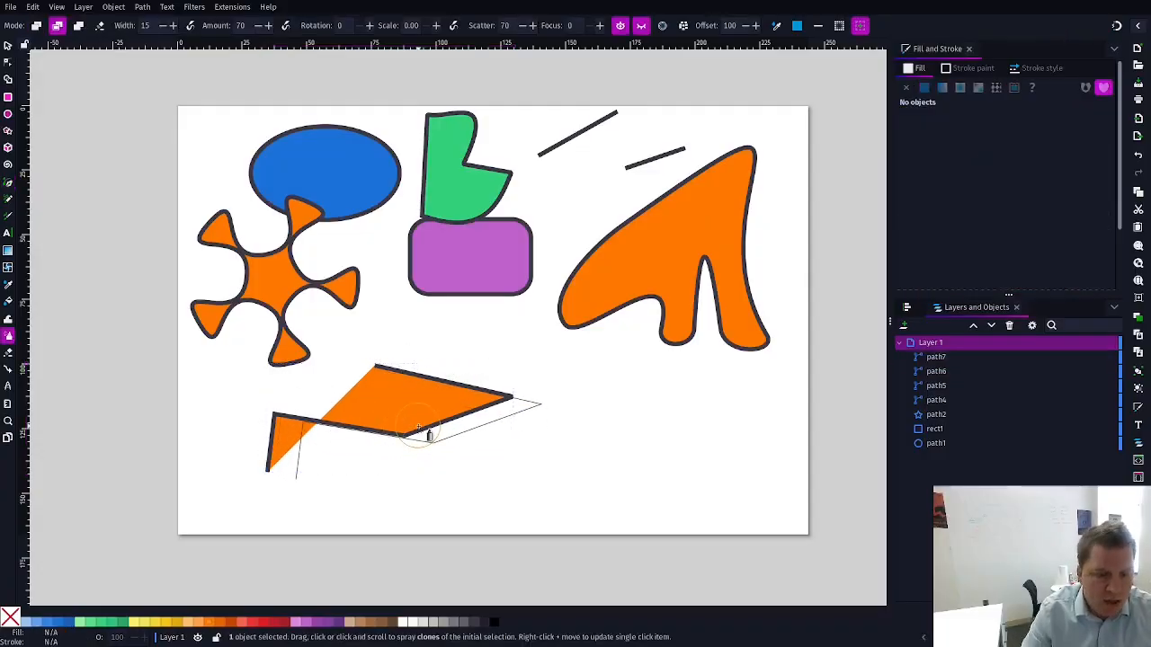
pyautogui.press('s')
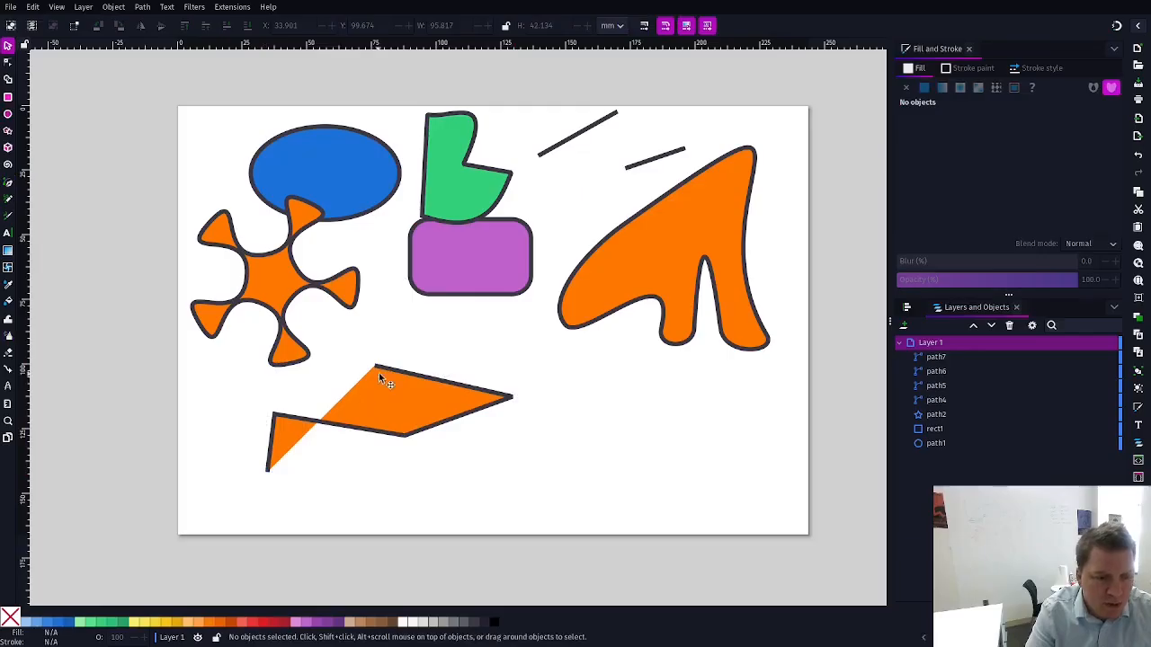
pyautogui.press('a')
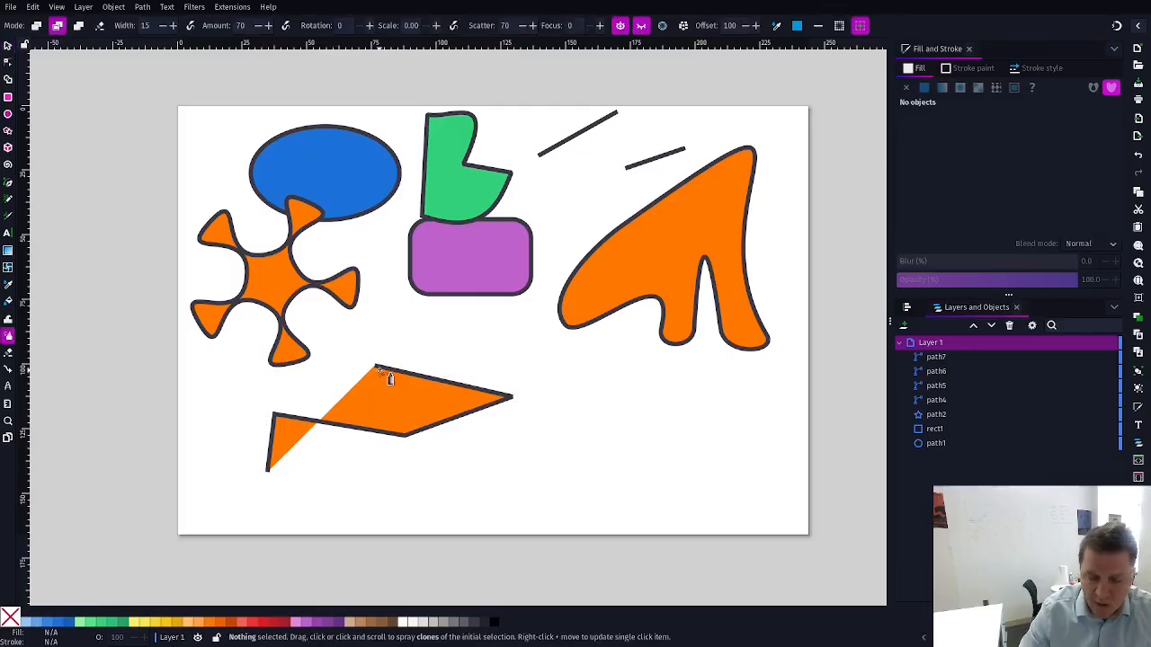
pyautogui.press('s')
# - Reshape the zigzag path into a non-crossing outline by moving its starting node to the lower edge and its middle node to the upper edge
pyautogui.press('n')
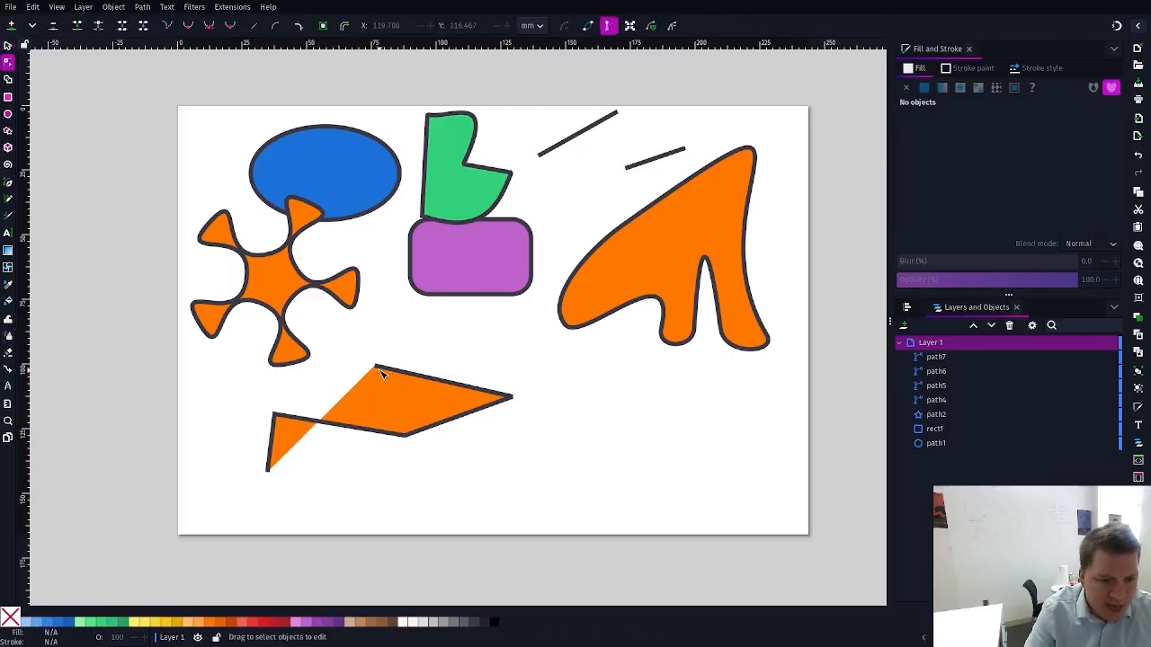
pyautogui.click(379, 372)
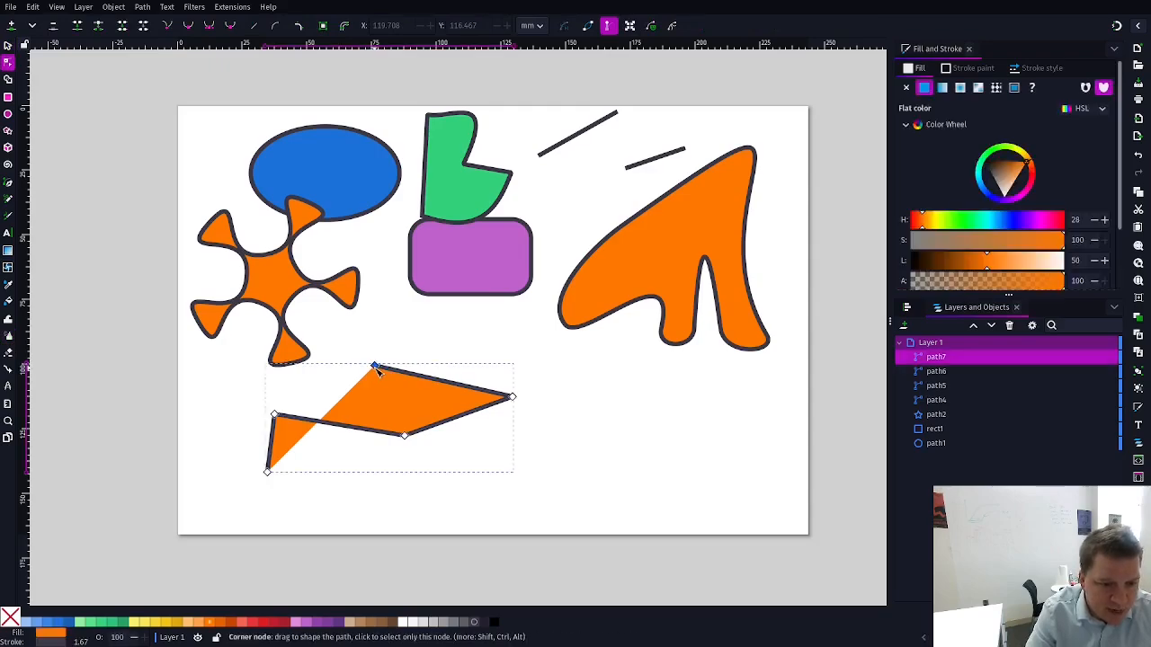
pyautogui.moveTo(375, 367); pyautogui.dragTo(431, 477)
pyautogui.moveTo(404, 435); pyautogui.dragTo(399, 382)
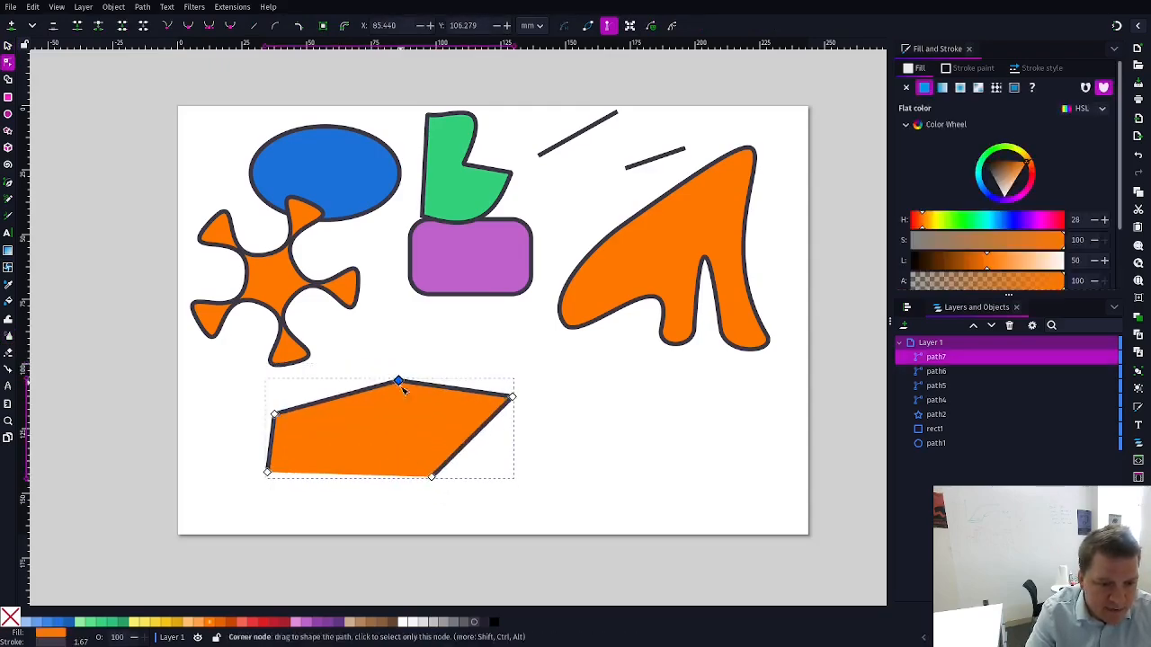
pyautogui.moveTo(223, 464); pyautogui.dragTo(520, 530)
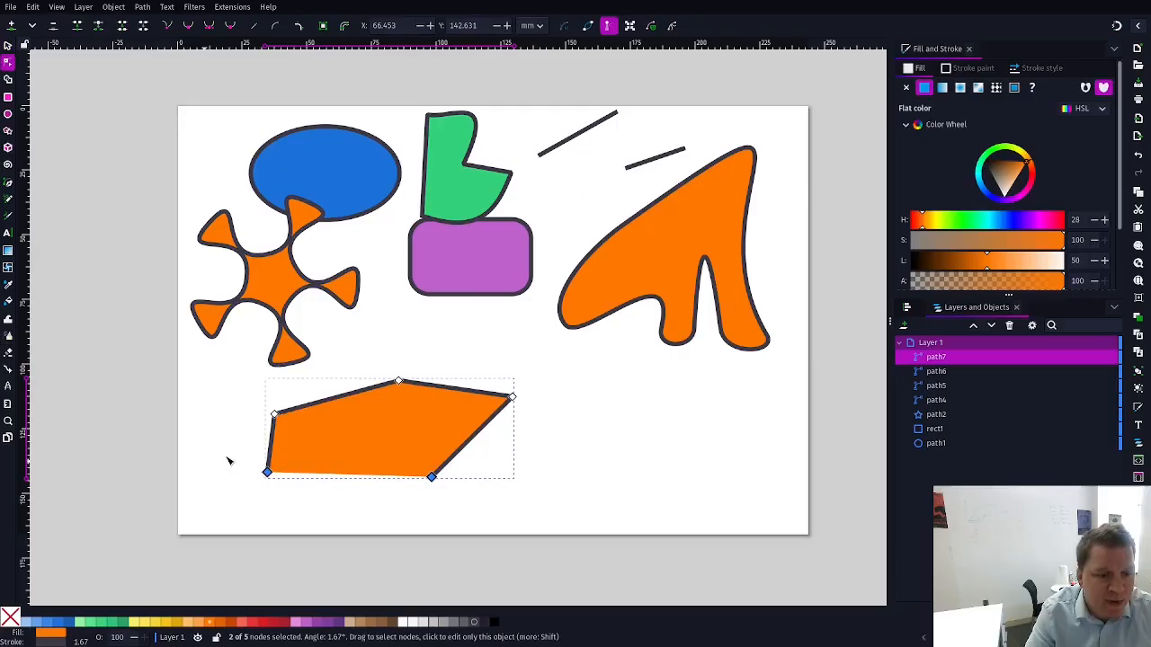
pyautogui.click(244, 412)
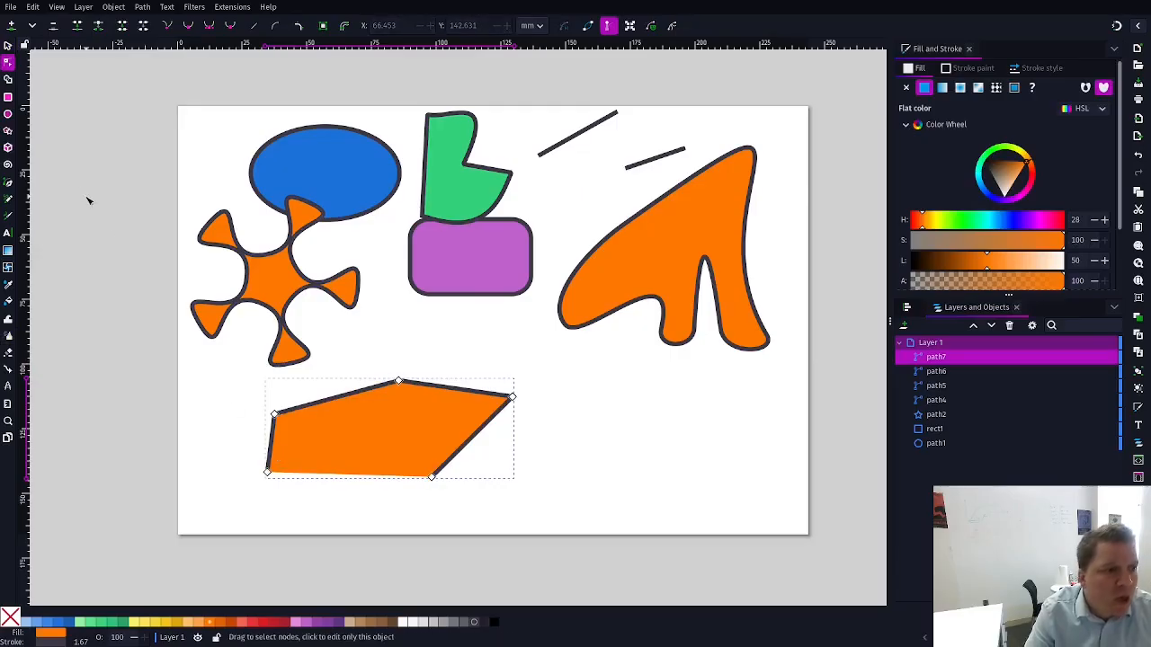
# - Draw a closed, curvy Bézier path with the Pen tool in the empty area below the large orange shape
pyautogui.click(9, 184)
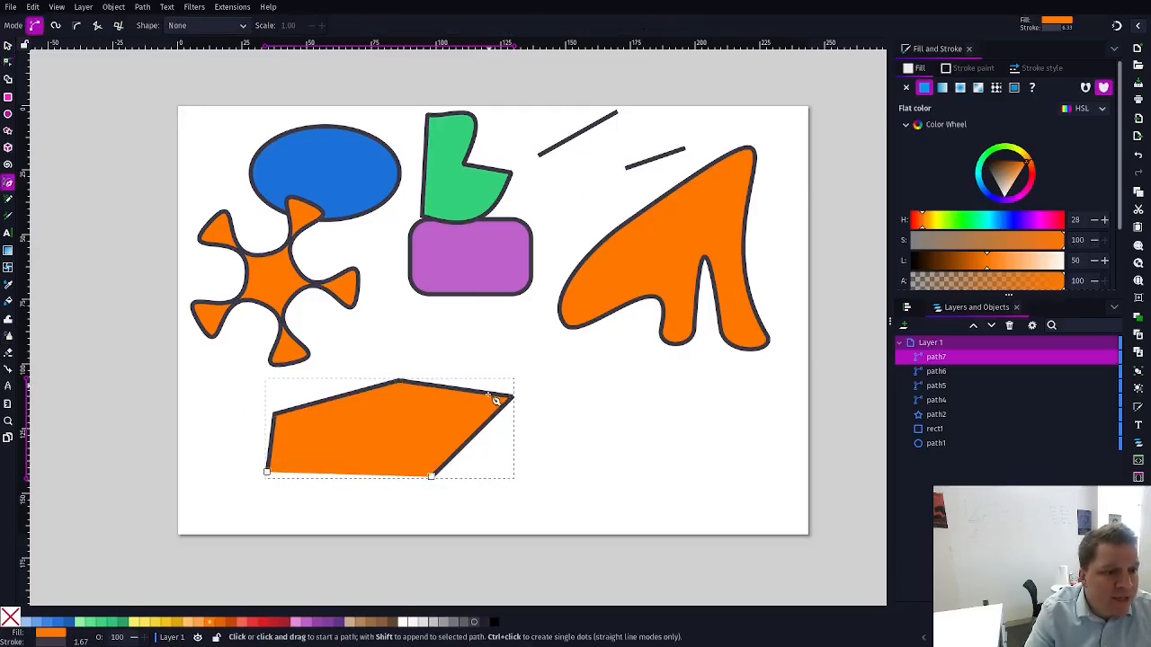
pyautogui.click(564, 392)
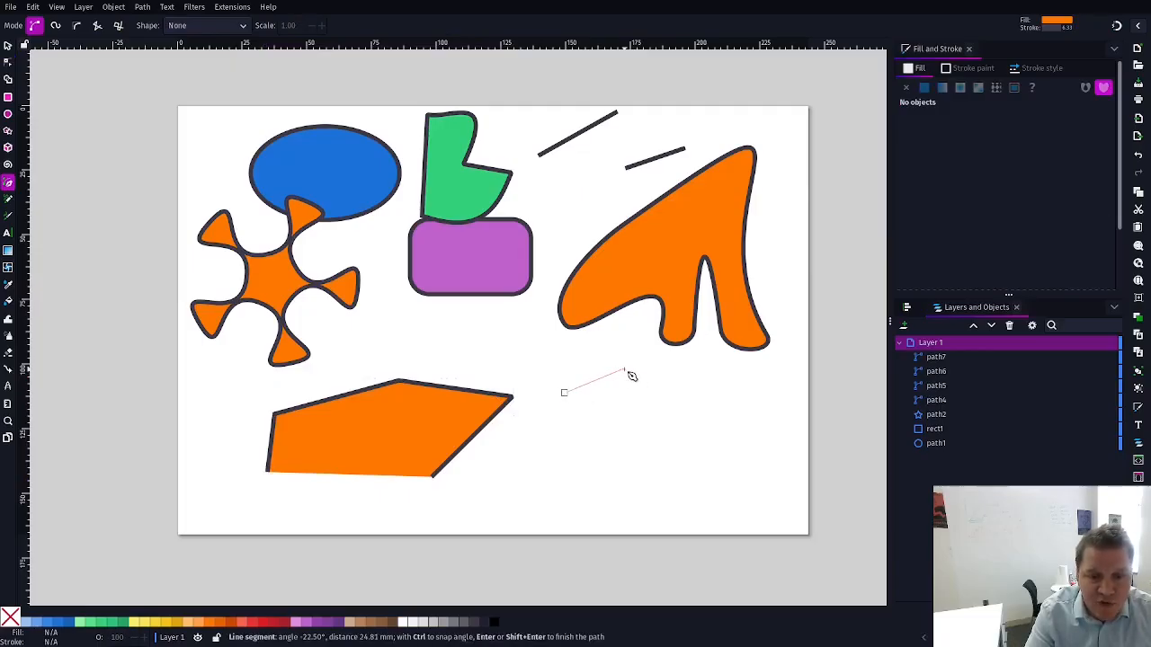
pyautogui.moveTo(623, 368); pyautogui.dragTo(660, 395)
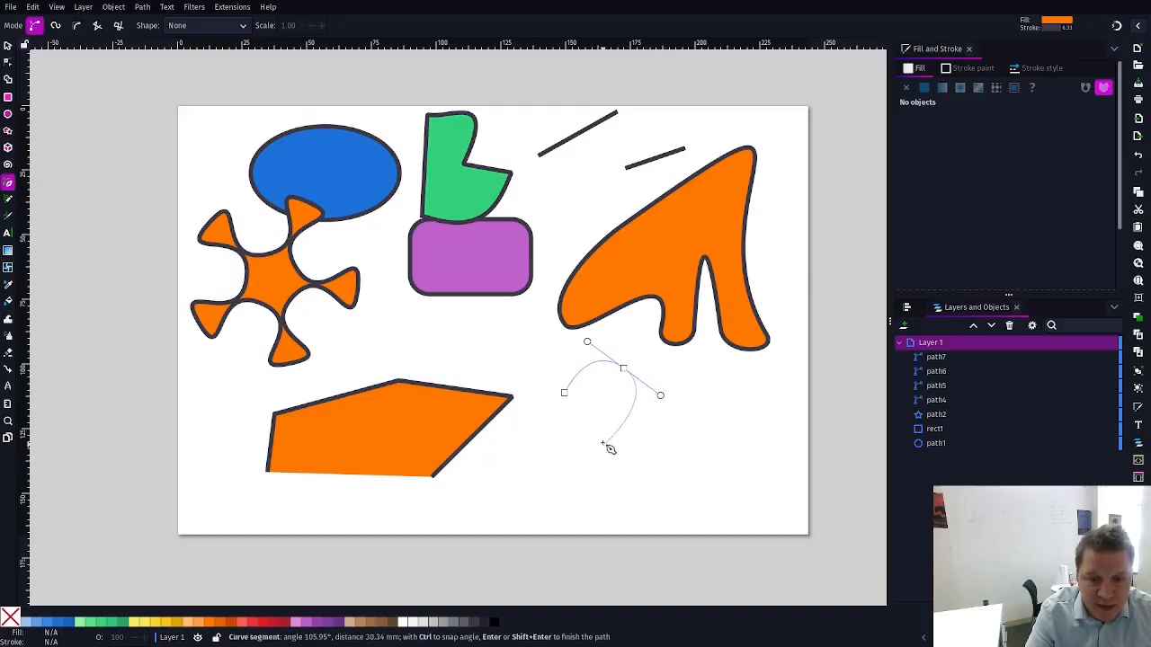
pyautogui.moveTo(601, 426); pyautogui.dragTo(650, 465)
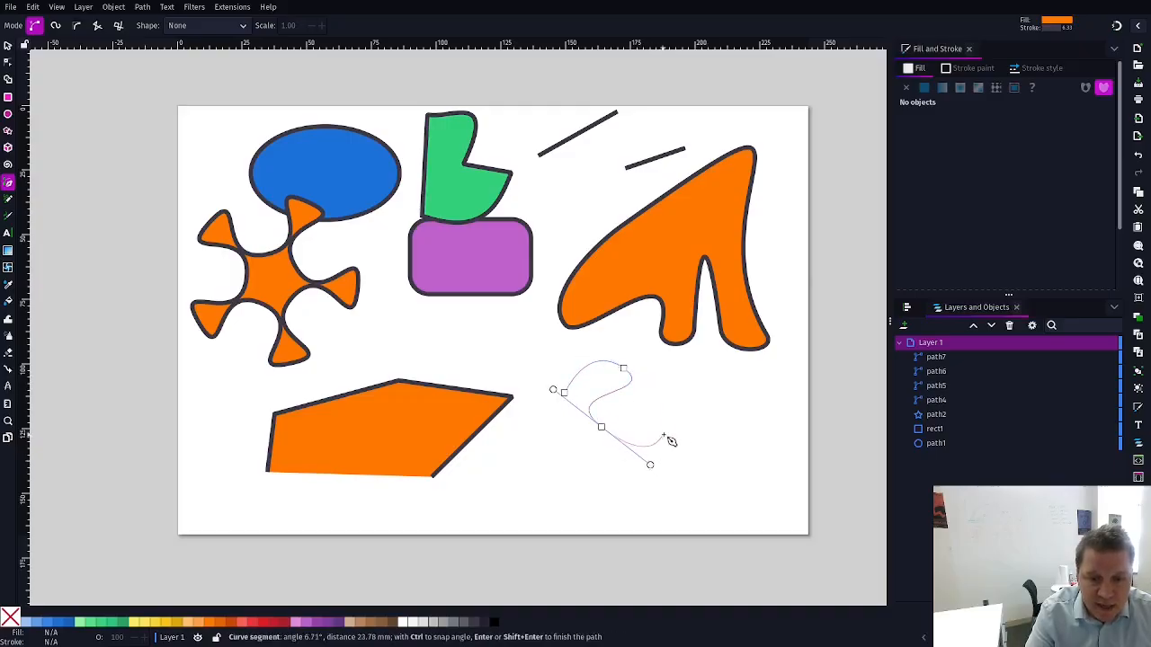
pyautogui.moveTo(676, 408); pyautogui.dragTo(572, 495)
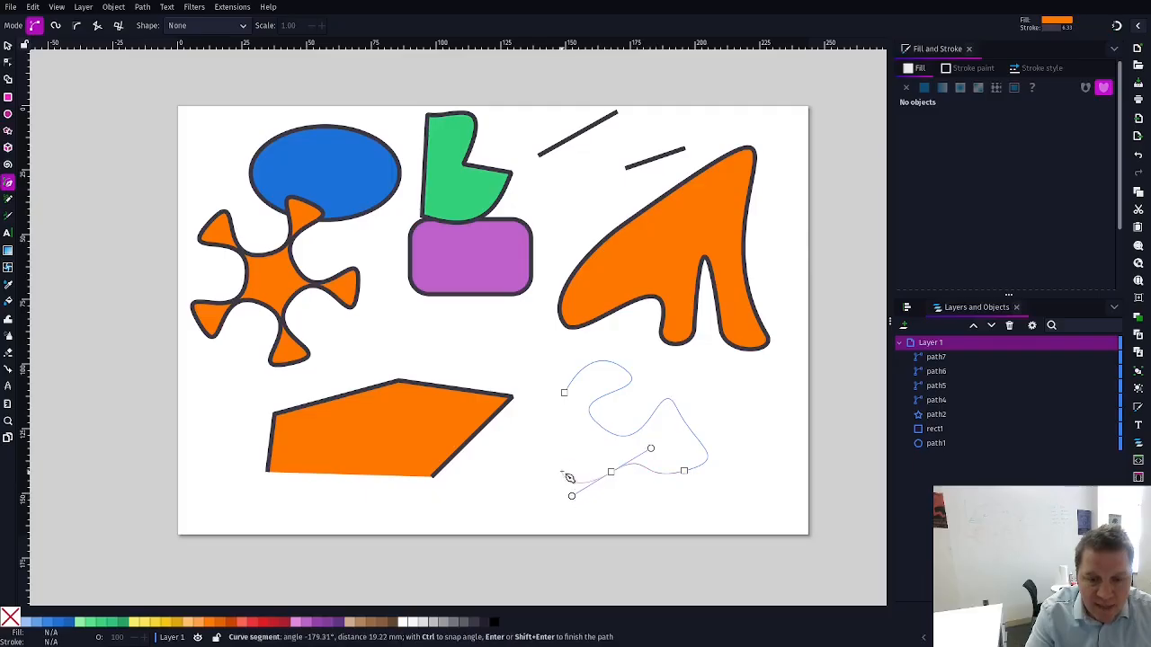
pyautogui.moveTo(573, 451); pyautogui.dragTo(531, 444)
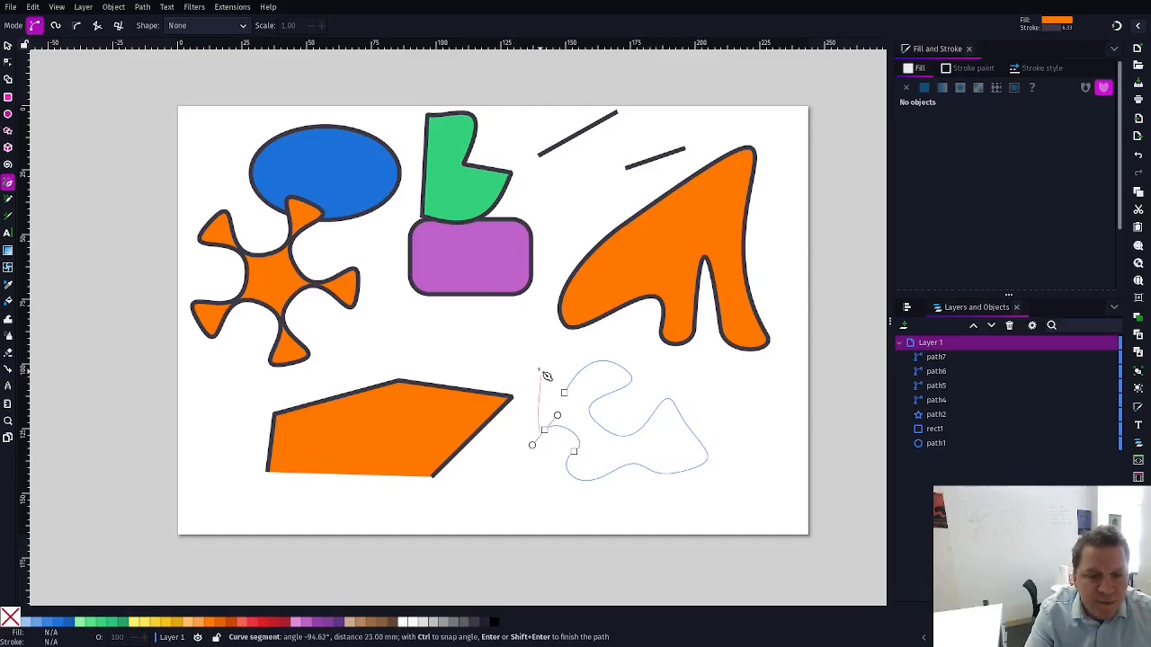
pyautogui.moveTo(522, 374); pyautogui.dragTo(543, 366)
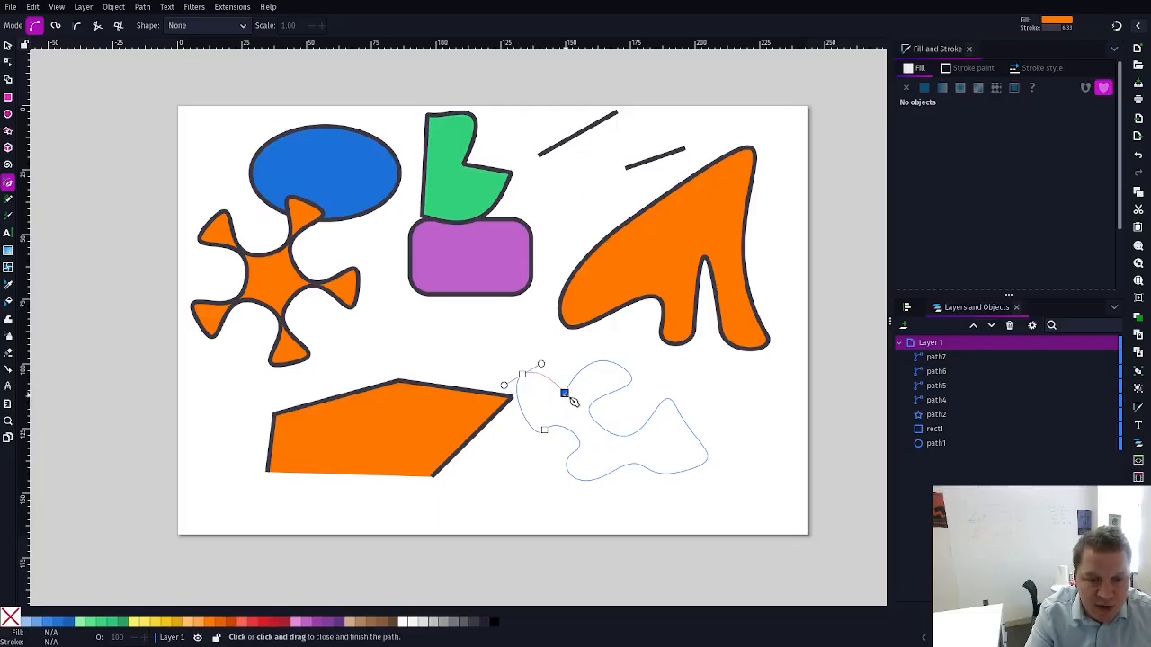
pyautogui.click(566, 395)
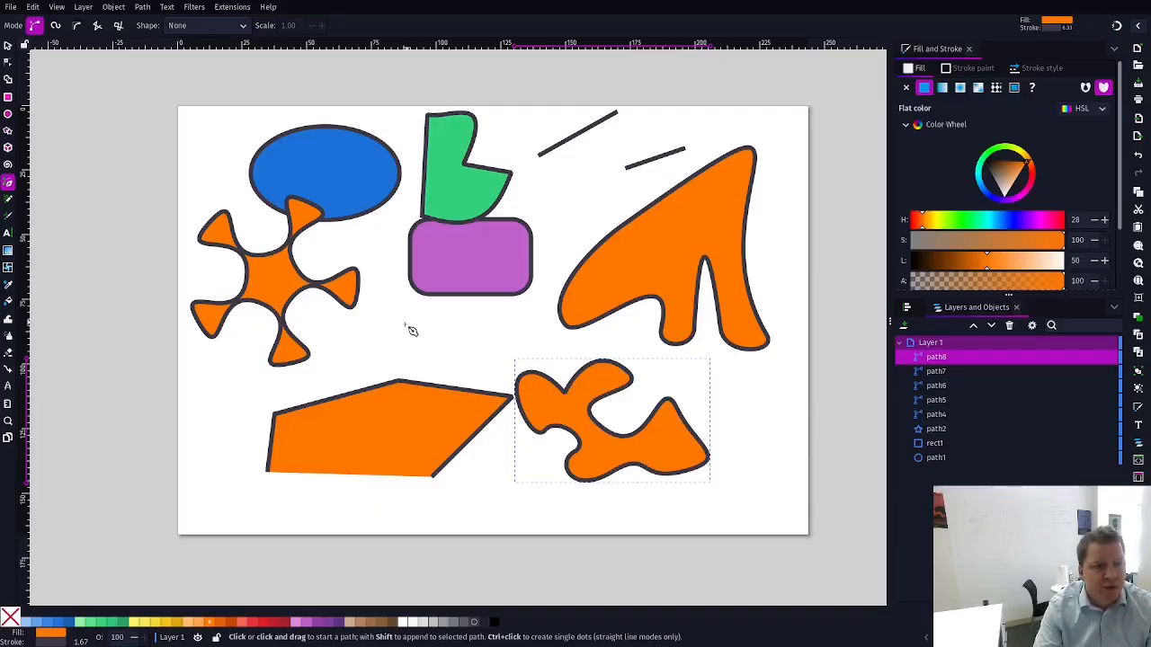
# - Draw a closed, self-looping Spiro path with the Pen tool between the star, the purple rectangle and the orange polygon
pyautogui.click(55, 26)
pyautogui.click(348, 362)
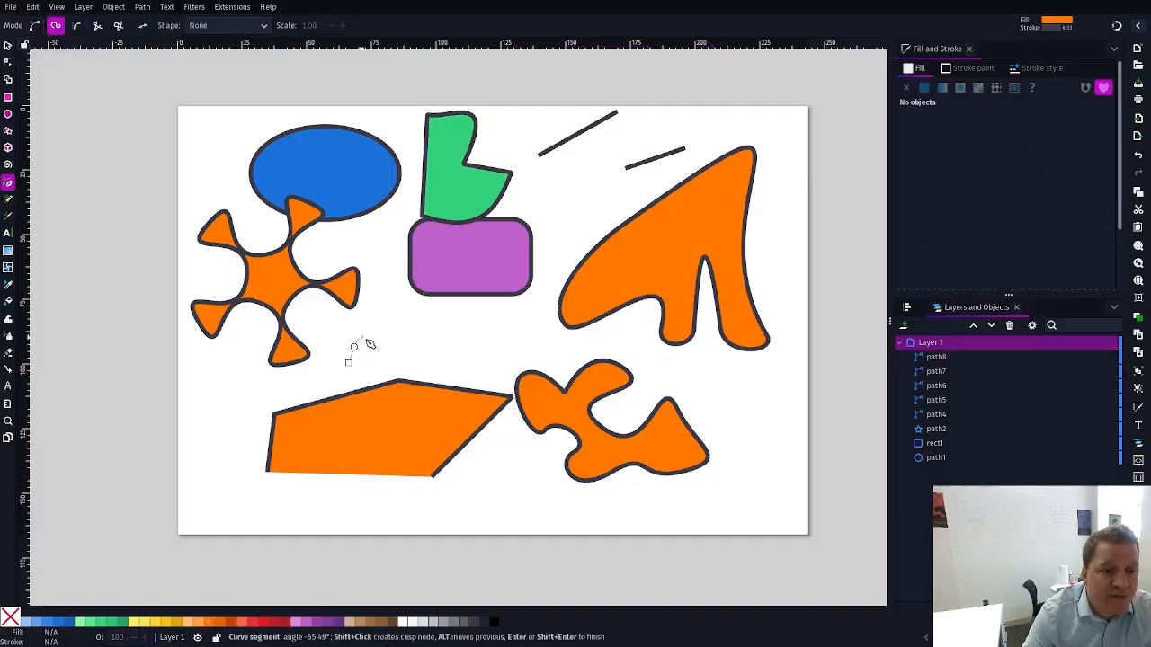
pyautogui.click(421, 319)
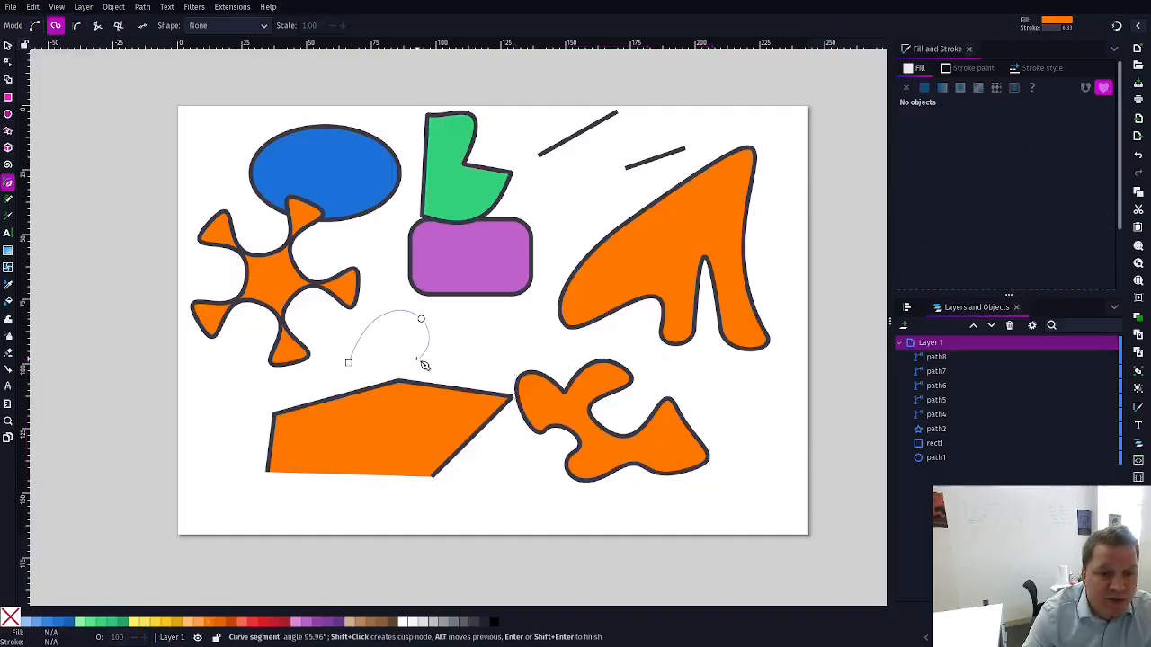
pyautogui.click(414, 358)
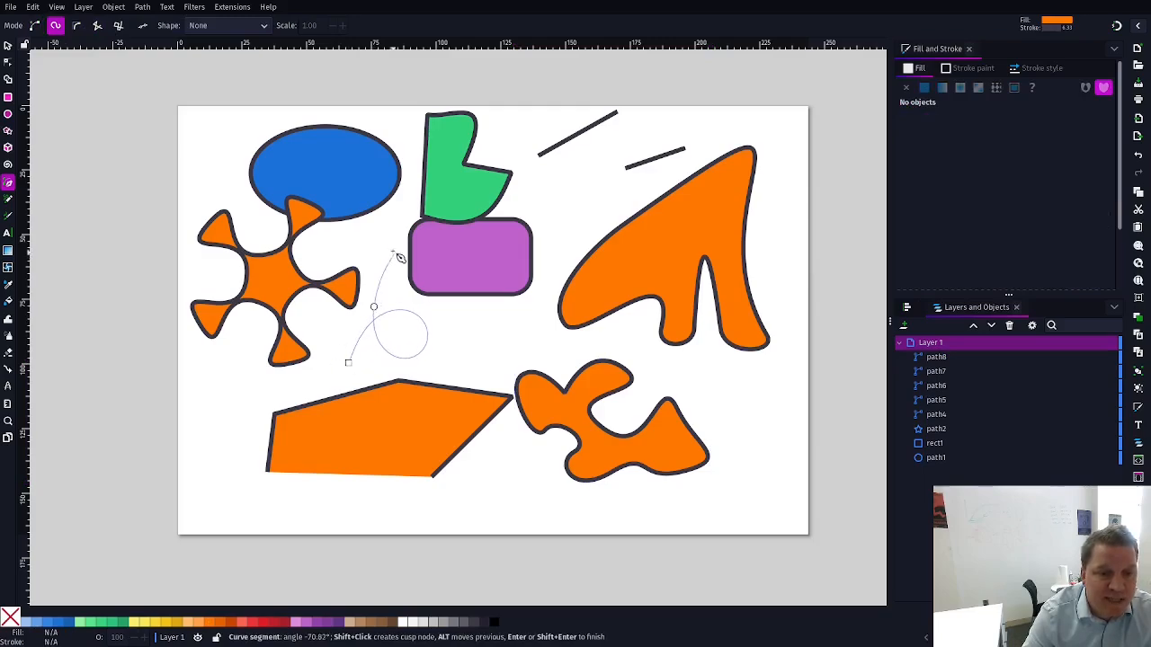
pyautogui.click(386, 229)
pyautogui.click(479, 329)
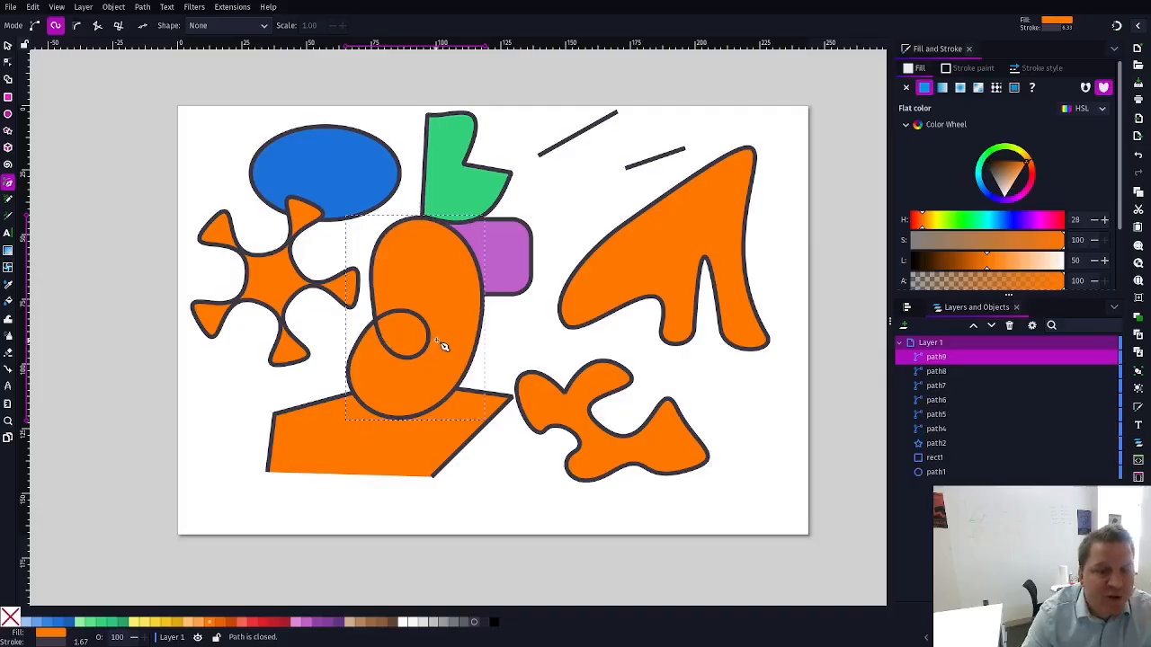
# - Reshape the looping Spiro path by moving the inner loop's node down to its lower edge and the lower-left node outward below the star
pyautogui.press('s')
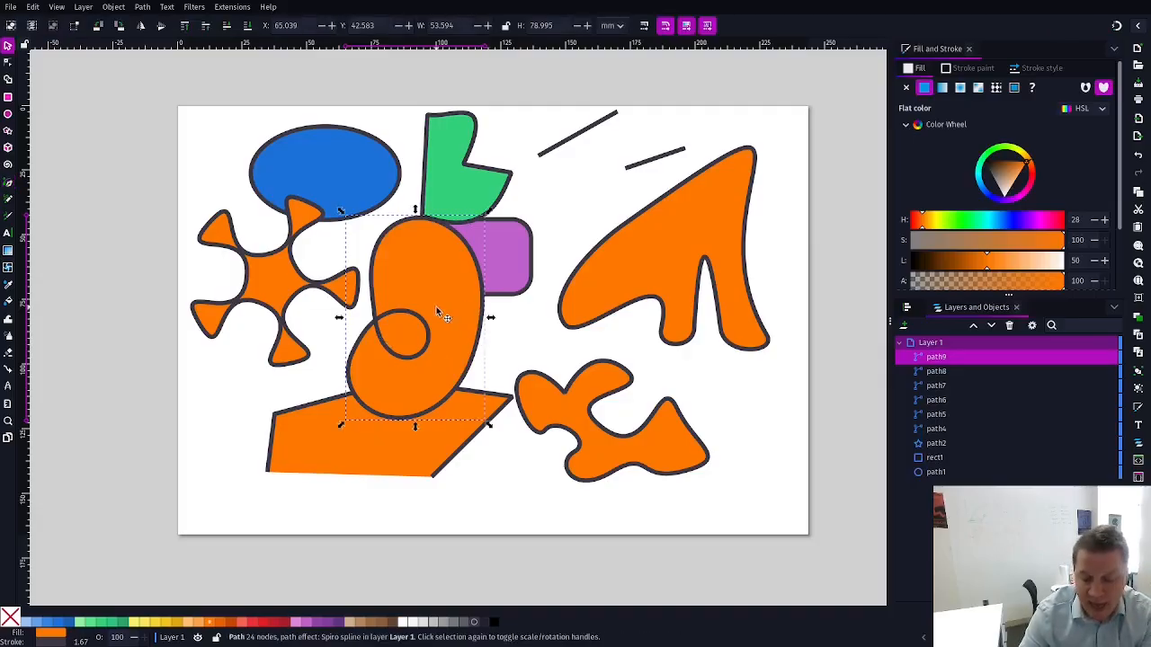
pyautogui.press('n')
pyautogui.moveTo(417, 314); pyautogui.dragTo(437, 331)
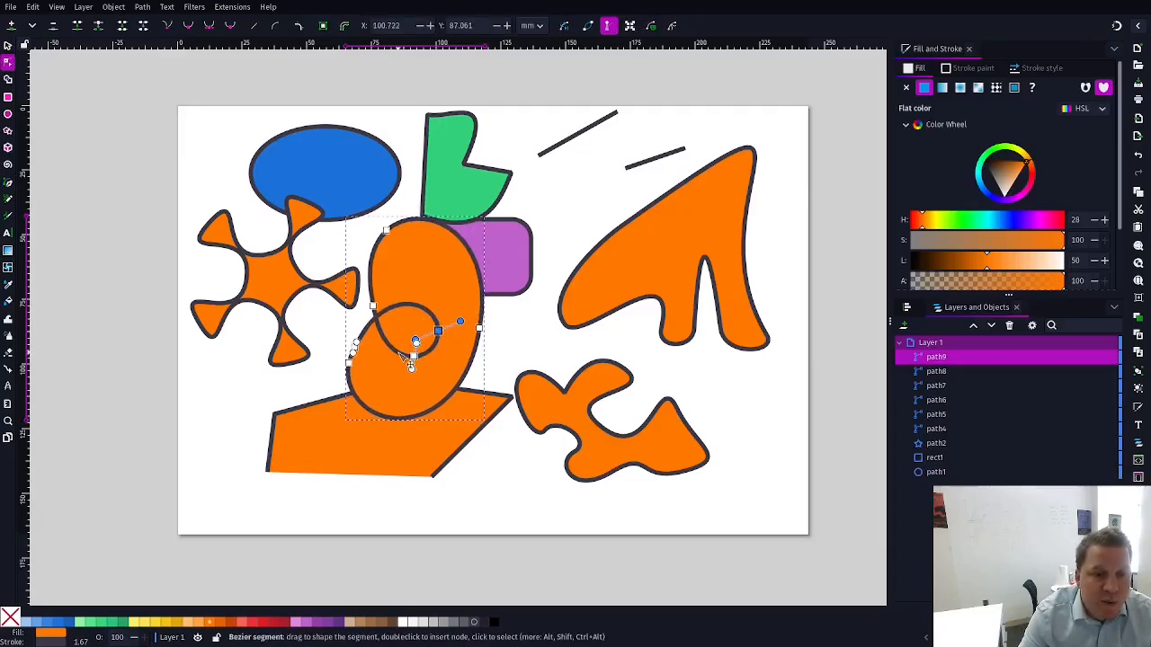
pyautogui.click(404, 326)
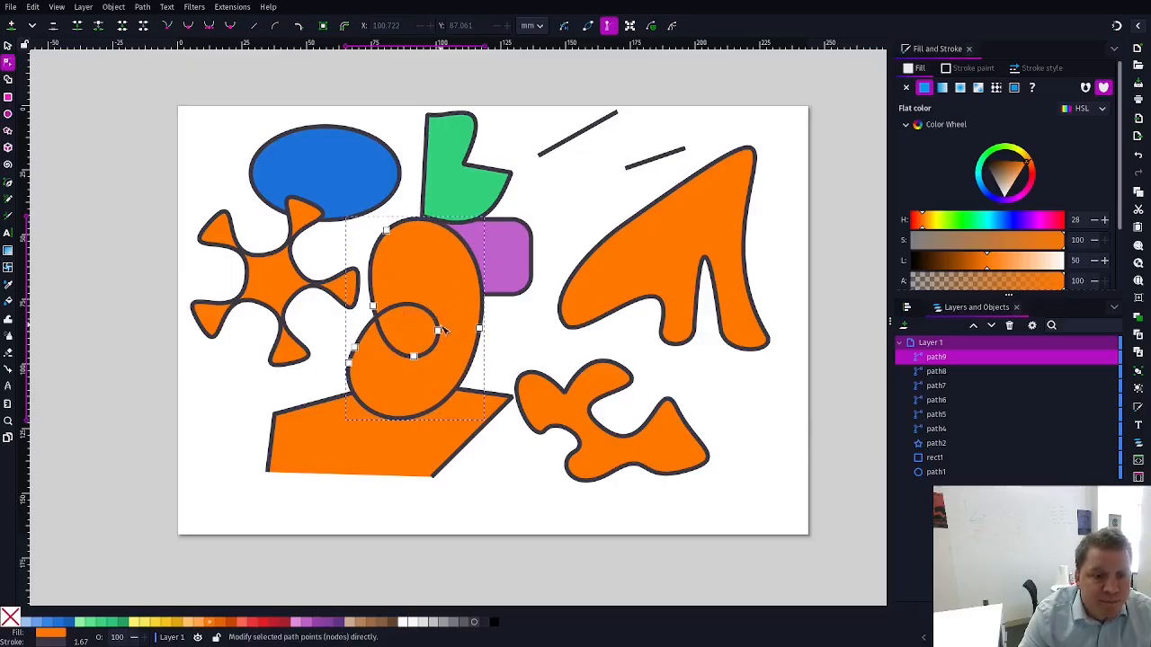
pyautogui.moveTo(438, 331); pyautogui.dragTo(405, 381)
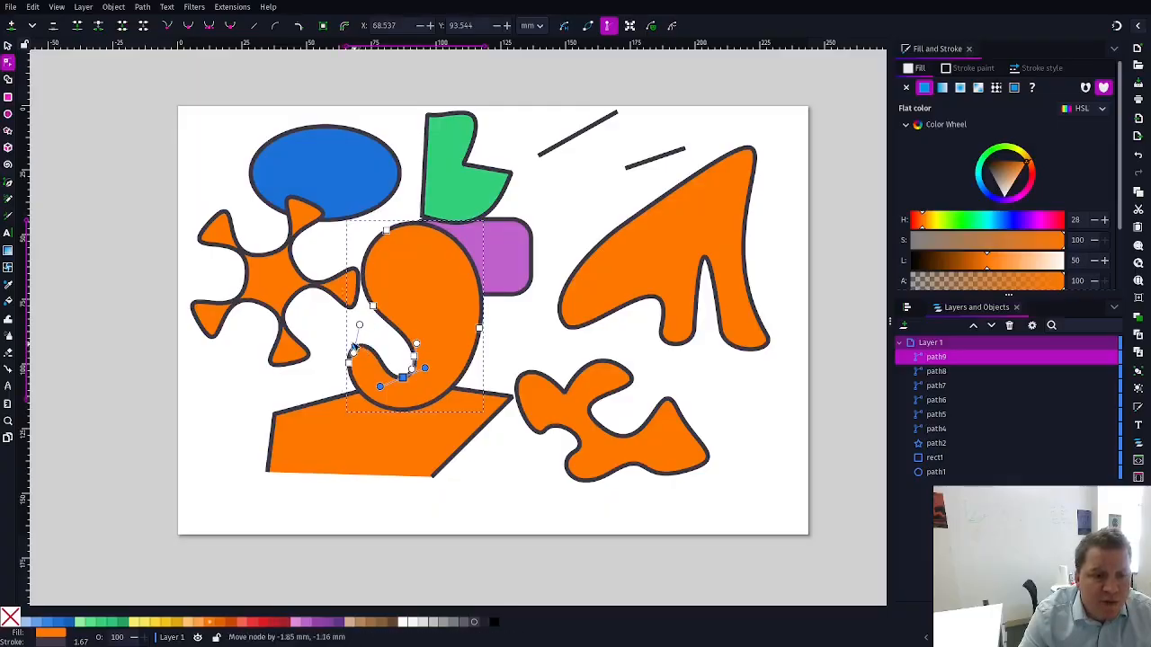
pyautogui.moveTo(352, 352); pyautogui.dragTo(322, 338)
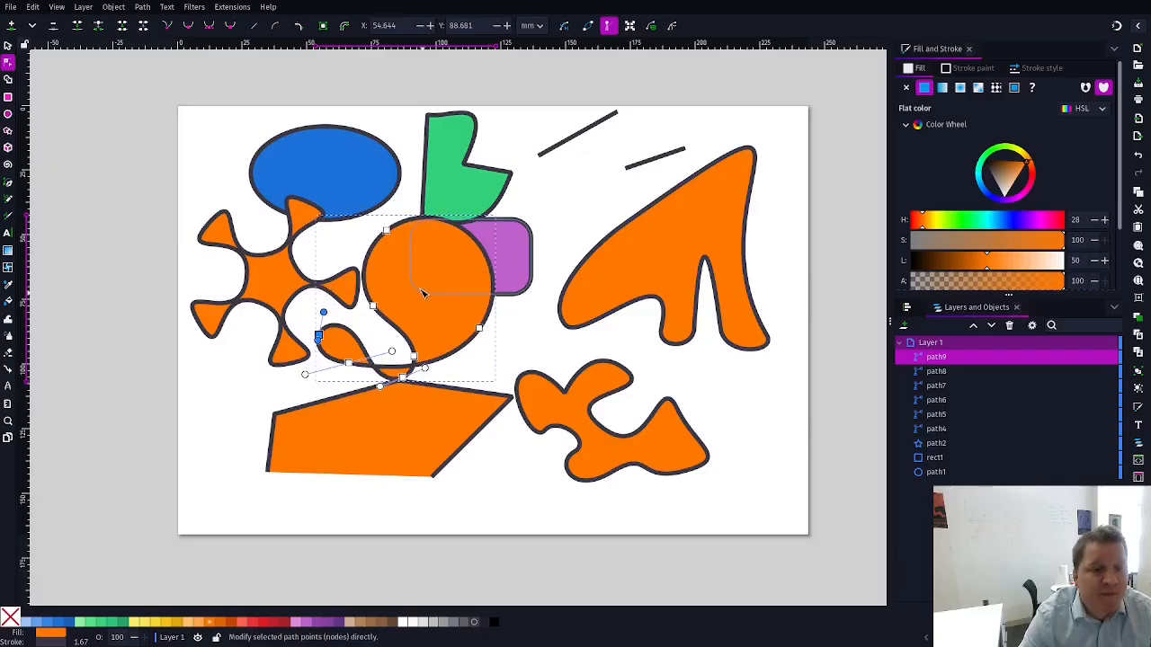
# - Delete all shapes and paths from the page
pyautogui.press('s')
pyautogui.moveTo(95, 110); pyautogui.dragTo(827, 534)
pyautogui.press('Delete')
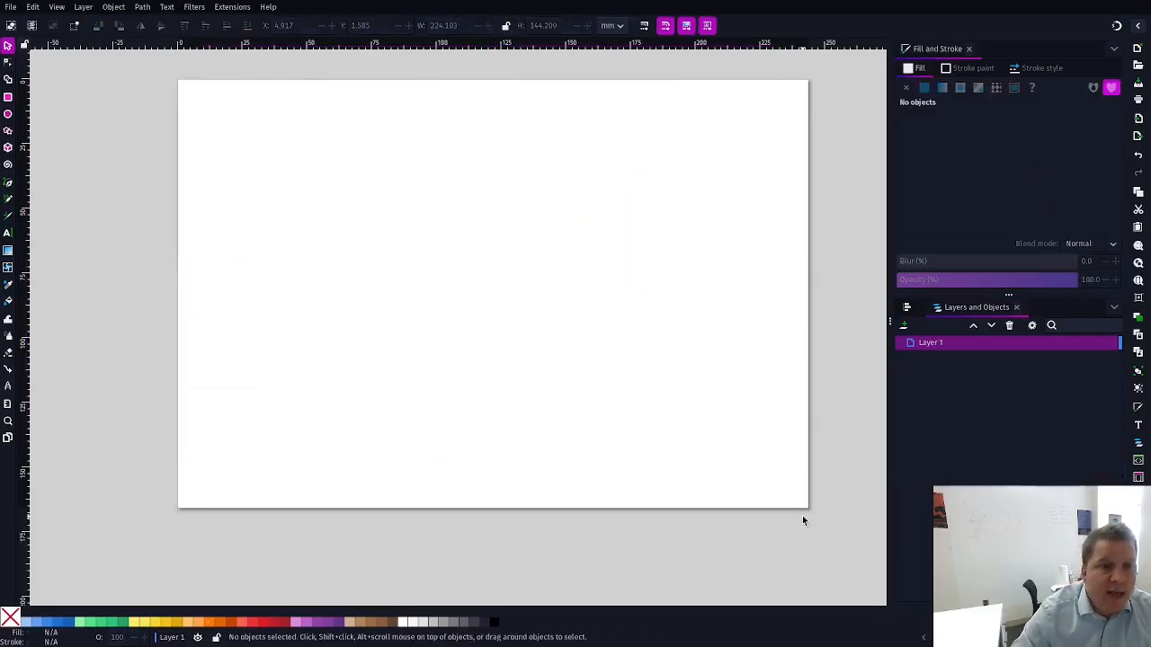
# - Draw a closed freehand blob with two lobes, about 148 mm wide and 67 mm high, across the upper page with the Pencil tool
pyautogui.click(9, 201)
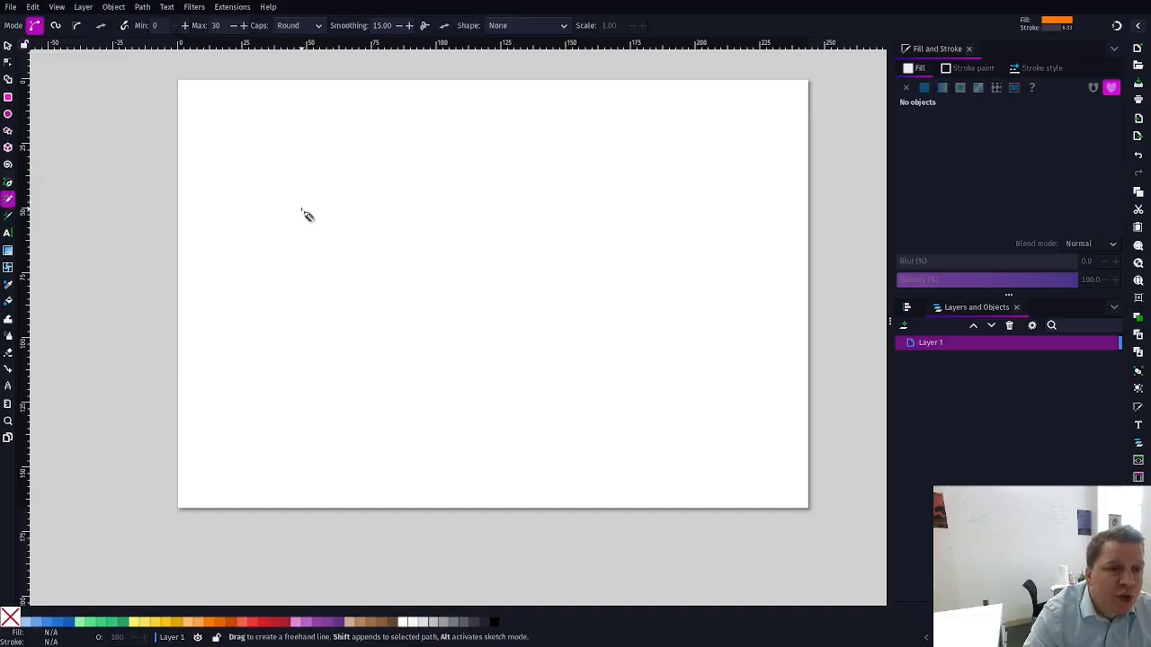
pyautogui.moveTo(298, 202)
pyautogui.mouseDown()
pyautogui.moveTo(325, 165)
pyautogui.moveTo(363, 163)
pyautogui.moveTo(452, 197)
pyautogui.moveTo(562, 158)
pyautogui.moveTo(622, 169)
pyautogui.moveTo(663, 199)
pyautogui.moveTo(671, 239)
pyautogui.moveTo(626, 281)
pyautogui.moveTo(534, 266)
pyautogui.moveTo(407, 326)
pyautogui.moveTo(350, 308)
pyautogui.moveTo(308, 269)
pyautogui.moveTo(300, 206)
pyautogui.mouseUp()
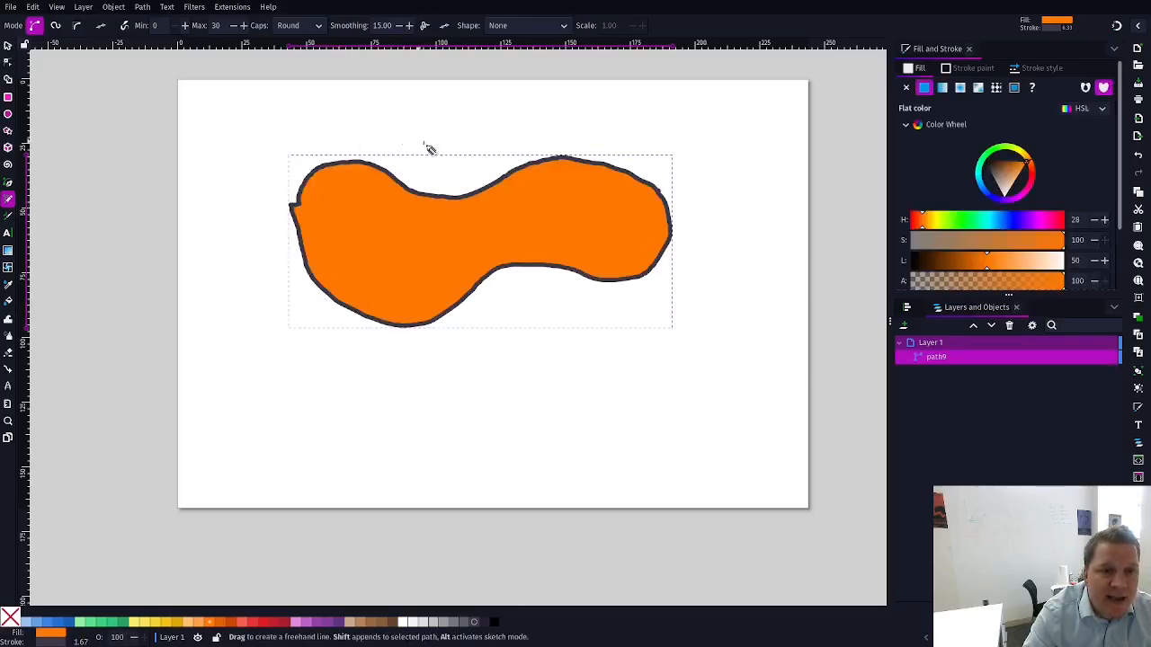
pyautogui.press('s')
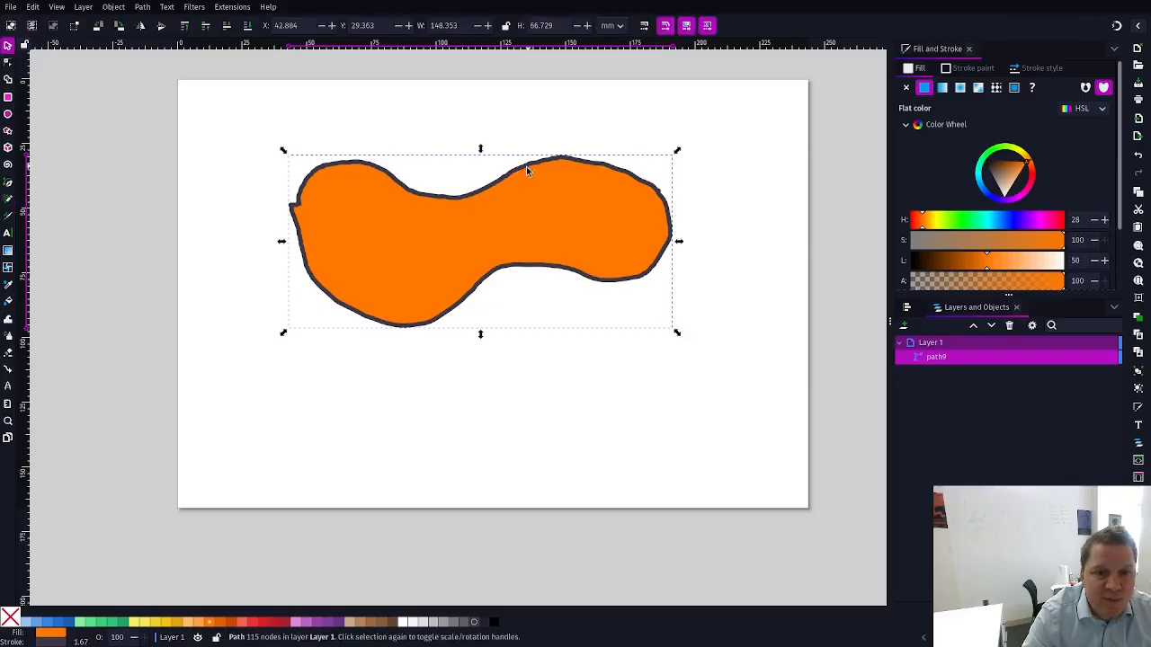
# - Make the nodes around the blob's upper-left lobe auto-smooth, and apply the smooth node type to them
pyautogui.press('n')
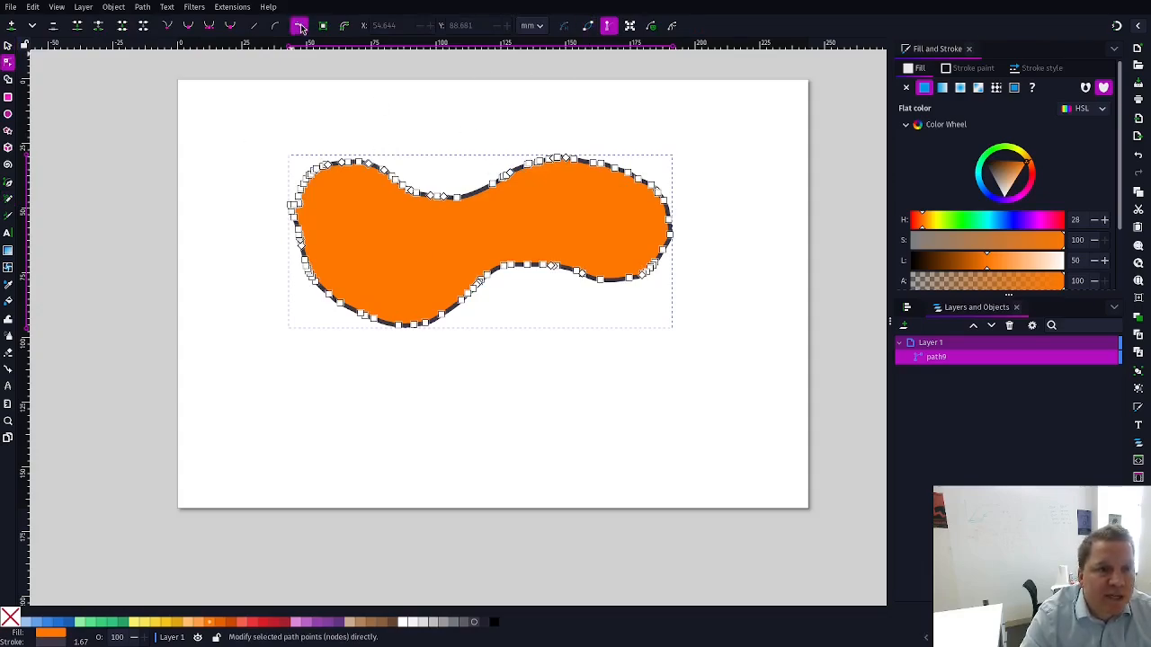
pyautogui.click(230, 28)
pyautogui.press('s')
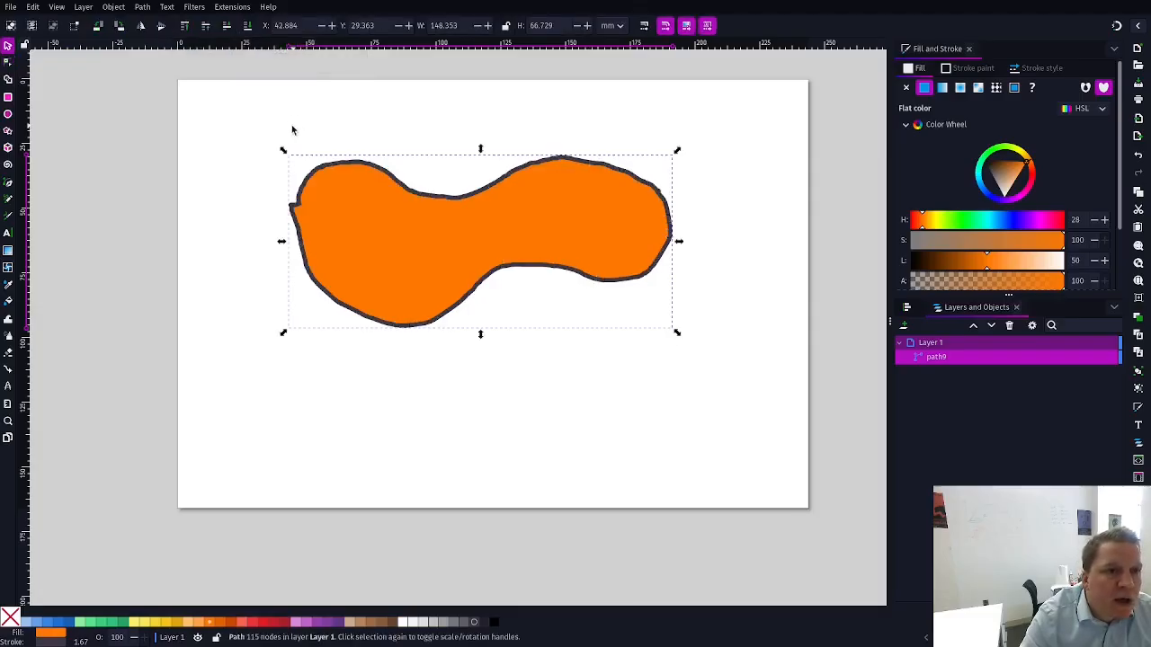
pyautogui.click(8, 61)
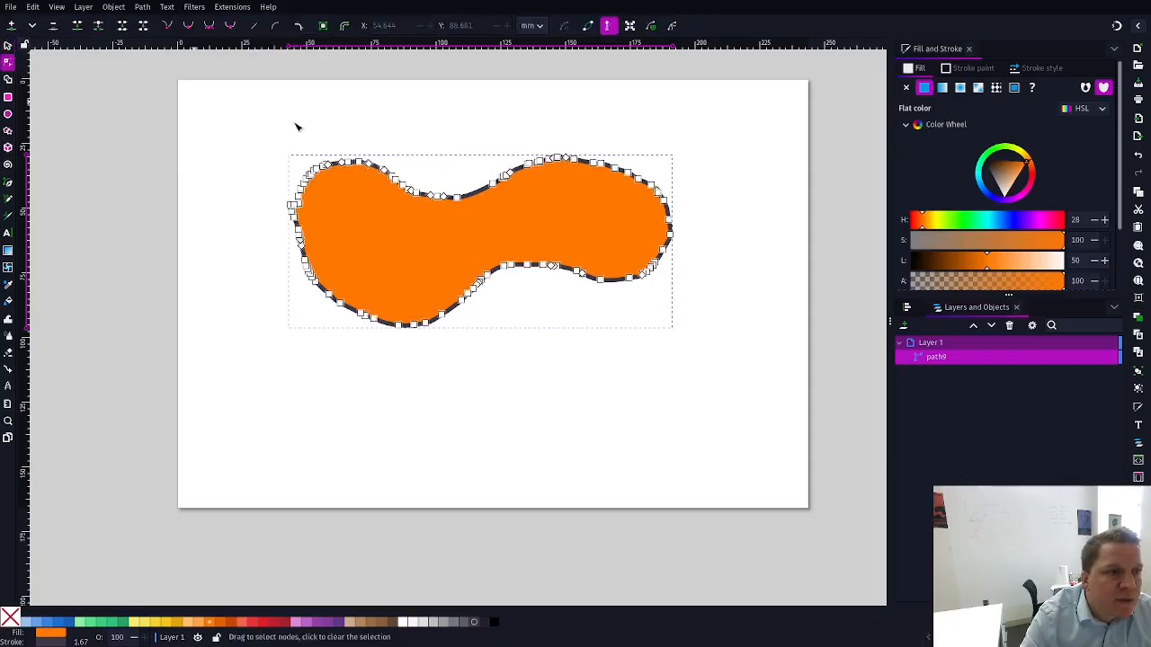
pyautogui.moveTo(206, 145); pyautogui.dragTo(429, 232)
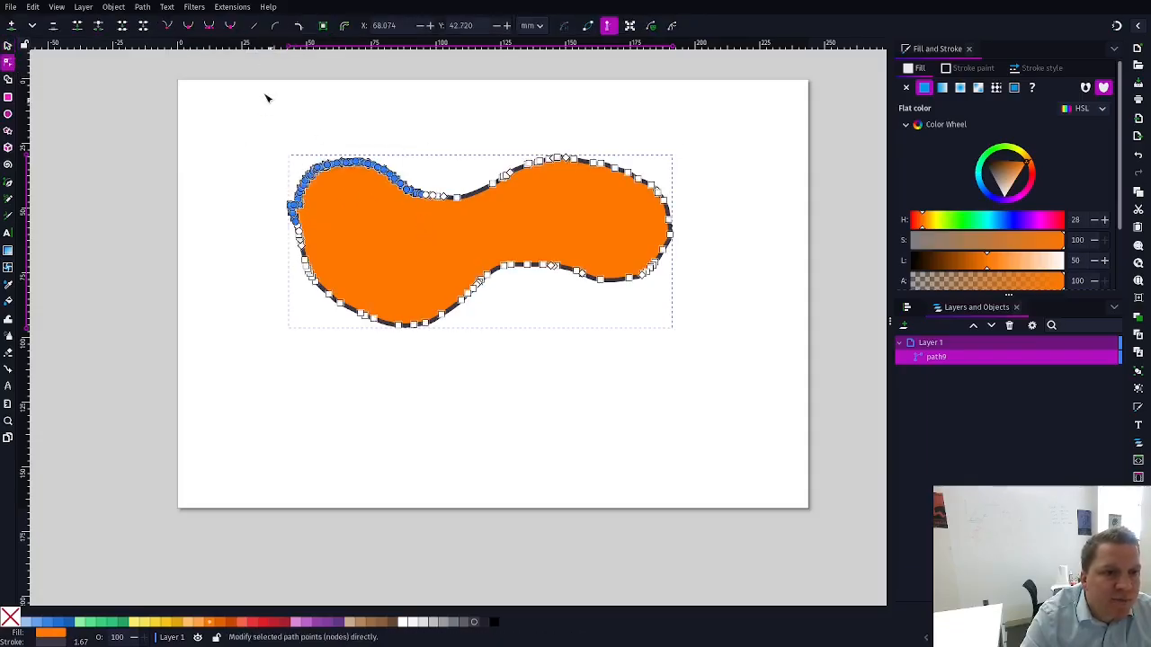
pyautogui.click(231, 27)
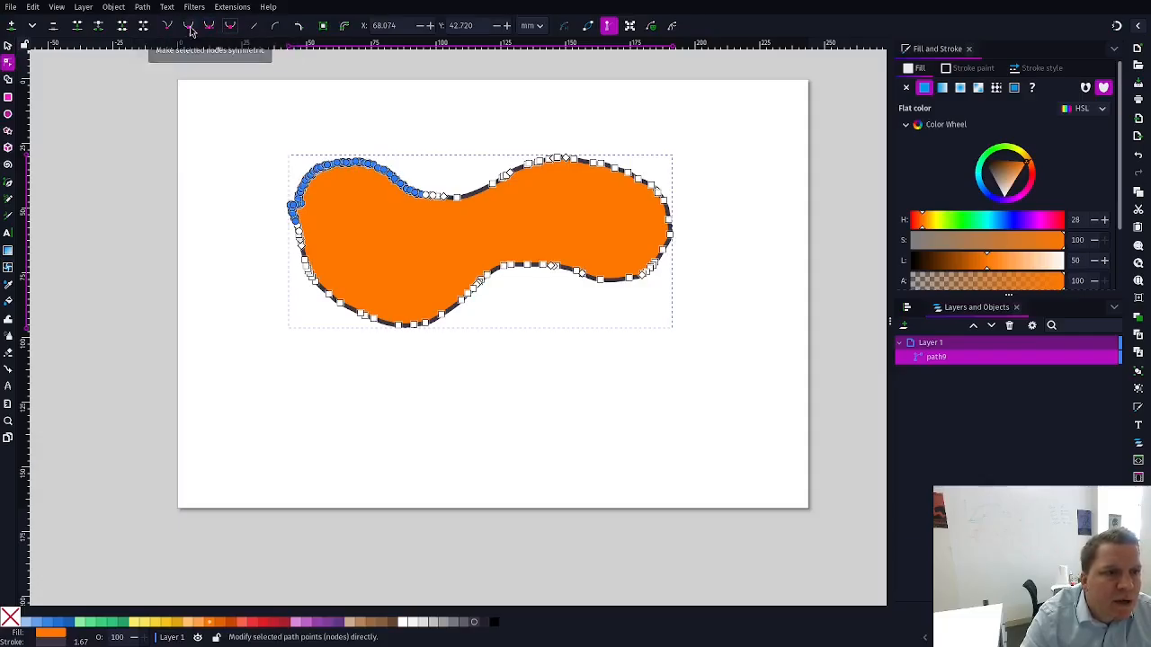
pyautogui.click(188, 30)
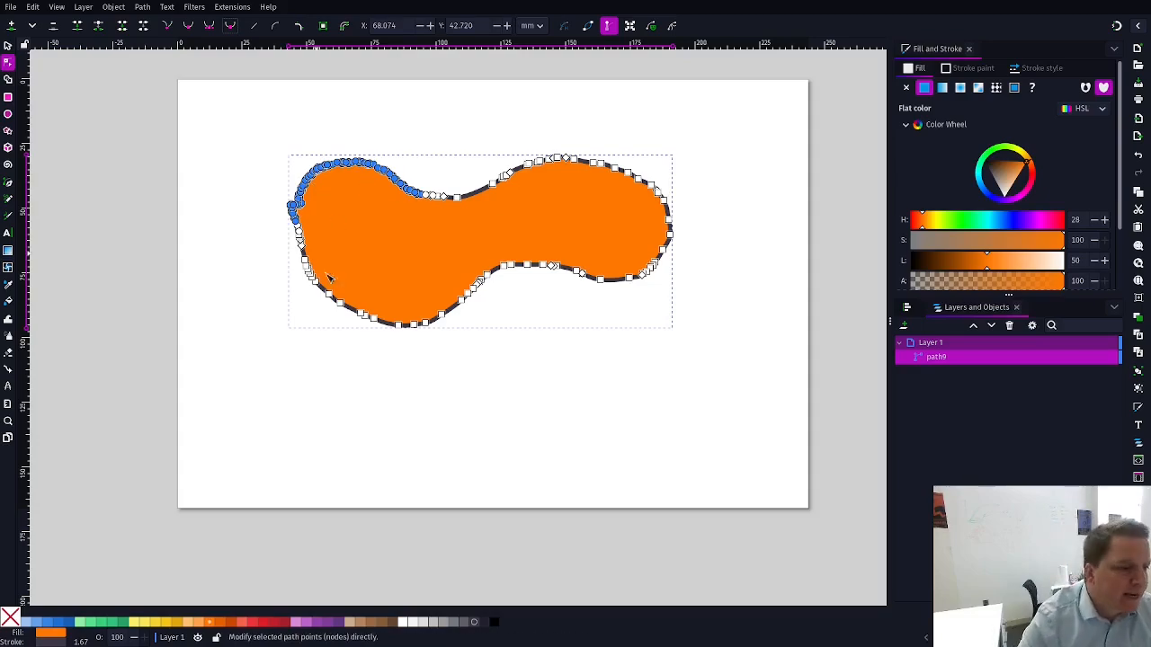
# - Simplify the whole blob path to reduce its nodes, and show its remaining nodes for editing
pyautogui.press('s')
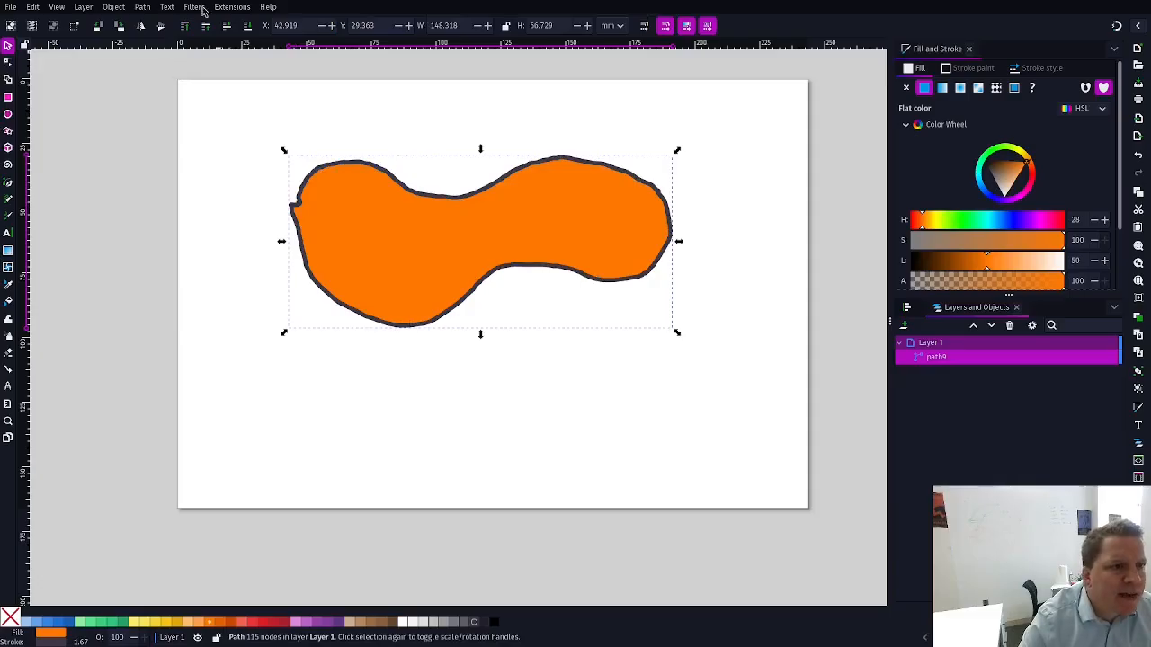
pyautogui.click(145, 8)
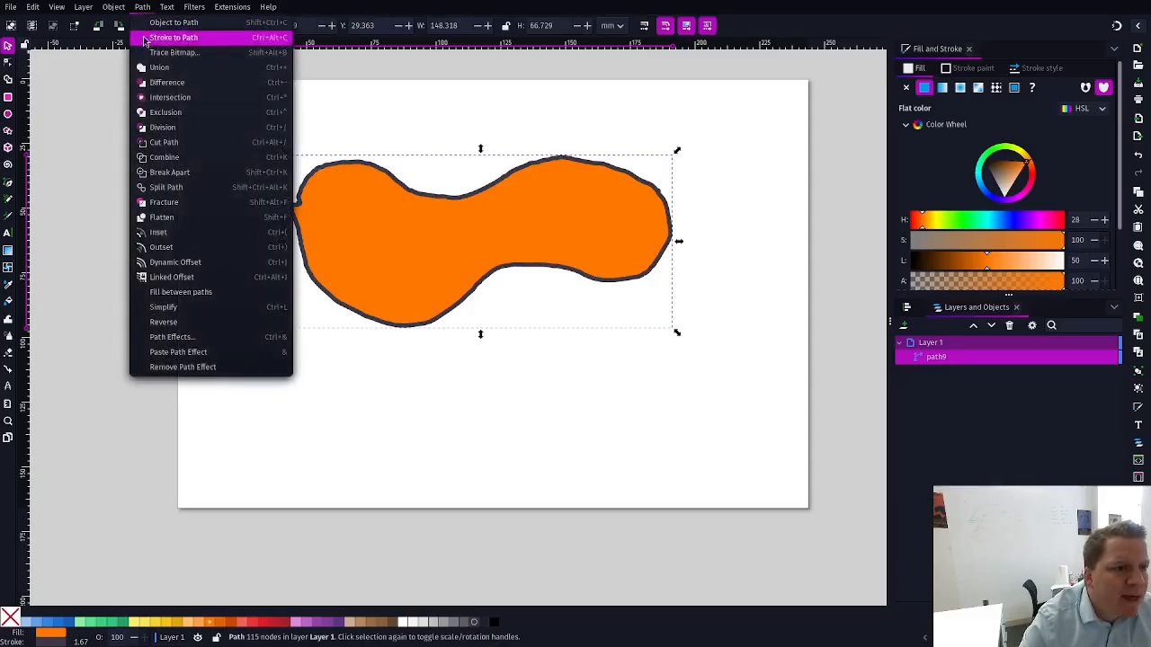
pyautogui.click(190, 309)
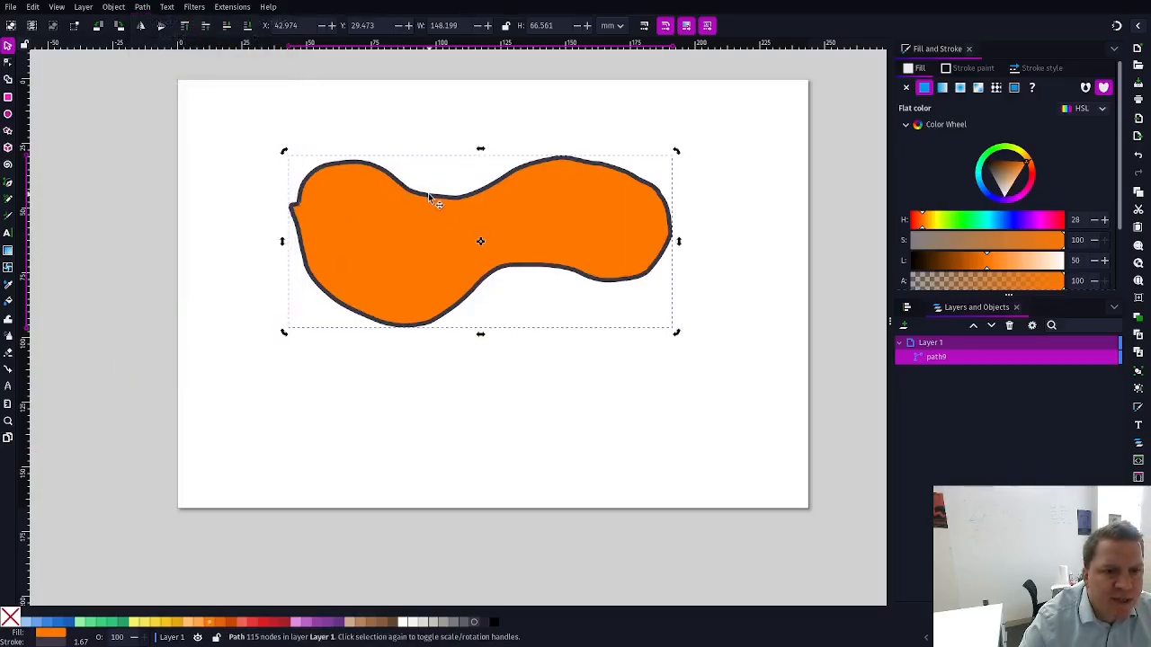
pyautogui.press('n')
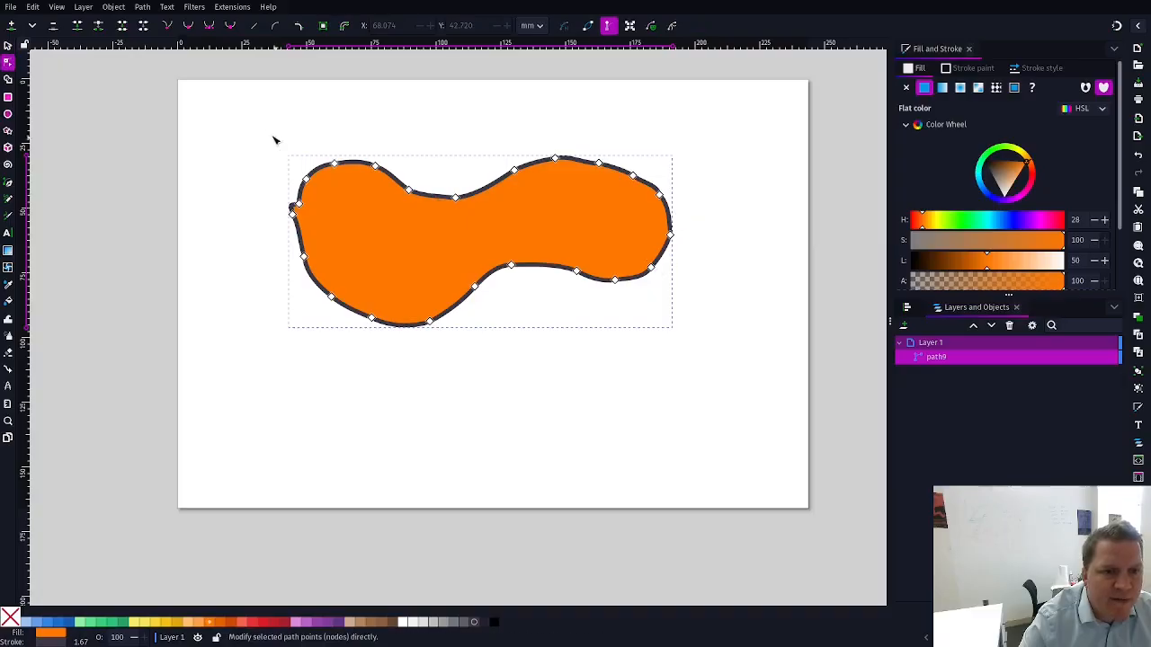
# - Simplify the blob path two more times, first with all of its nodes selected and again with none selected
pyautogui.moveTo(260, 126); pyautogui.dragTo(706, 346)
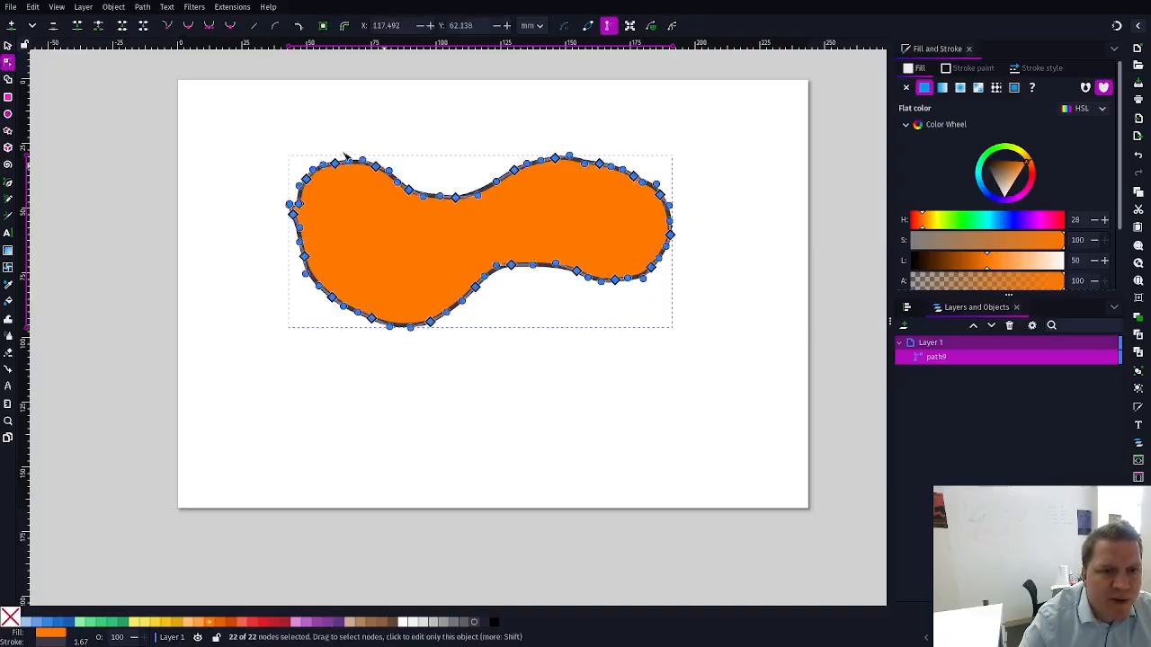
pyautogui.click(143, 7)
pyautogui.click(180, 307)
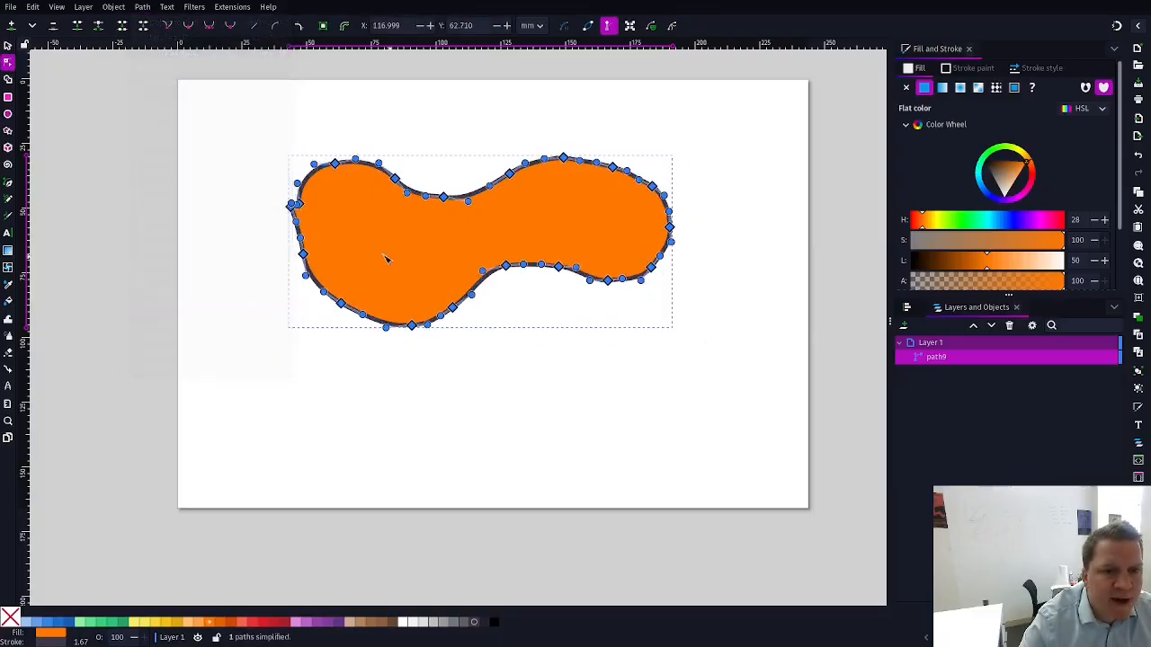
pyautogui.click(214, 175)
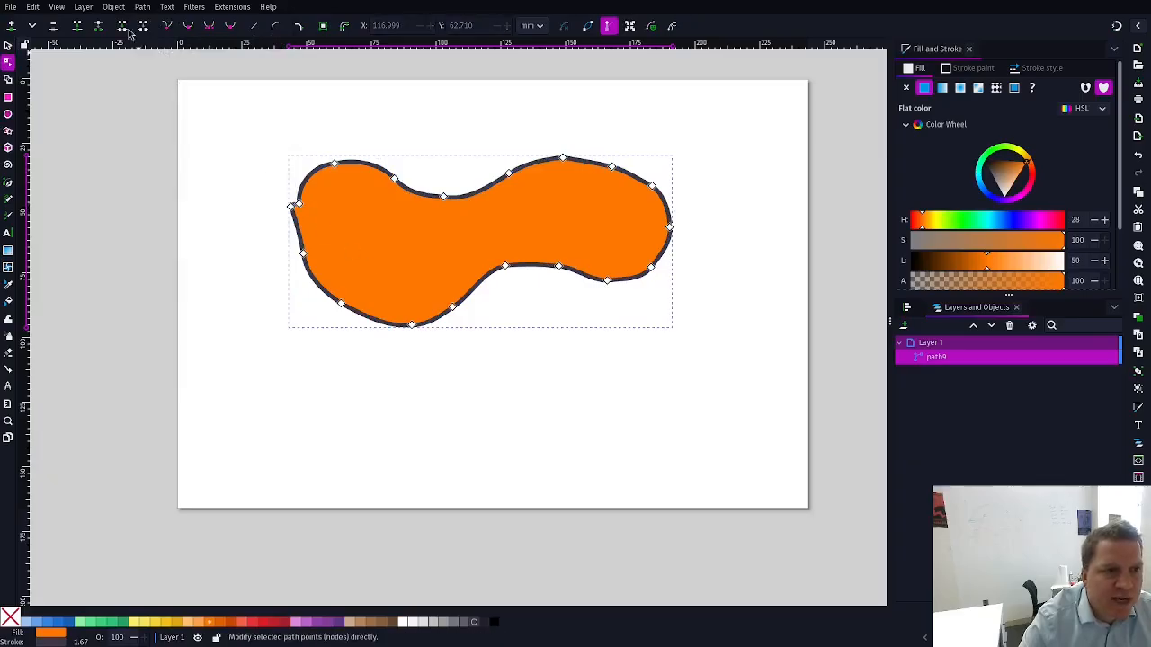
pyautogui.click(150, 9)
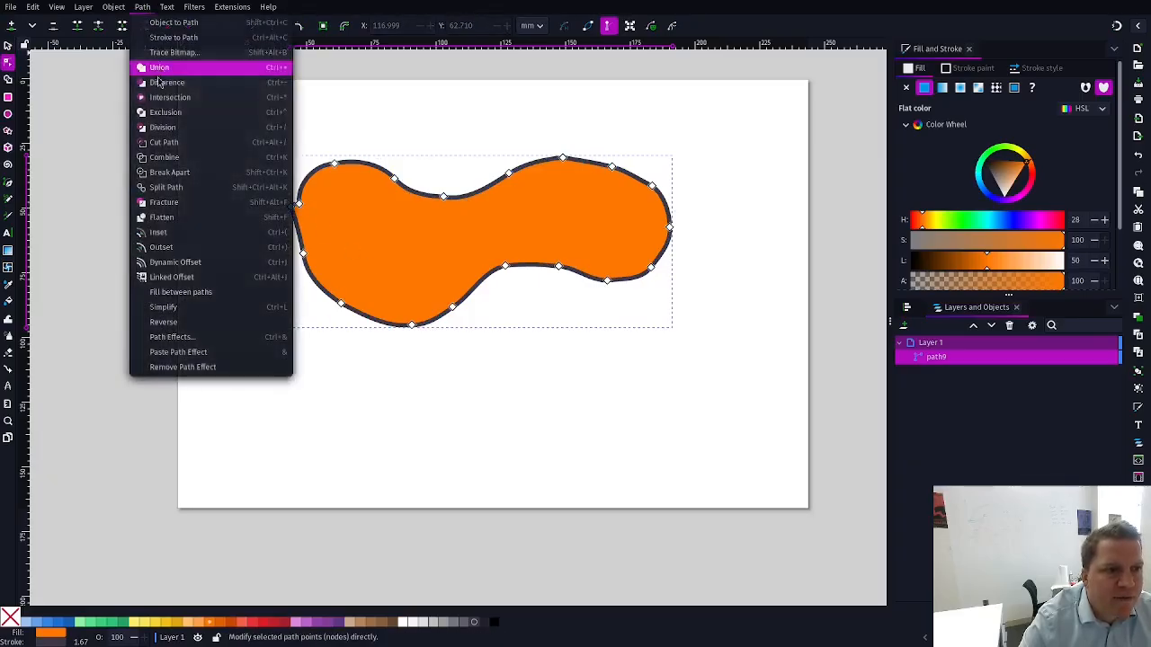
pyautogui.click(192, 309)
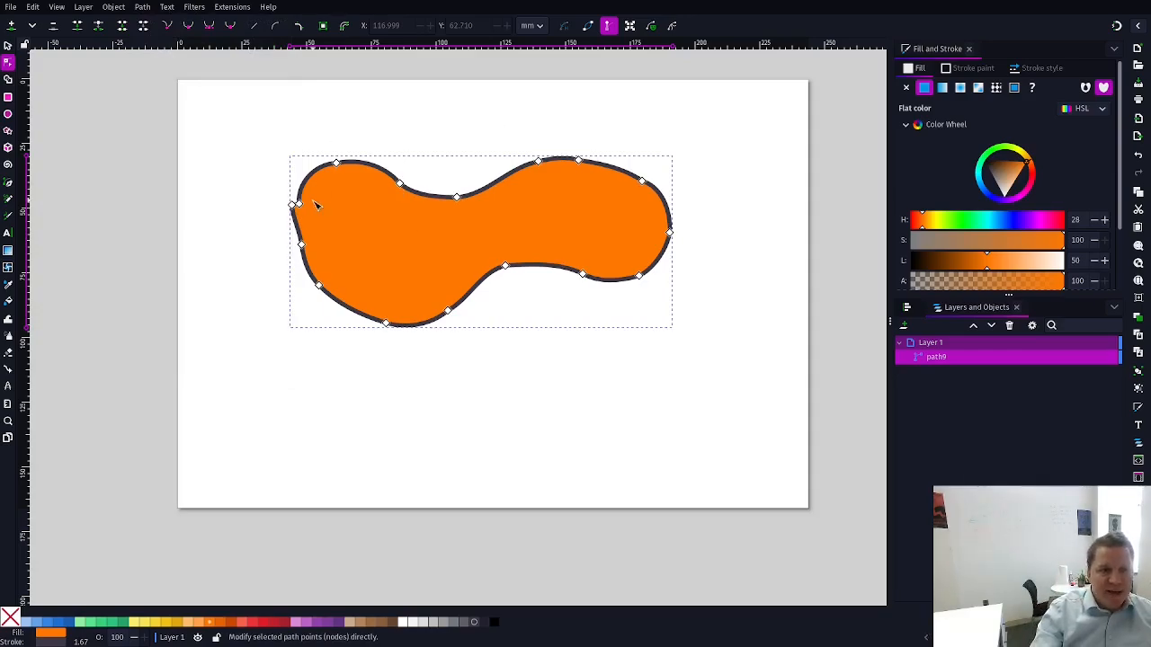
# - Reshape the blob's left end by pulling its two closely spaced nodes outward, making both symmetric and lengthening the upper node's handles
pyautogui.moveTo(299, 204); pyautogui.dragTo(279, 171)
pyautogui.click(284, 204)
pyautogui.click(295, 181)
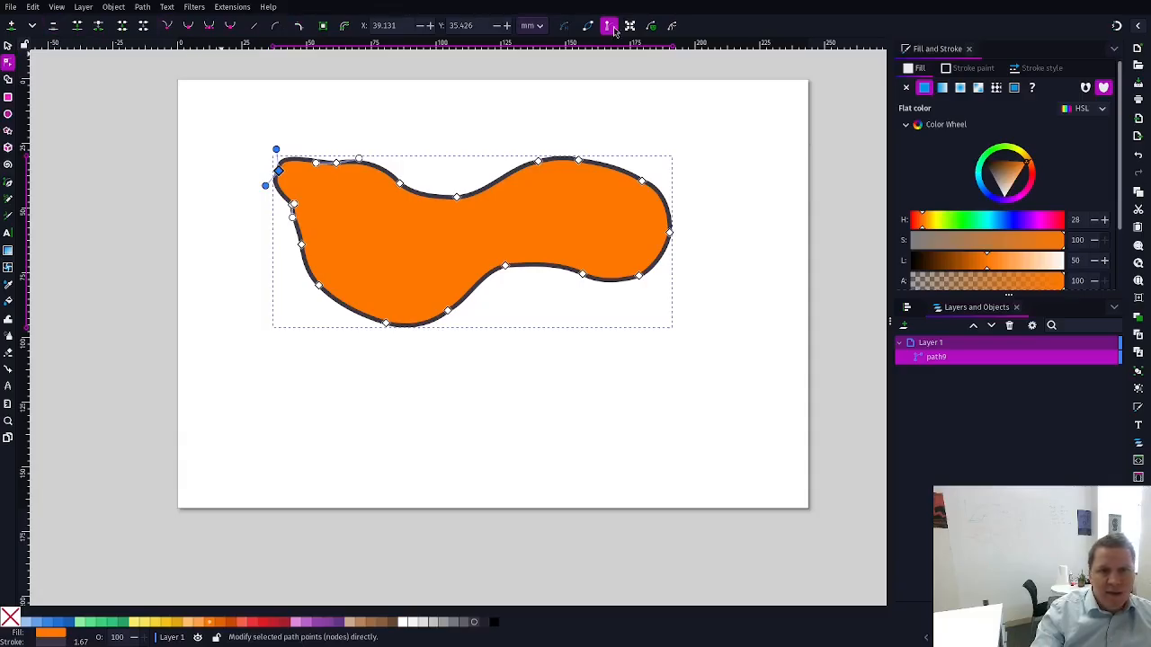
pyautogui.click(209, 26)
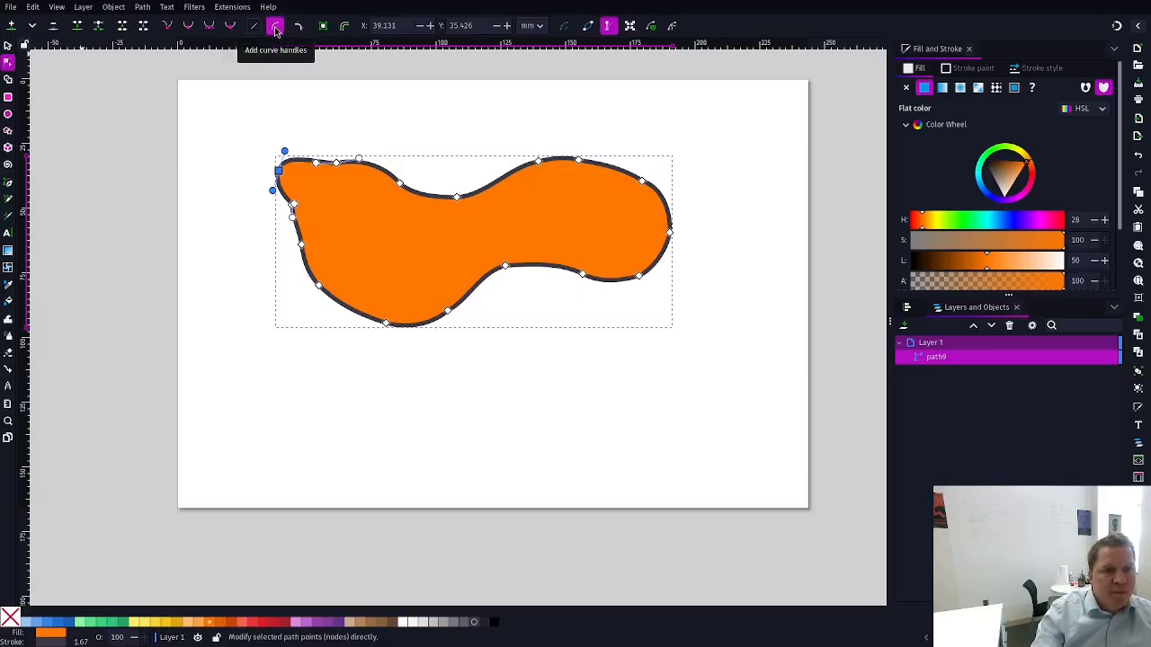
pyautogui.moveTo(284, 151); pyautogui.dragTo(310, 129)
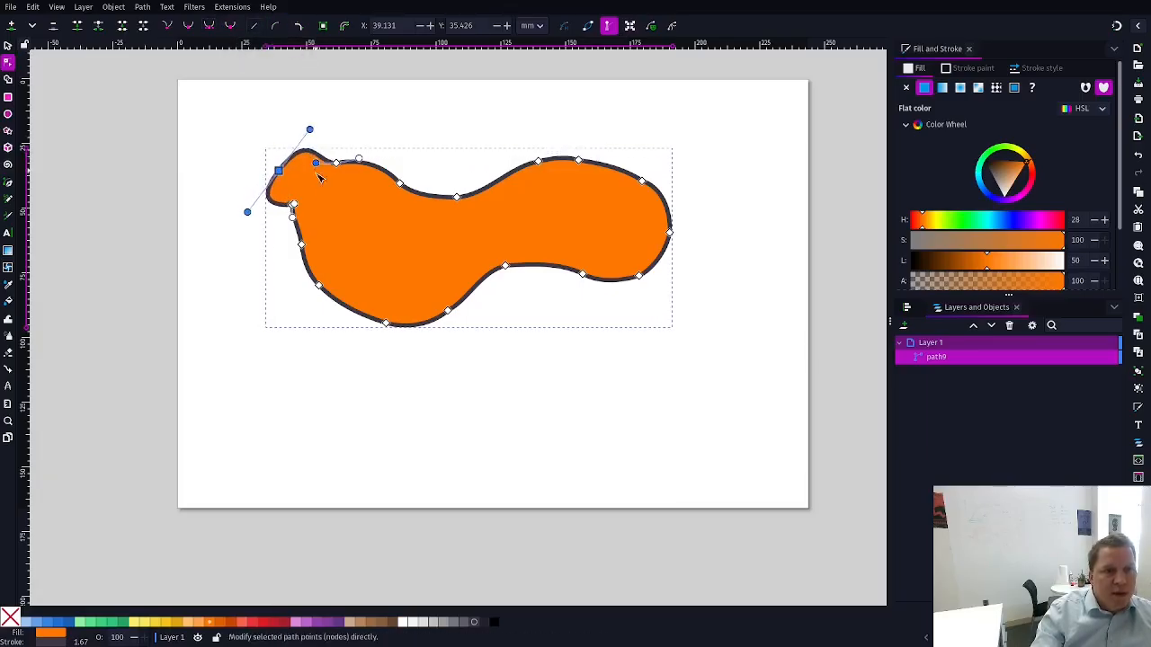
pyautogui.moveTo(295, 215); pyautogui.dragTo(248, 212)
pyautogui.click(209, 25)
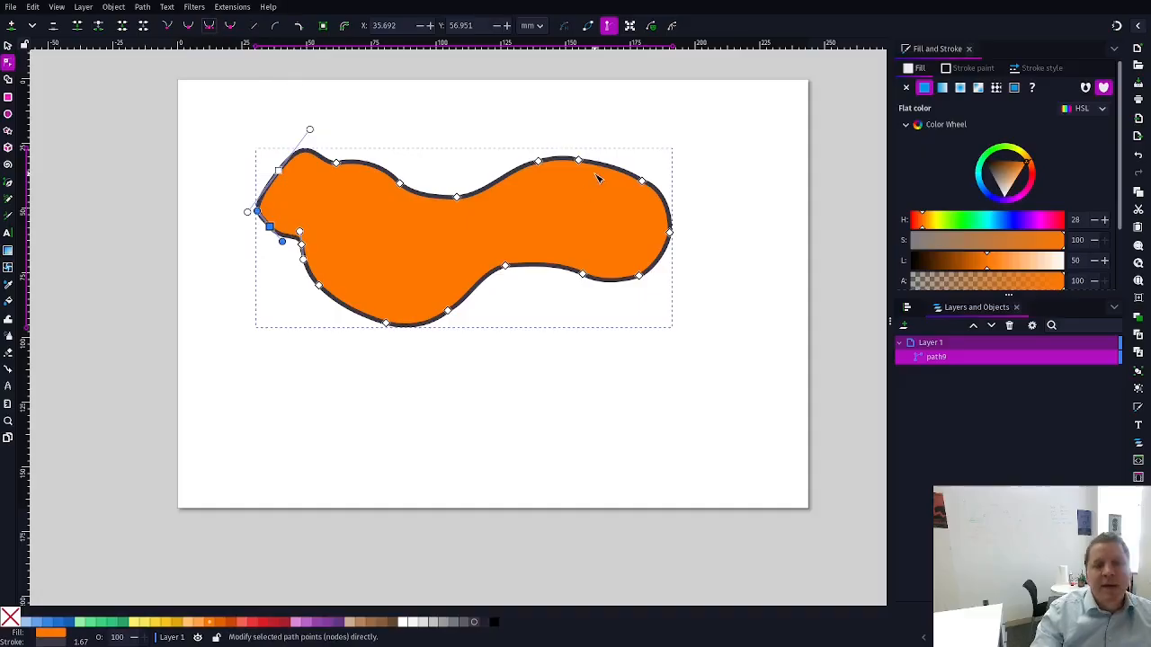